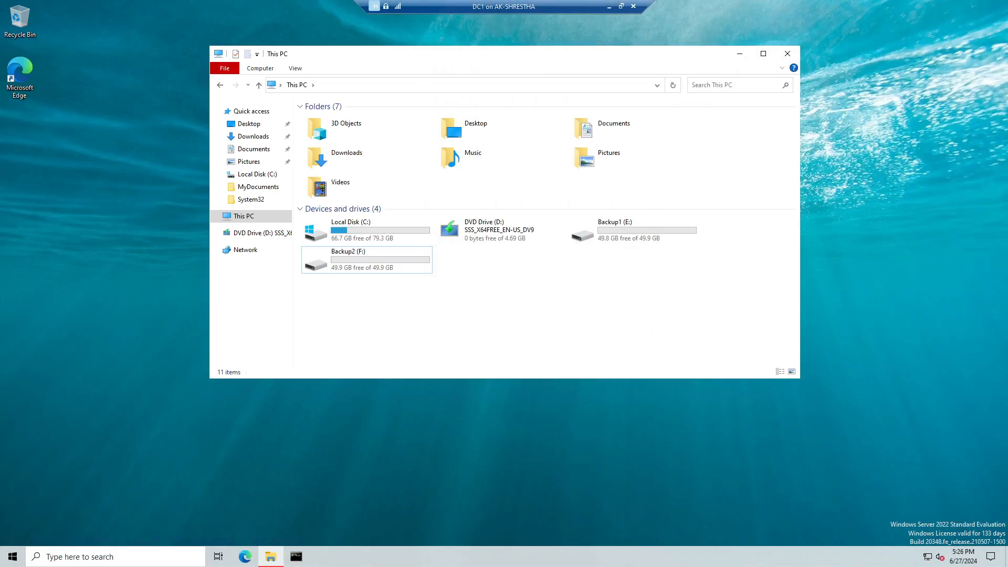
Search for "manager", open Server Manager and view its list of administrative tools
left_click(739, 55)
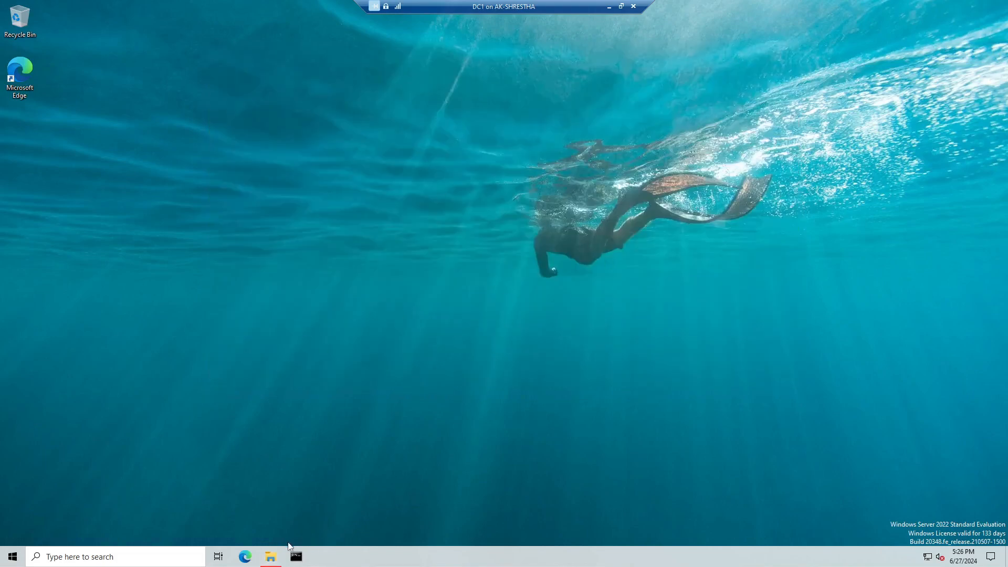
left_click(178, 556)
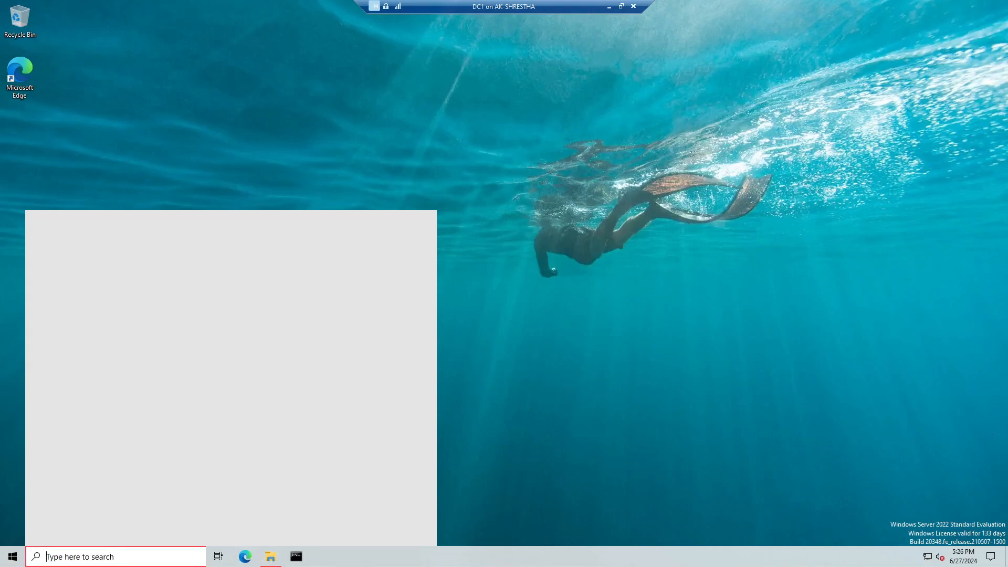
left_click(180, 143)
left_click(80, 549)
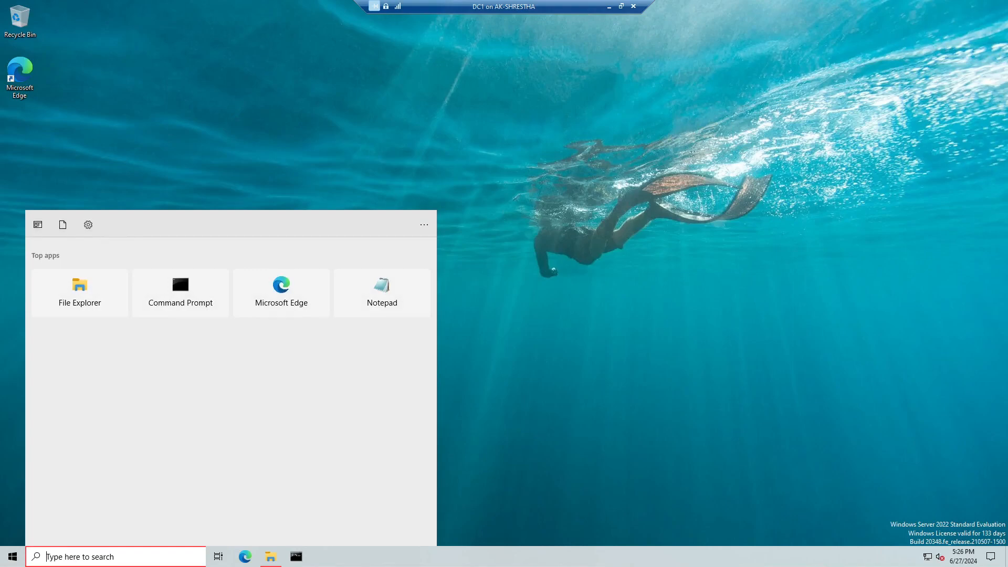
type("manager")
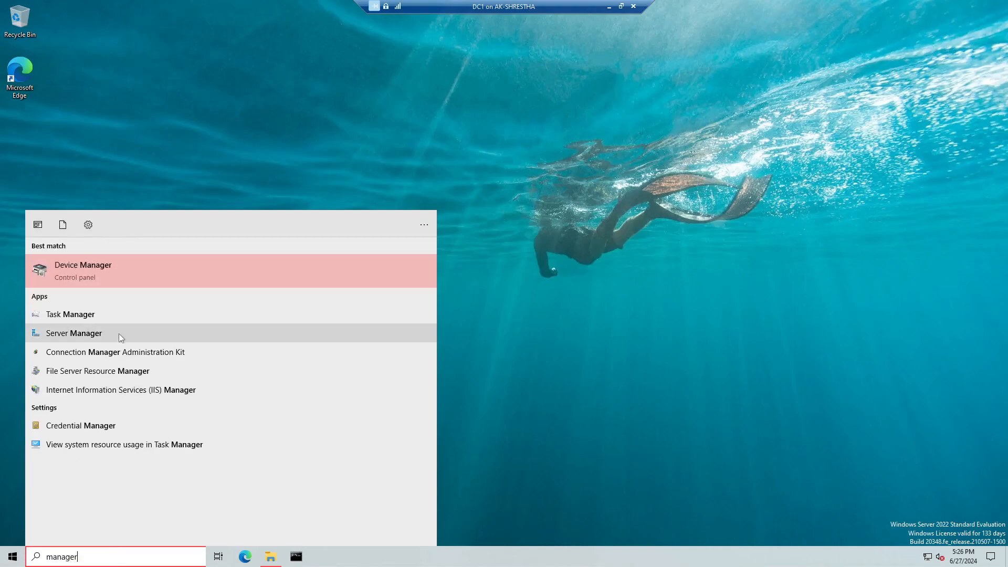
left_click(128, 335)
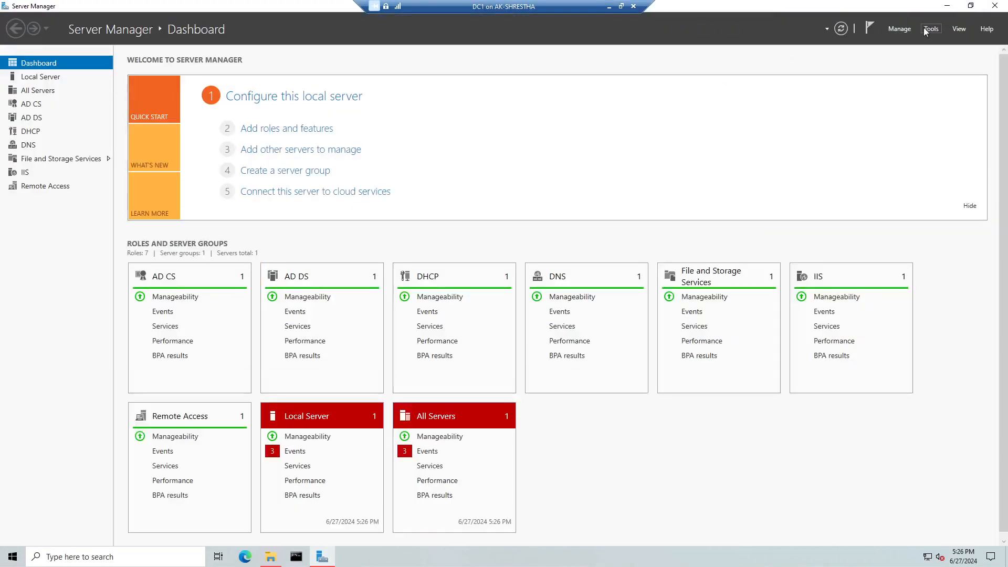
left_click(931, 28)
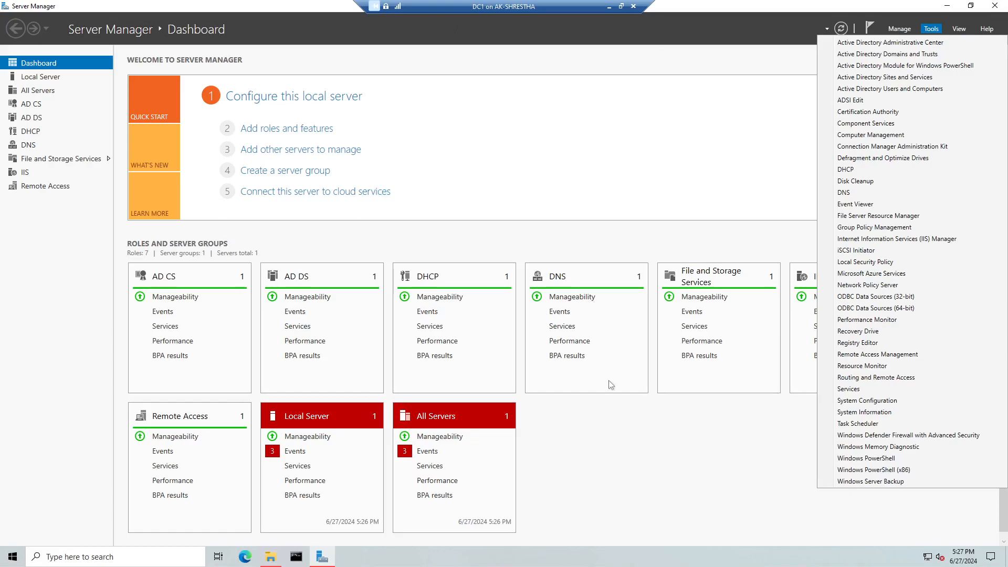
left_click(634, 488)
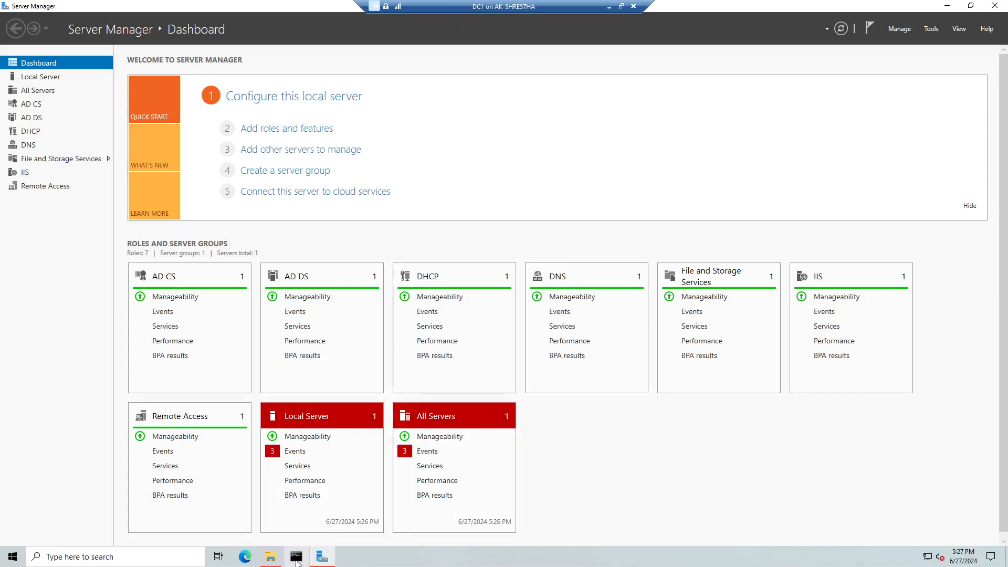
Bring File Explorer back up at This PC and look at the Backup1 (E:) and Backup2 (F:) drives
left_click(270, 557)
left_click(340, 269)
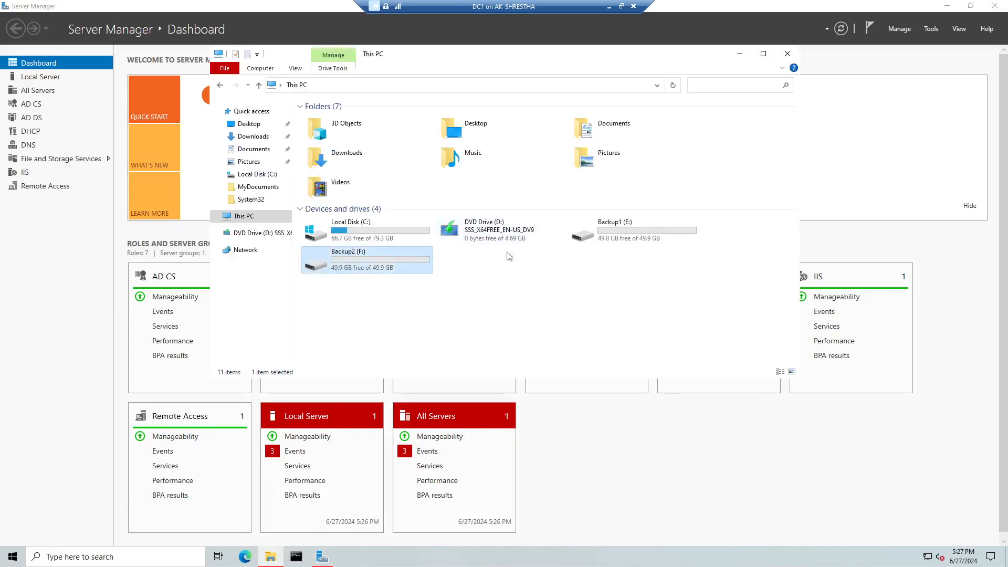
left_click(634, 240)
left_click(380, 257)
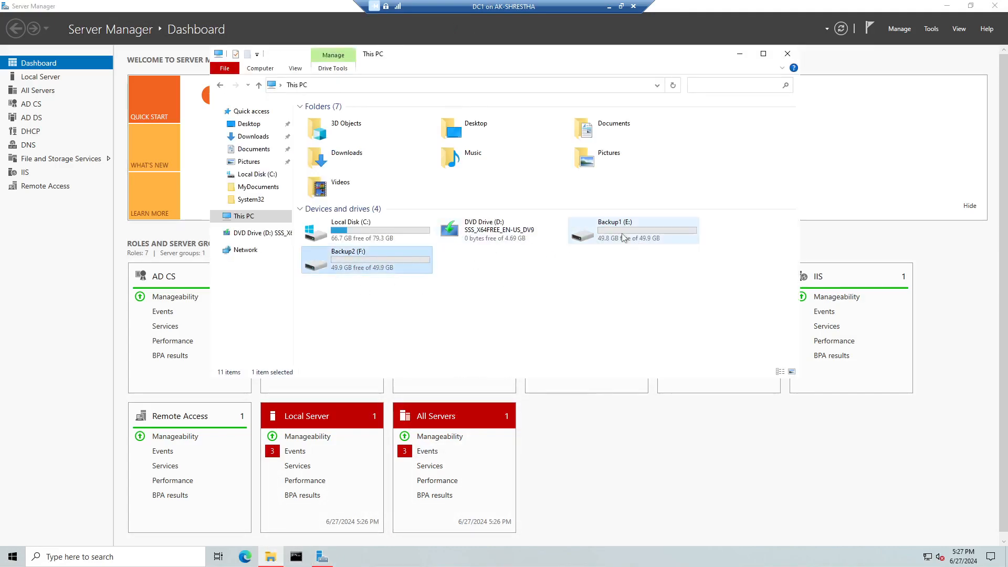
left_click(622, 233)
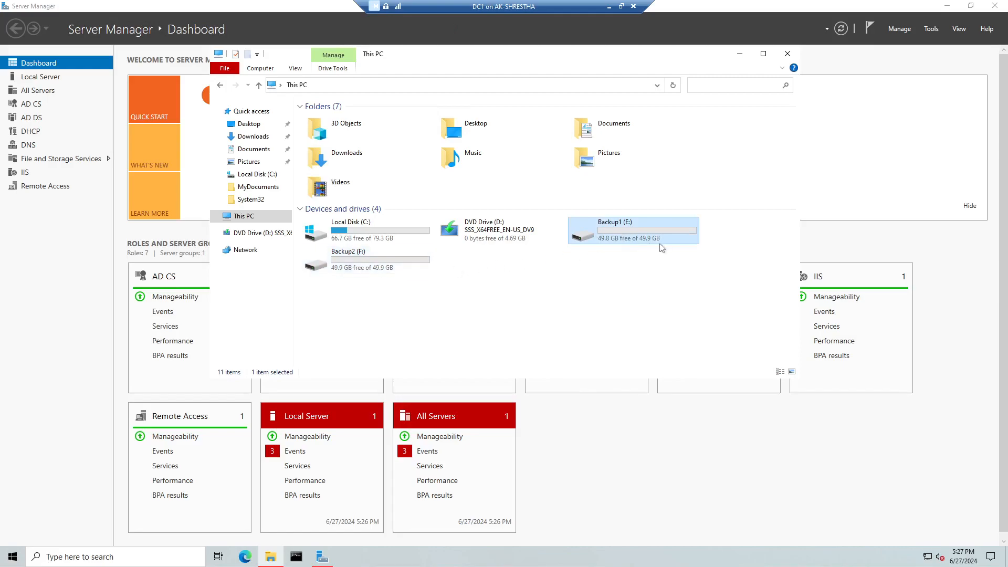
left_click(394, 260)
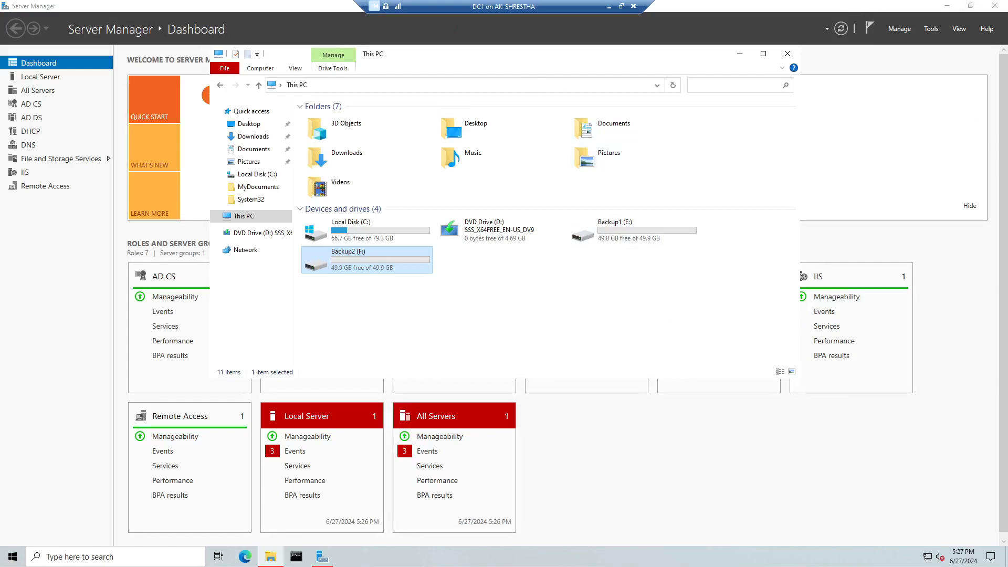
Switch to Hyper-V Manager on the host, restore it to a smaller window and place it over the DC1 session
left_click(609, 7)
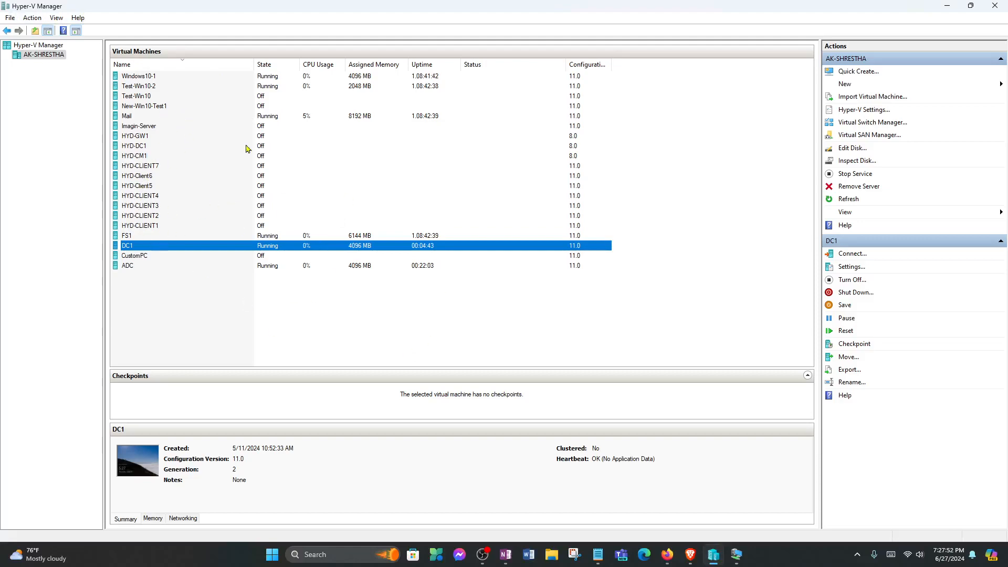
left_click(971, 6)
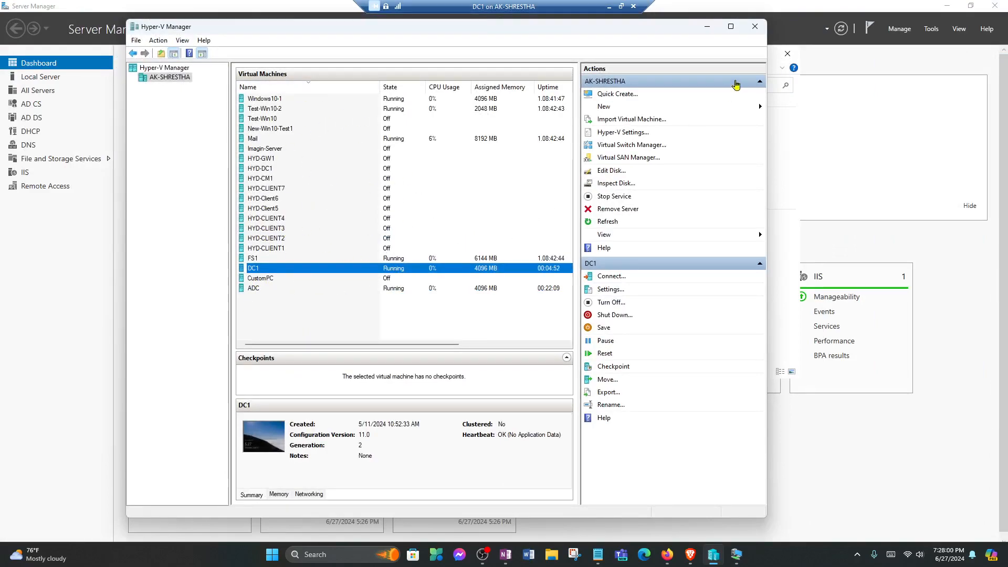
left_click_drag(677, 30, 387, 160)
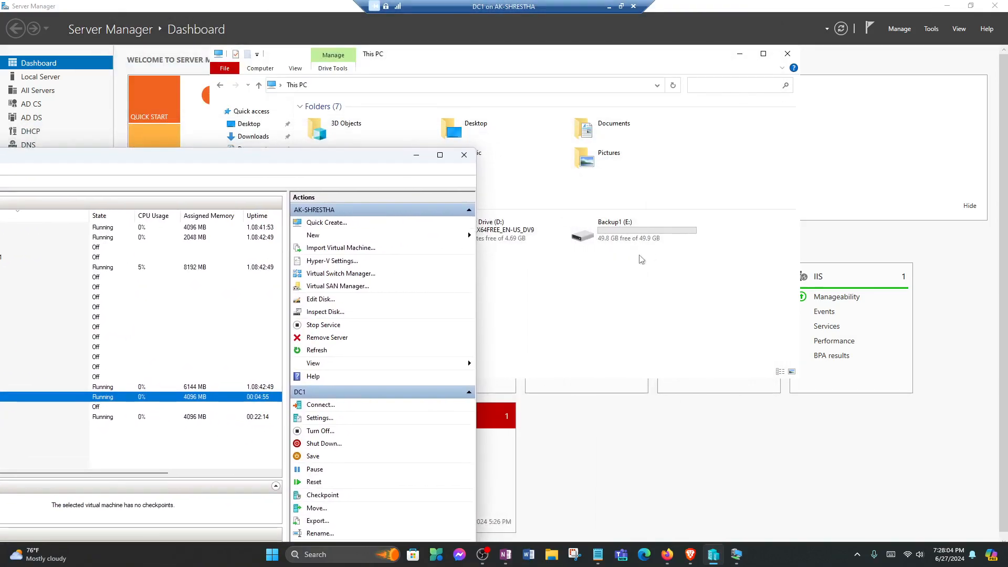
left_click_drag(376, 156, 510, 158)
left_click_drag(727, 145, 732, 36)
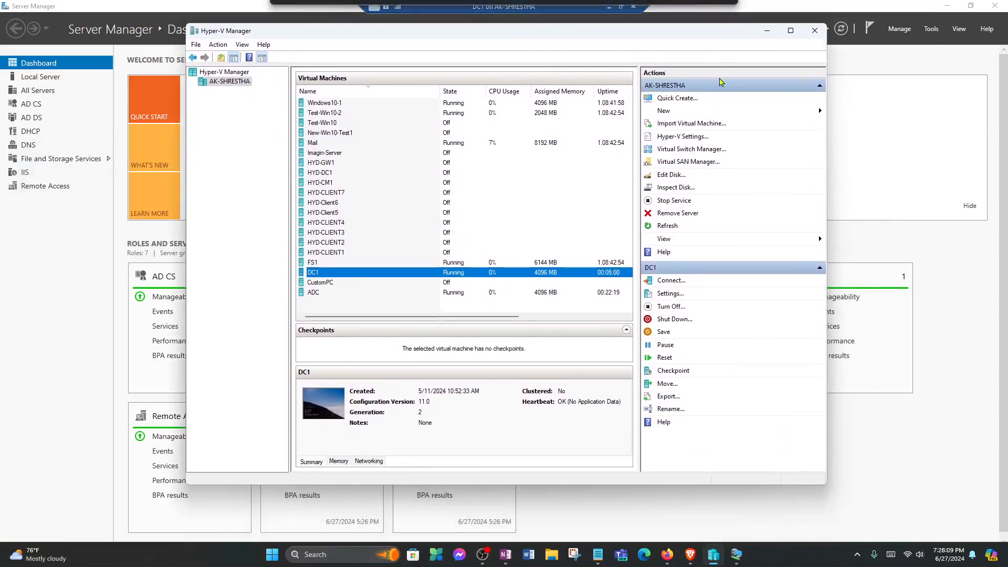
Switch to Firefox, highlight the video title "How to add hard drive to VM in Hyper-V", and return to the DC1 session
left_click(666, 555)
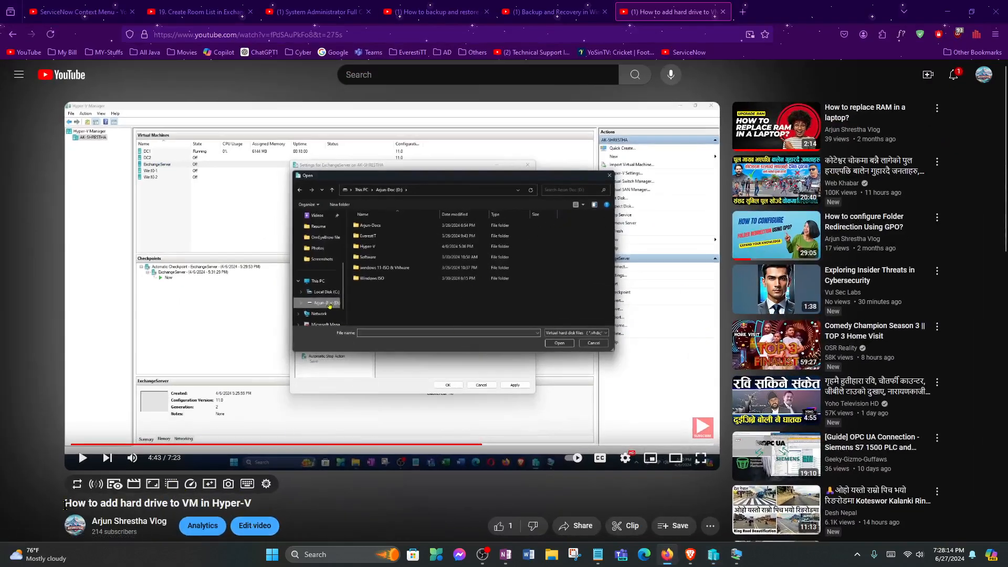
left_click_drag(65, 505, 250, 504)
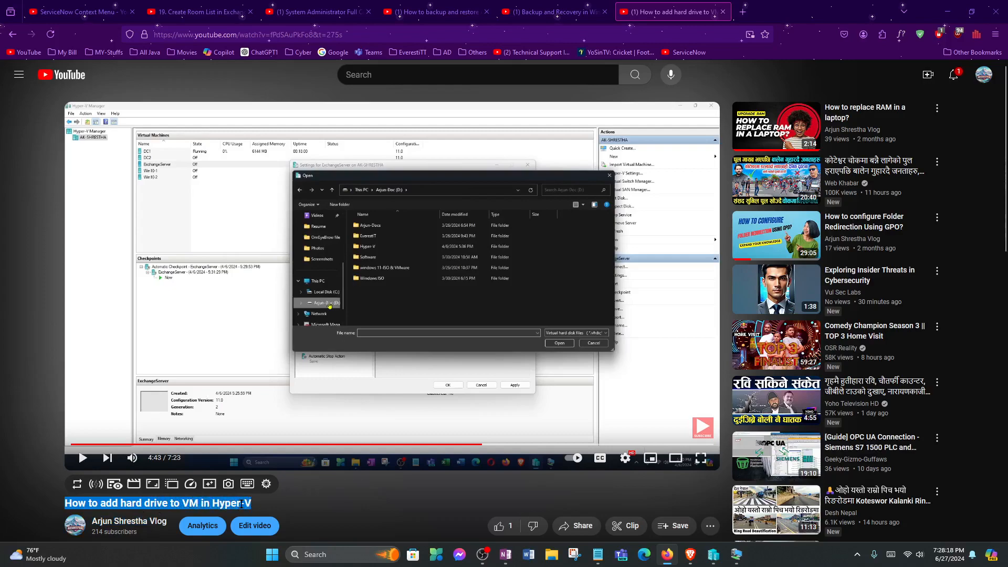
left_click(281, 512)
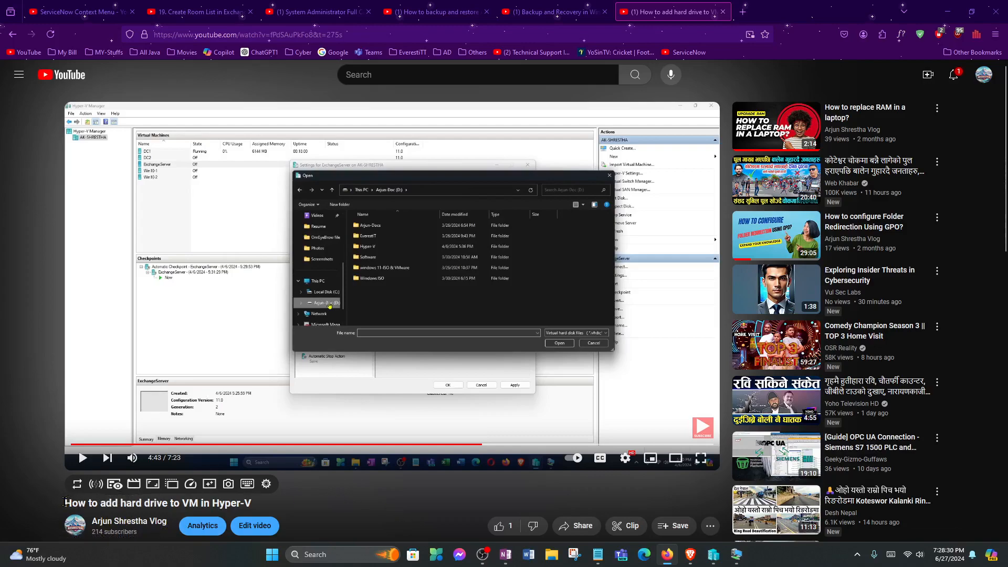
left_click_drag(64, 502, 251, 503)
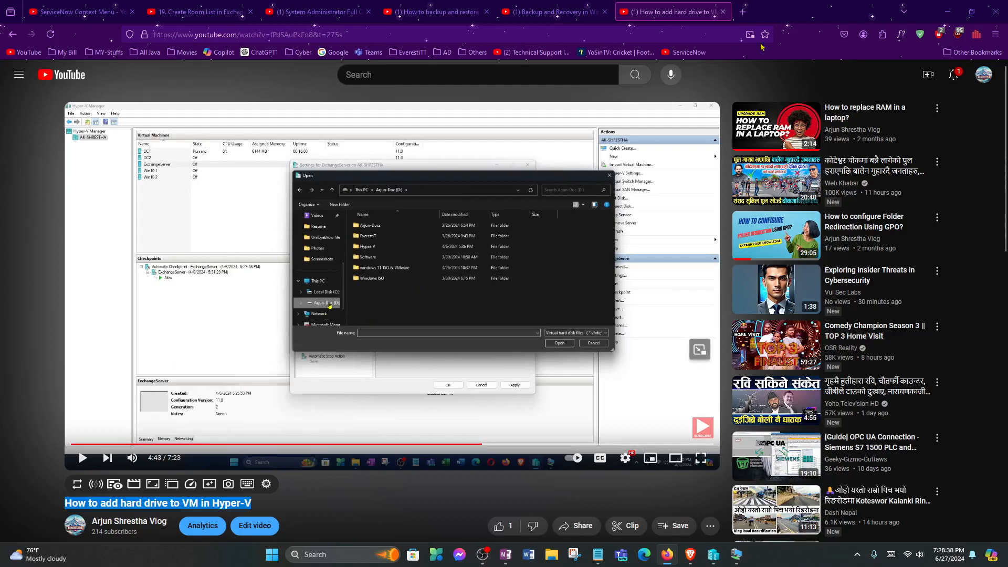
left_click(947, 12)
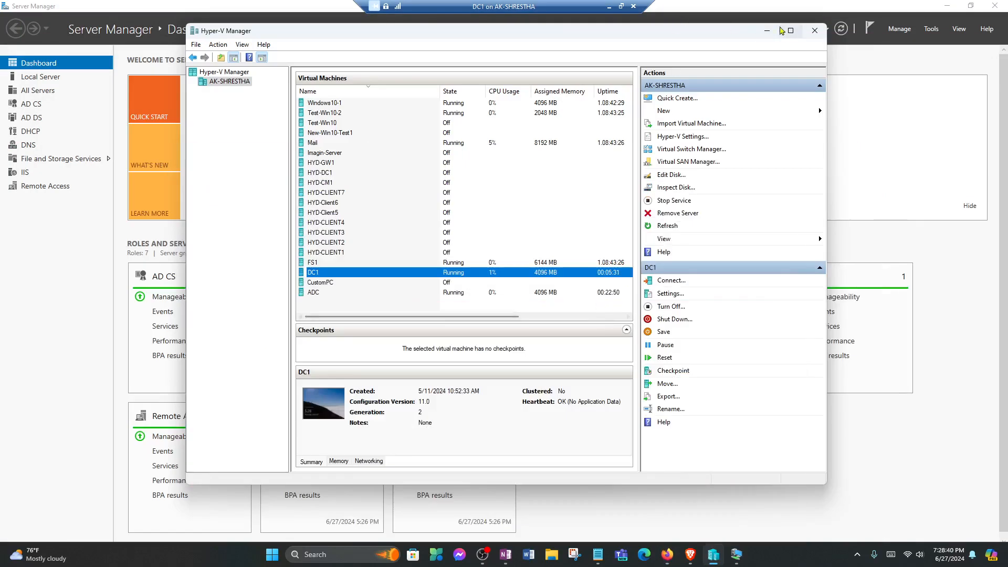
left_click(768, 31)
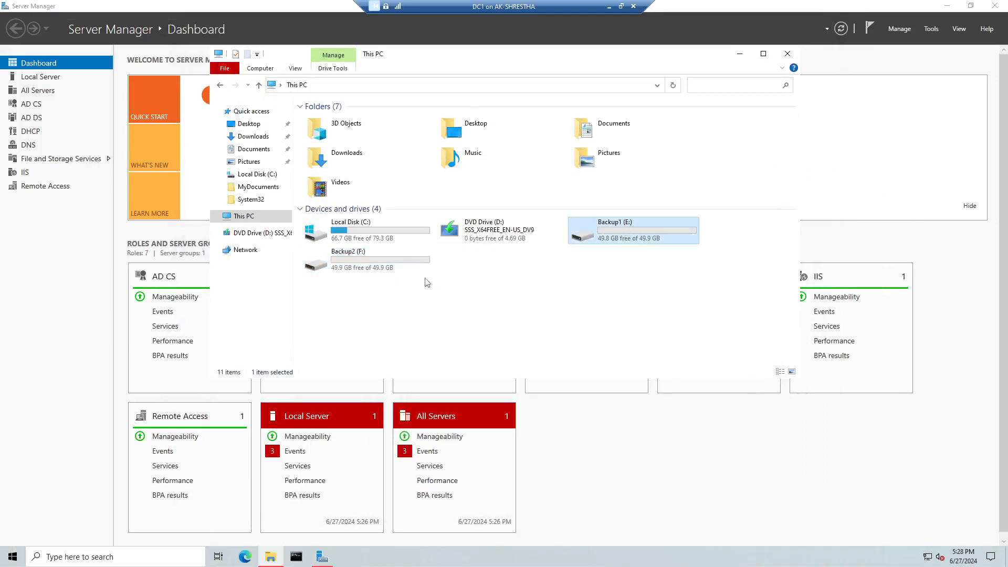
Switch to Firefox again, select the address of the hard drive video, and return to the DC1 session
left_click(397, 265)
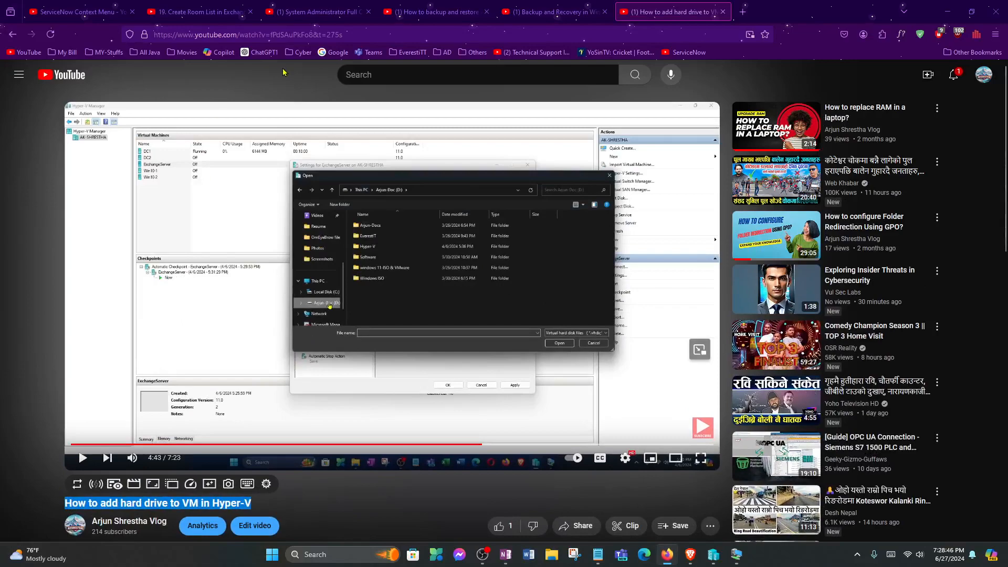
left_click(384, 35)
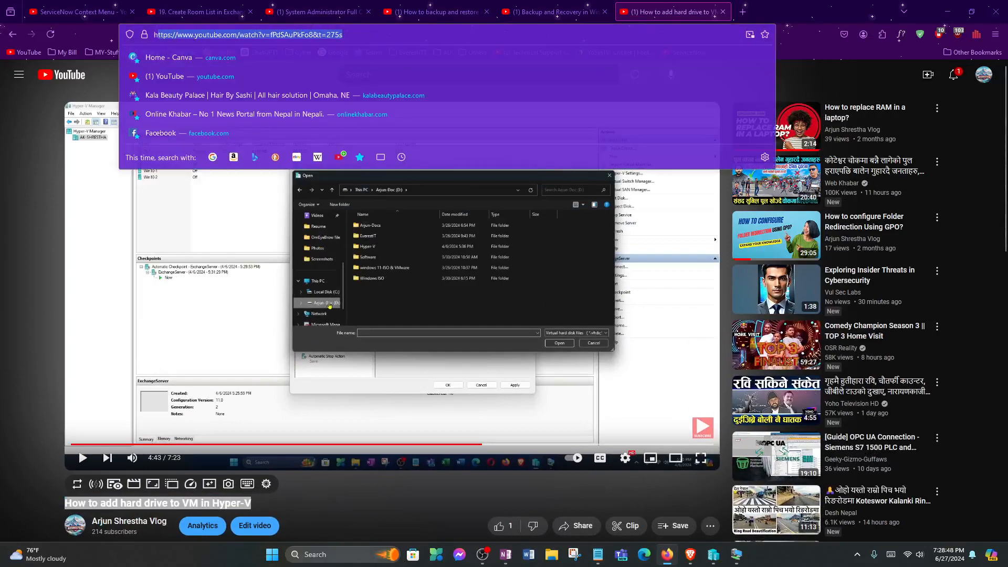
left_click(948, 16)
Compare the Backup1 (E:) and Backup2 (F:) drives in This PC
left_click(620, 238)
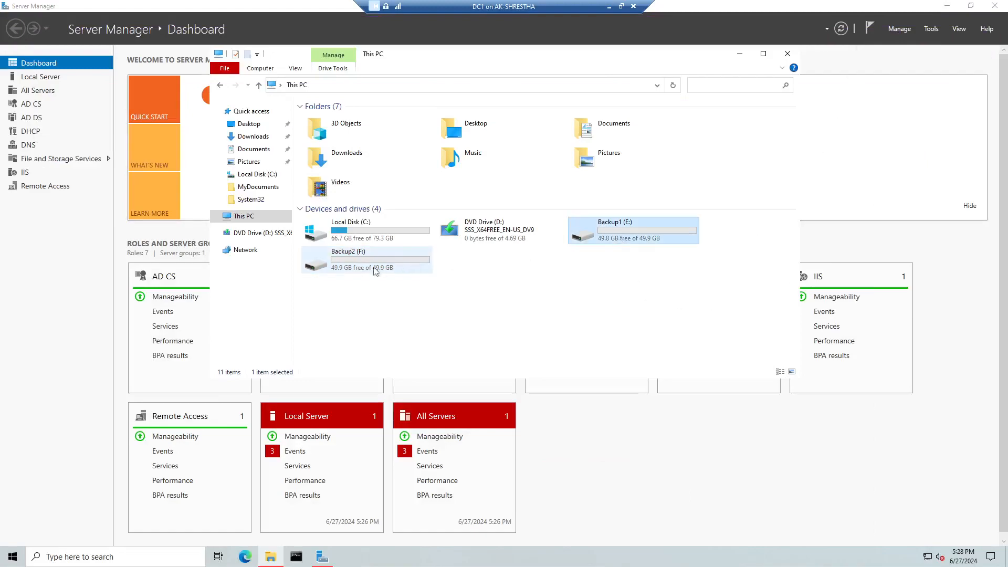
left_click(376, 270)
left_click(630, 234)
left_click(398, 260)
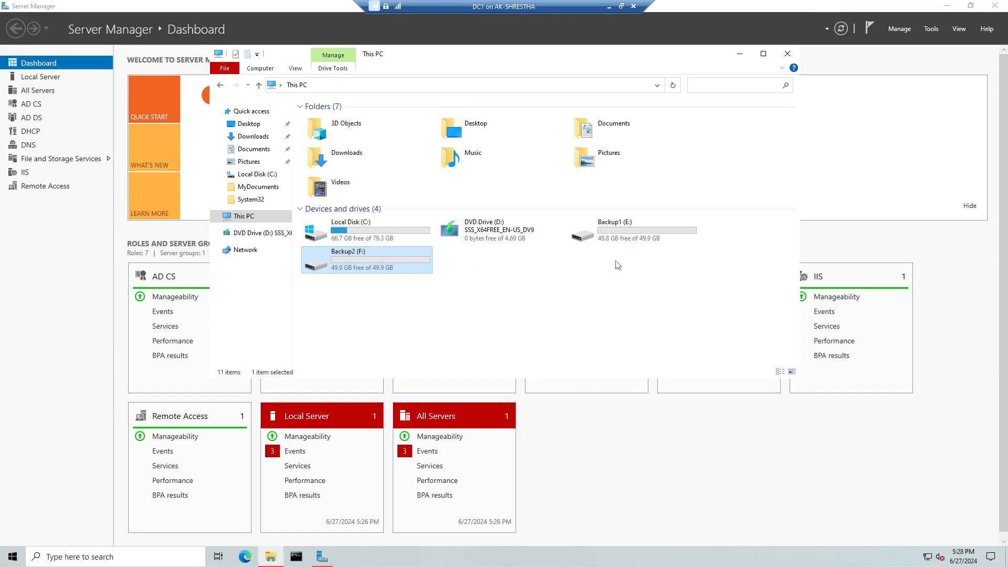
left_click(619, 242)
left_click(382, 268)
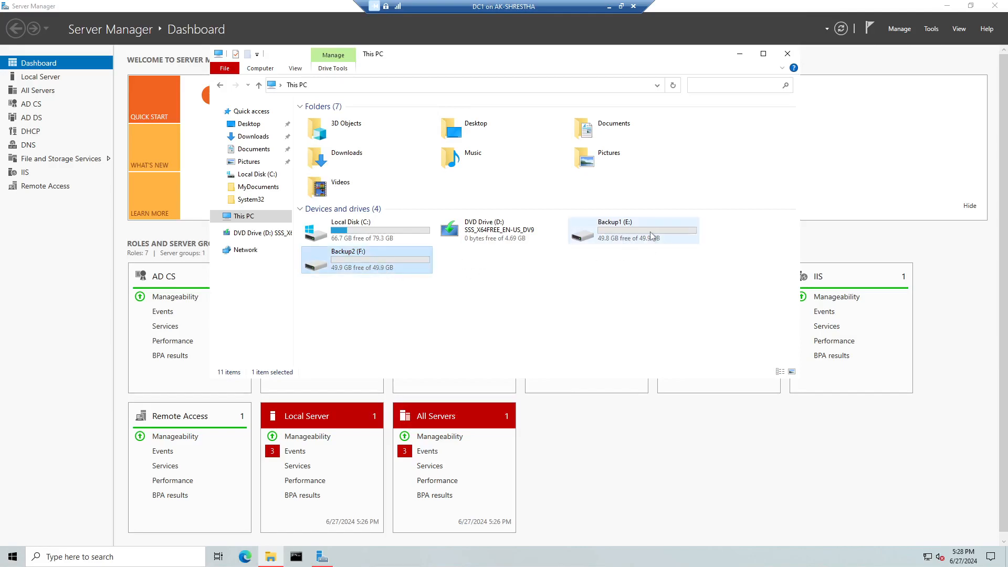
left_click(650, 232)
left_click(397, 266)
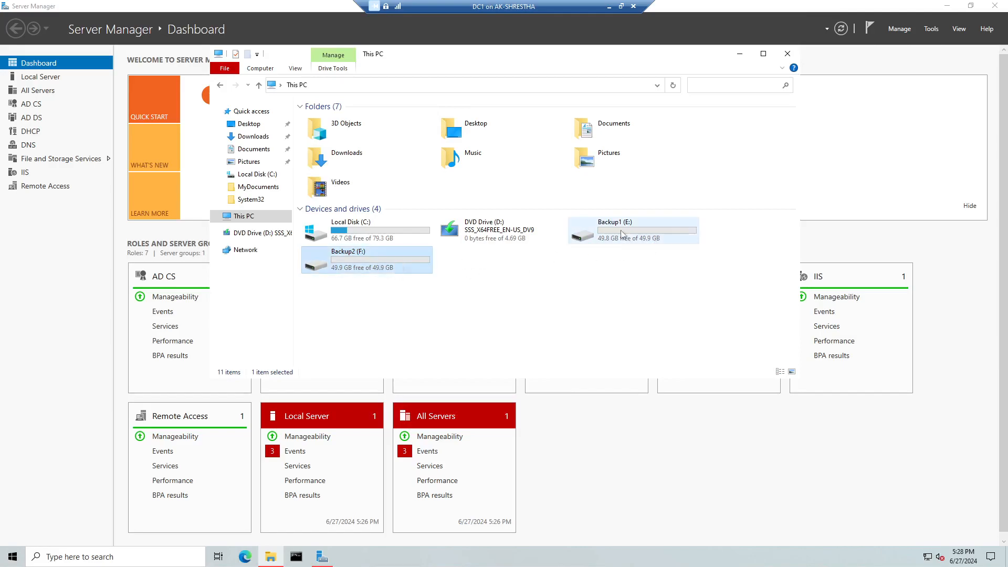
left_click(650, 231)
Open Disk Management, move its window clear of the drive list and enlarge it to show all disks
right_click(12, 561)
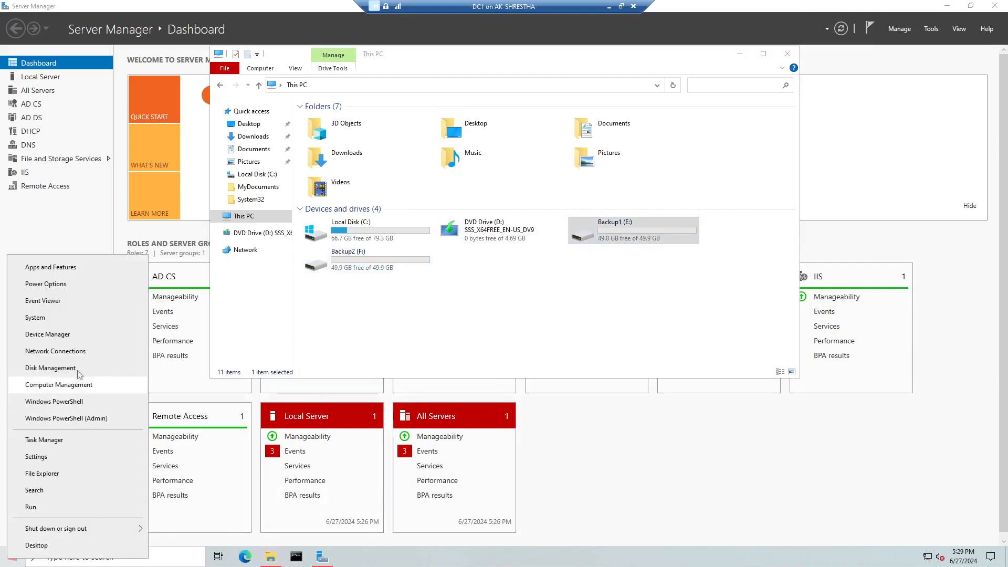
left_click(52, 368)
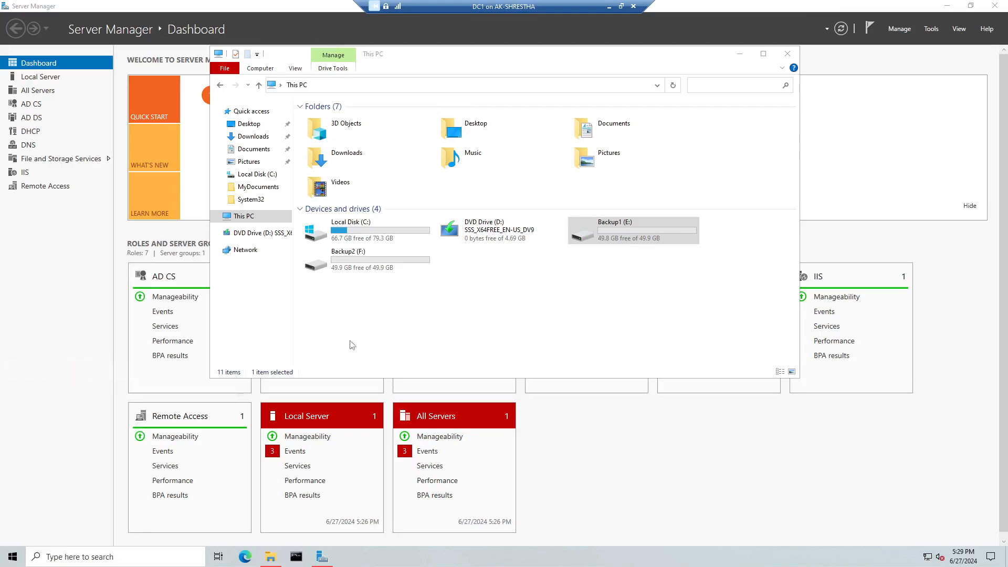
left_click_drag(243, 62, 586, 116)
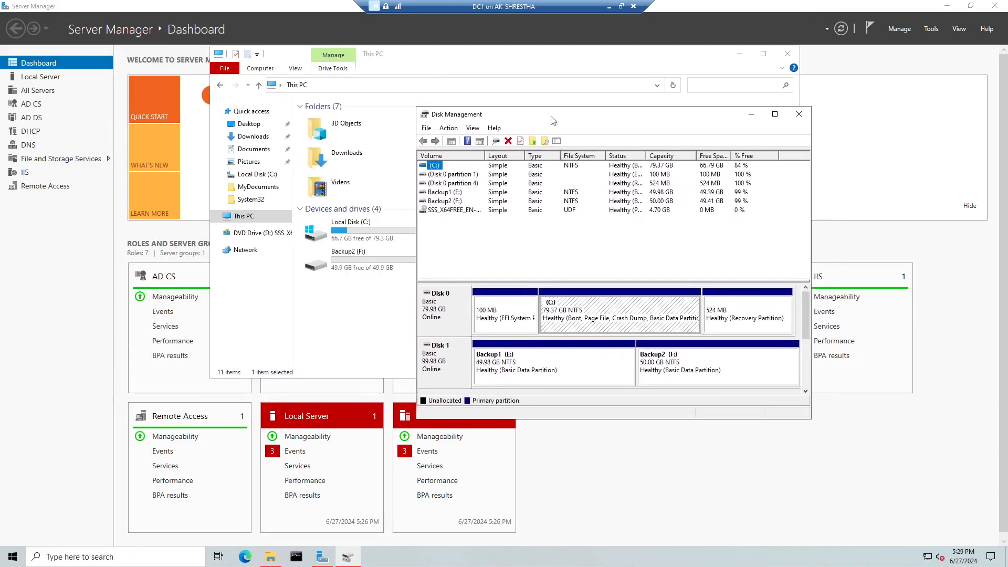
left_click_drag(812, 424, 905, 486)
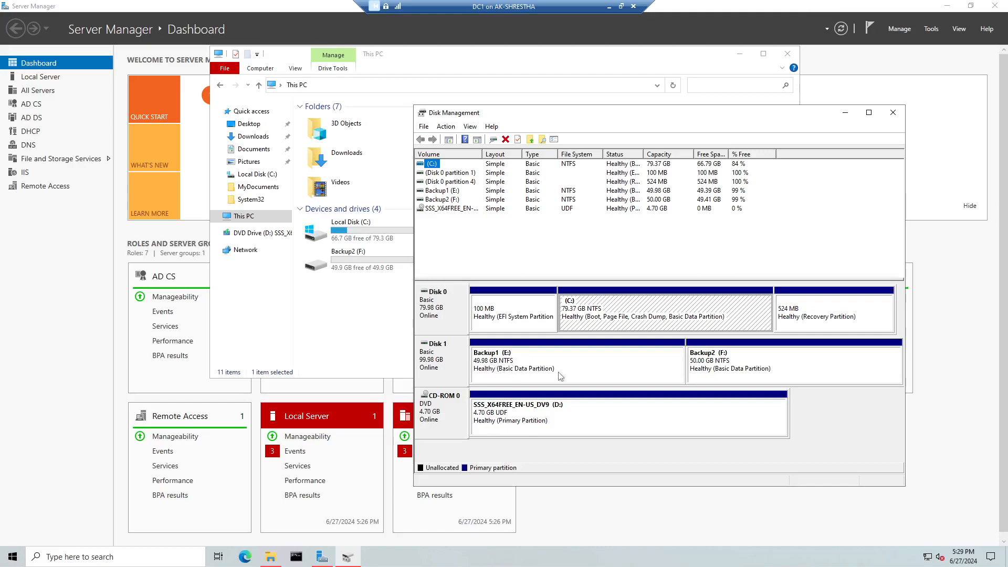
Examine the Backup1 (E:) and Backup2 (F:) partitions on Disk 1 and the volume commands available for Backup1
left_click(572, 370)
left_click(762, 360)
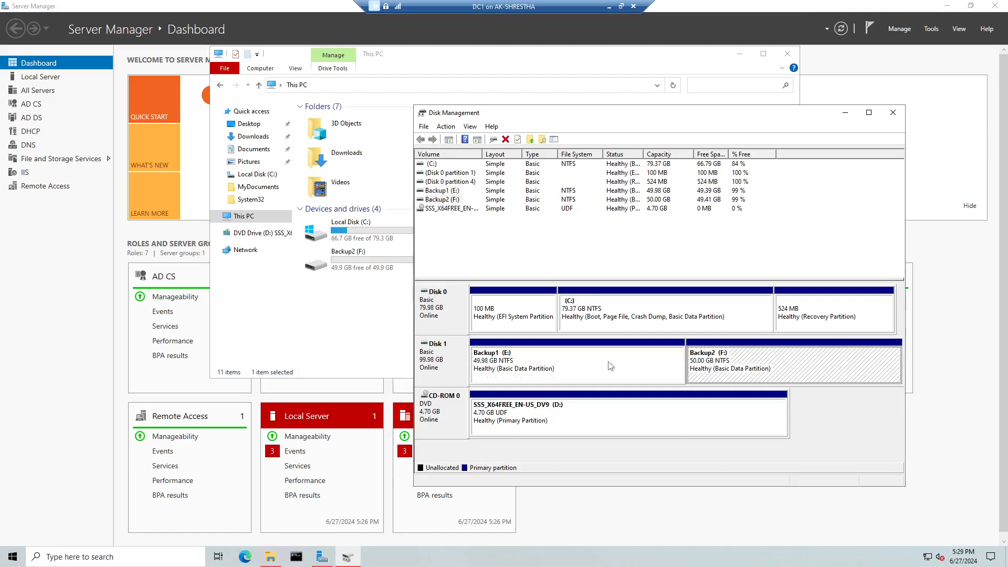
left_click(607, 363)
left_click(692, 372)
left_click(532, 374)
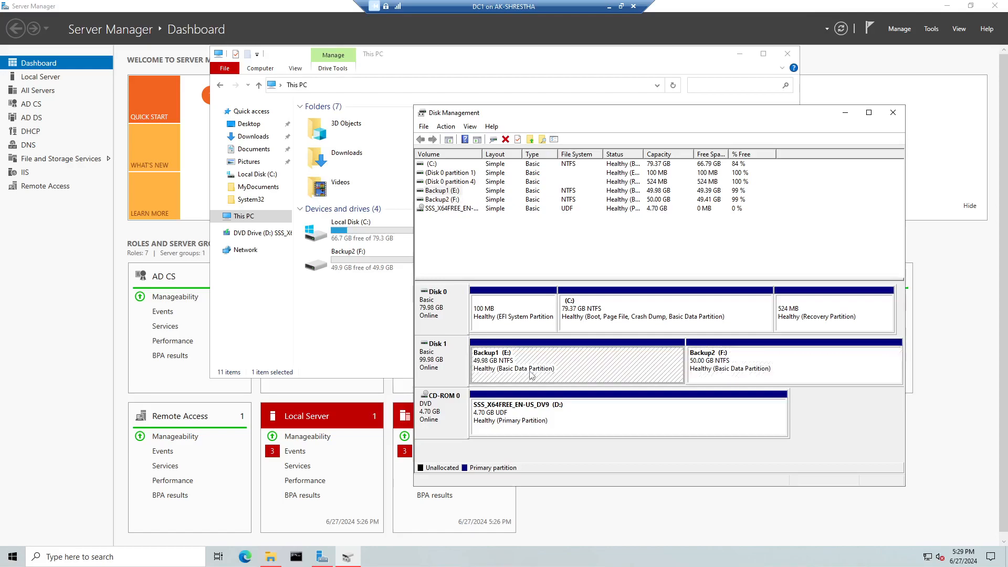
right_click(585, 369)
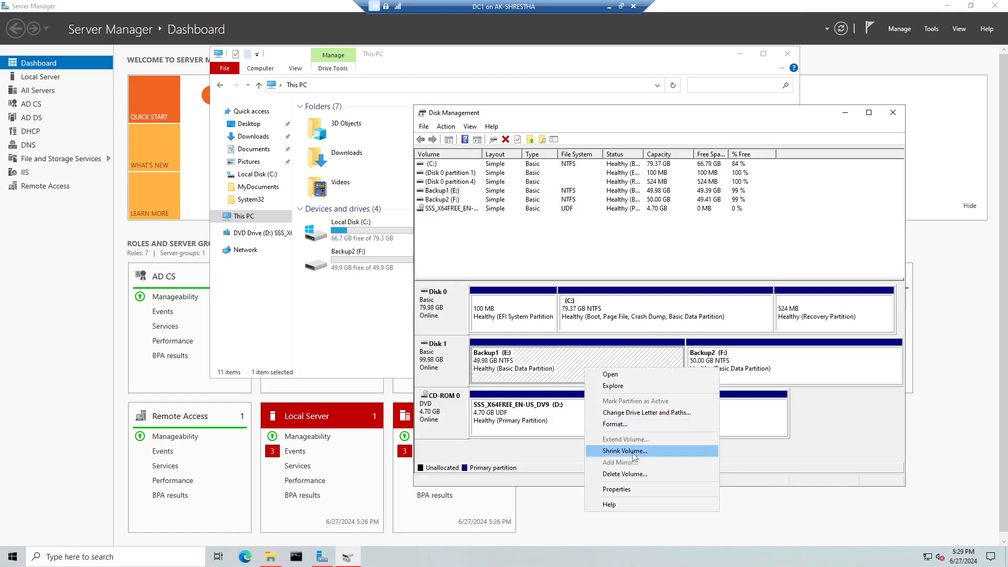
left_click(744, 359)
left_click(630, 371)
left_click(752, 373)
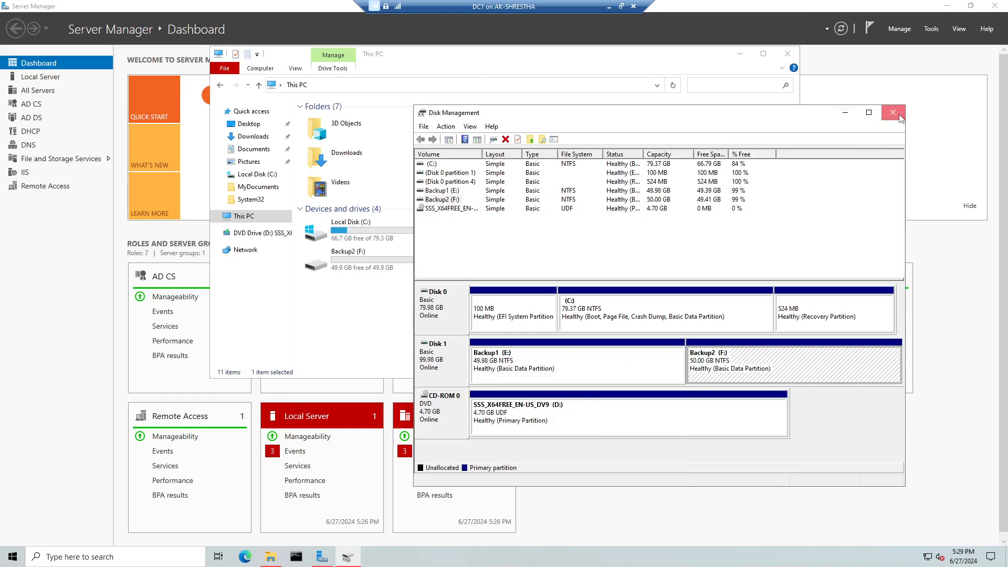
Close Disk Management and locate the MyDocuments folder on Local Disk (C:)
left_click(850, 118)
left_click(544, 282)
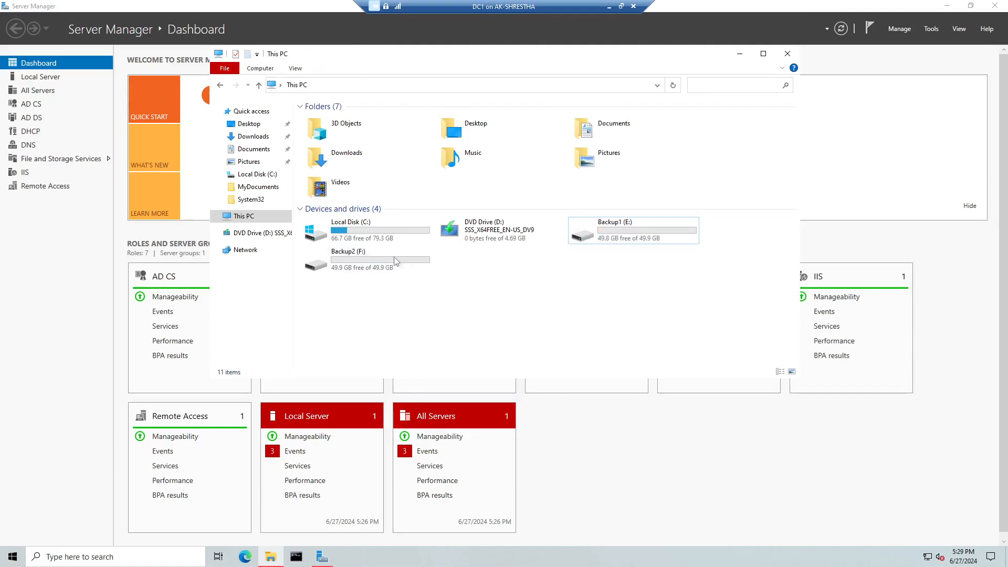
double_click(359, 234)
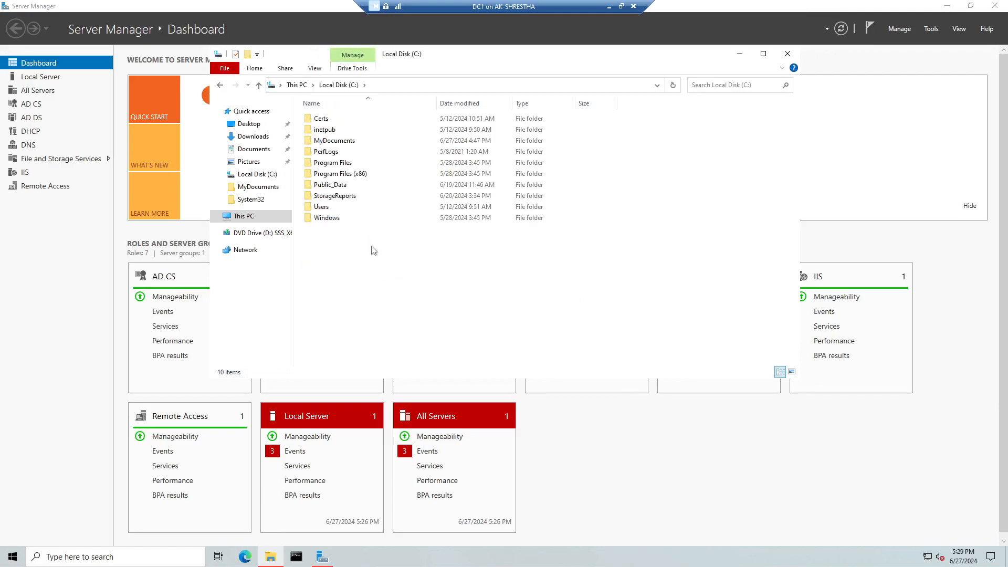
left_click(338, 143)
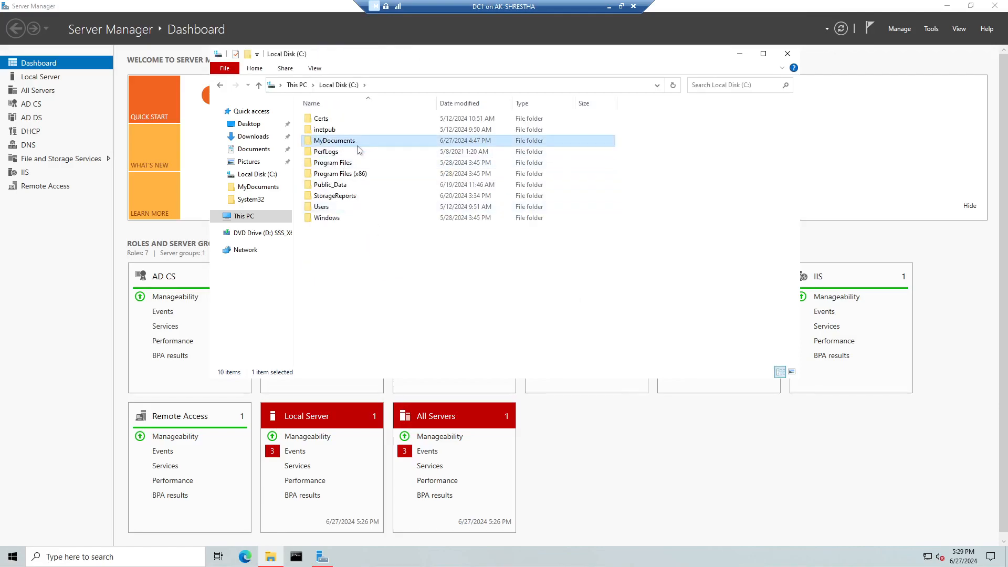
left_click(250, 217)
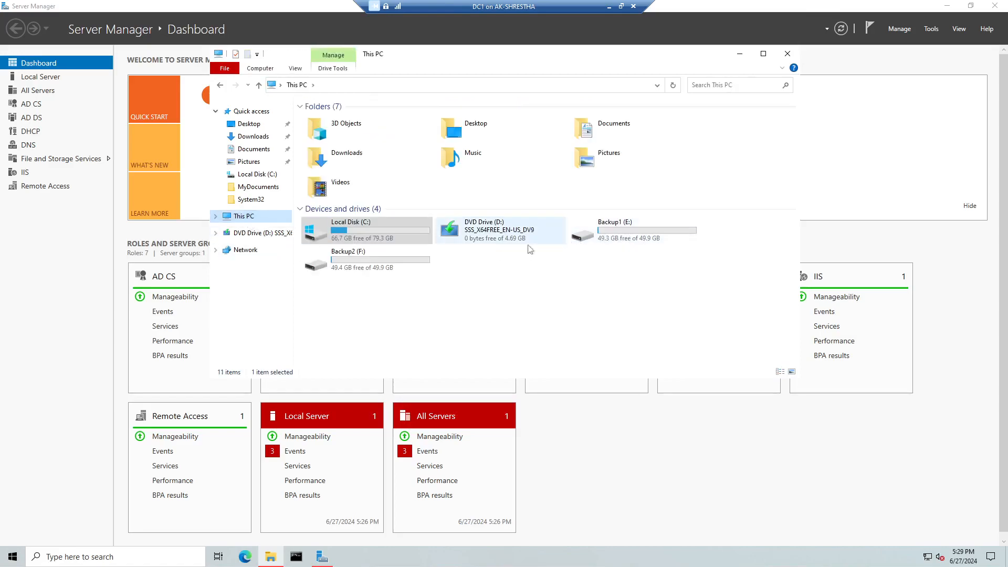
double_click(379, 226)
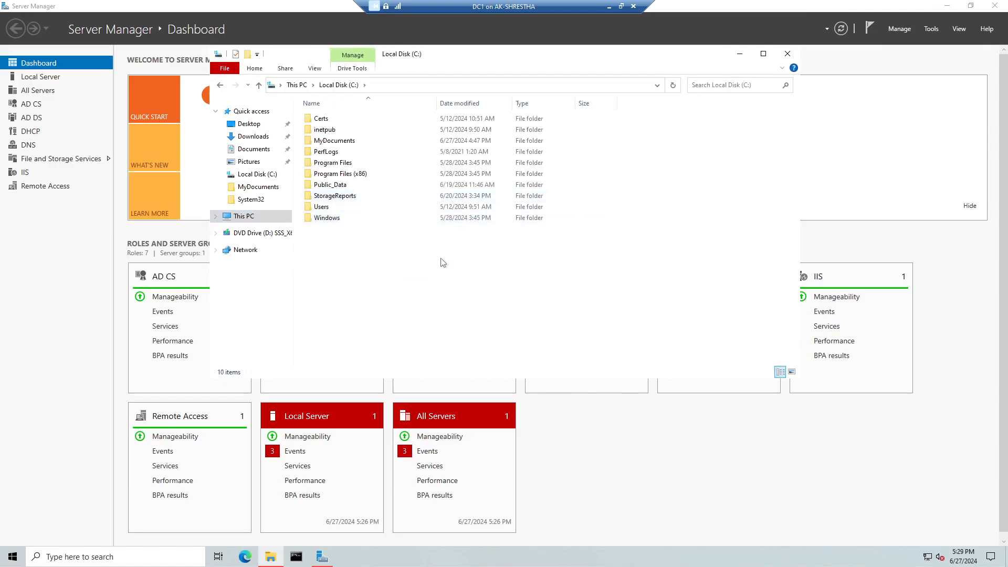
left_click(378, 140)
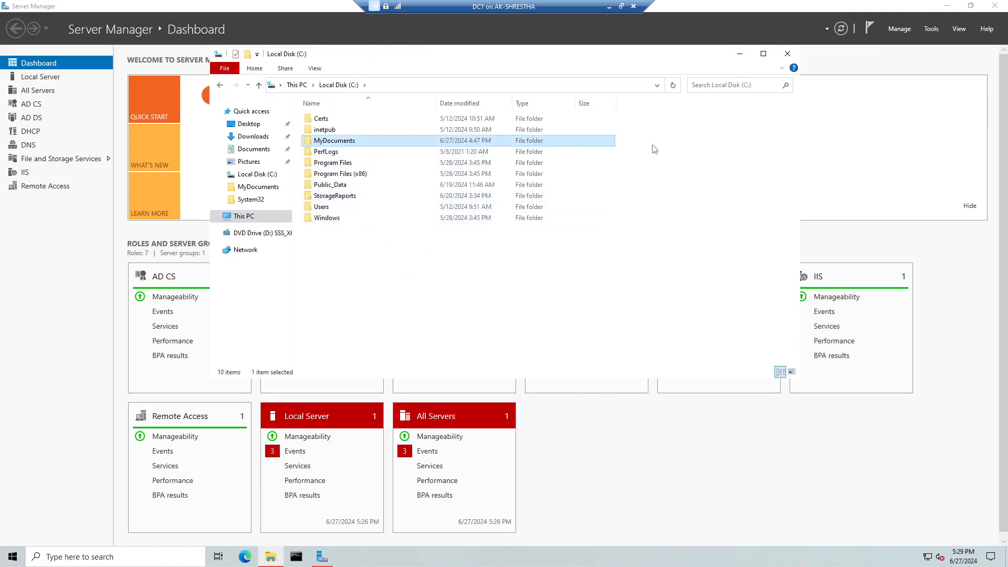
View the BB1oMbBn2 image in the MyDocuments folder, close it and go back to Local Disk (C:)
double_click(345, 142)
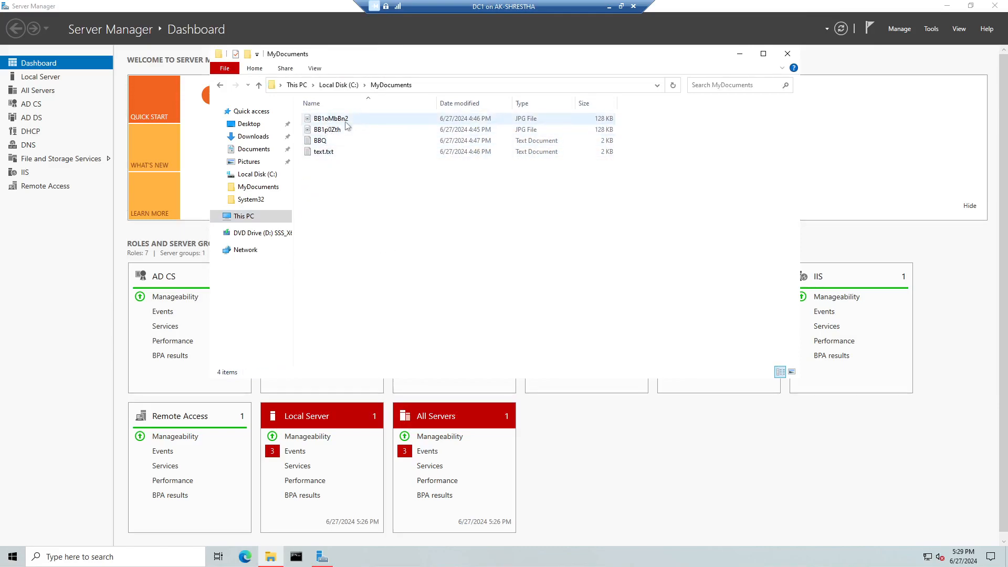
double_click(346, 119)
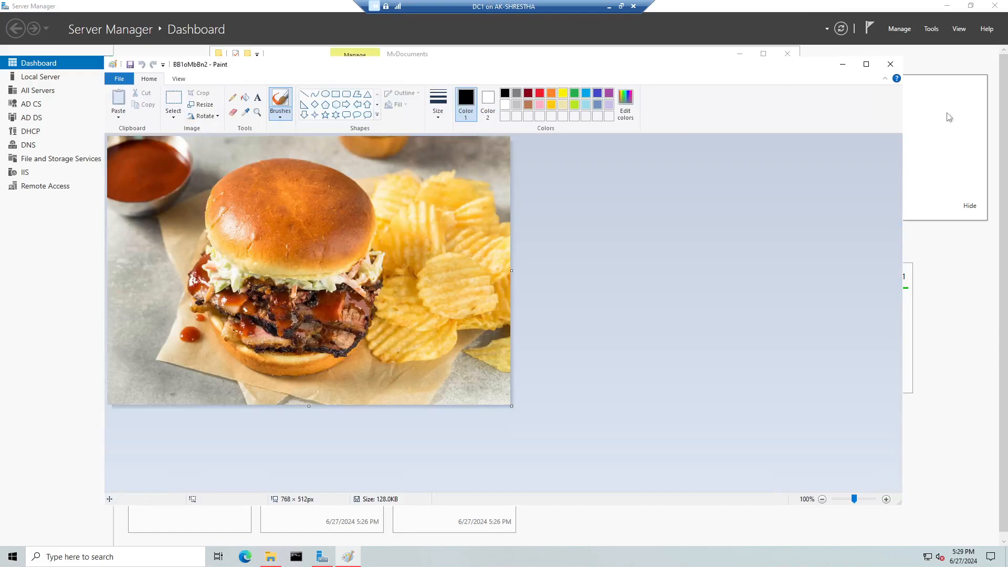
left_click(890, 64)
left_click(259, 84)
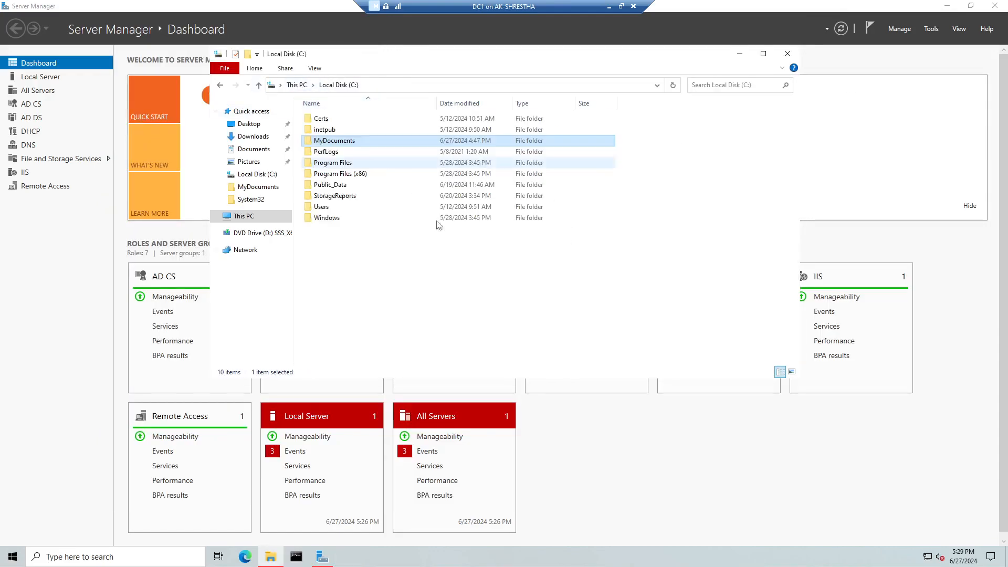
Rename the MyDocuments folder on Local Disk (C:) as Shared Folders and close File Explorer
right_click(342, 144)
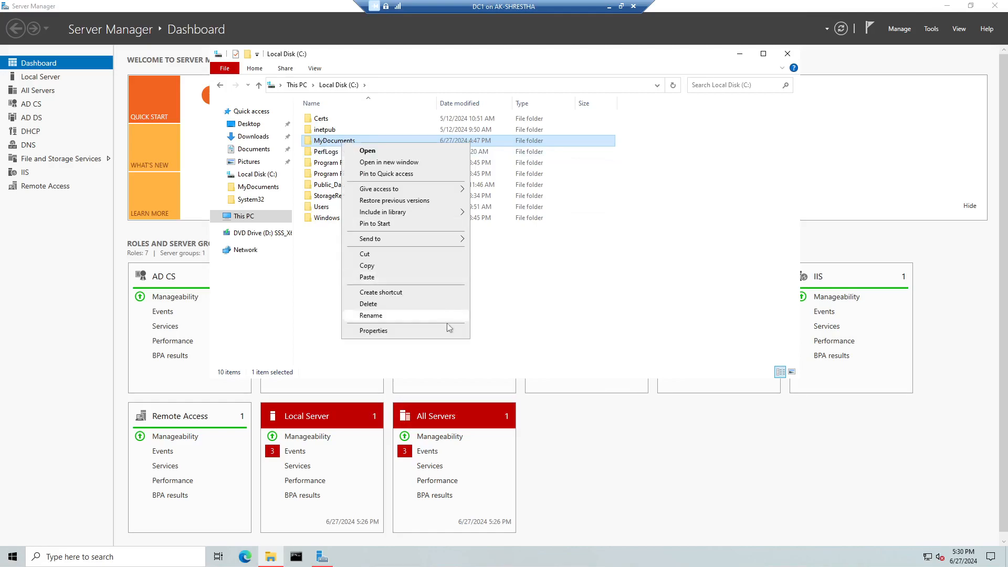
left_click(411, 315)
type("Shared")
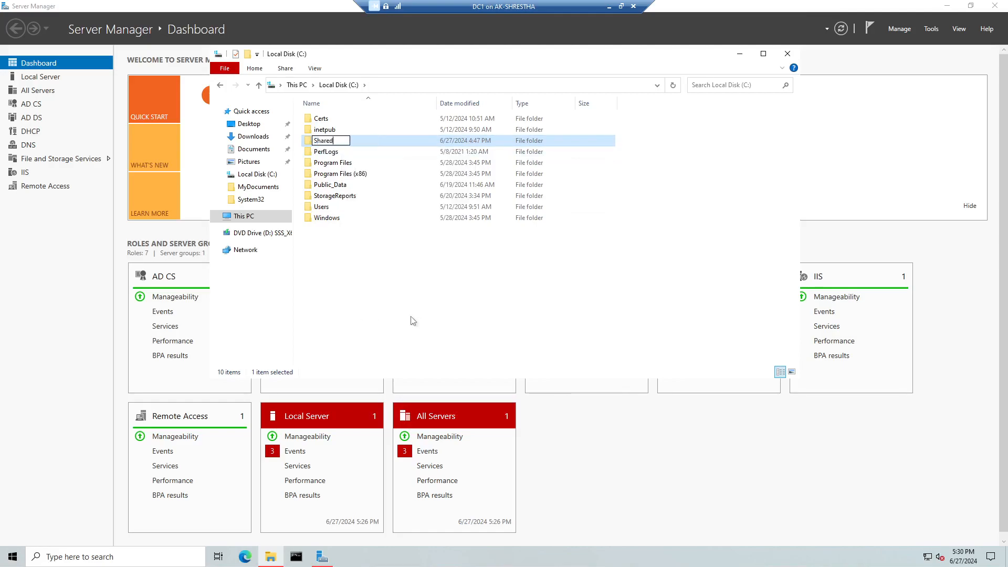
type(" Folders")
key("Return")
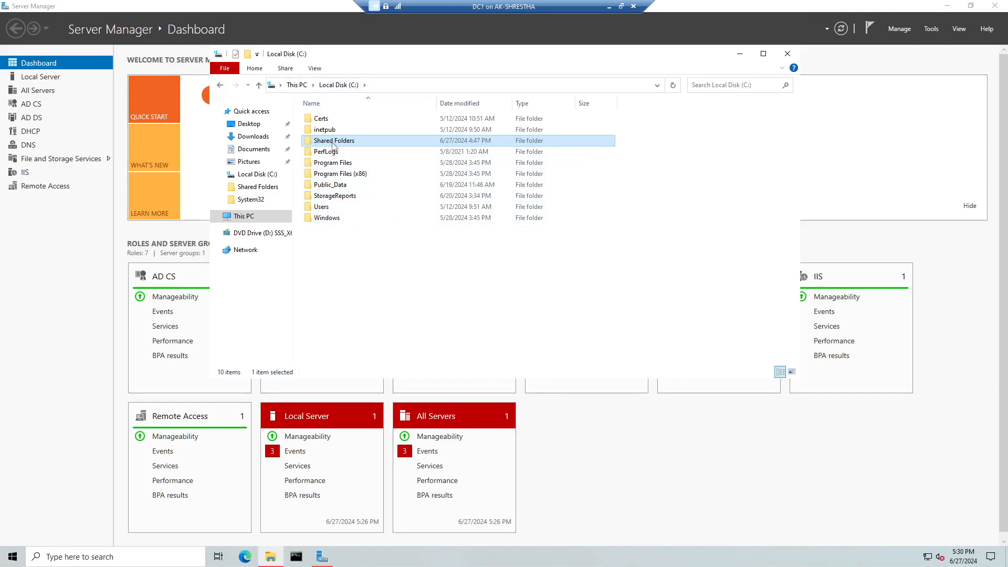
left_click(788, 53)
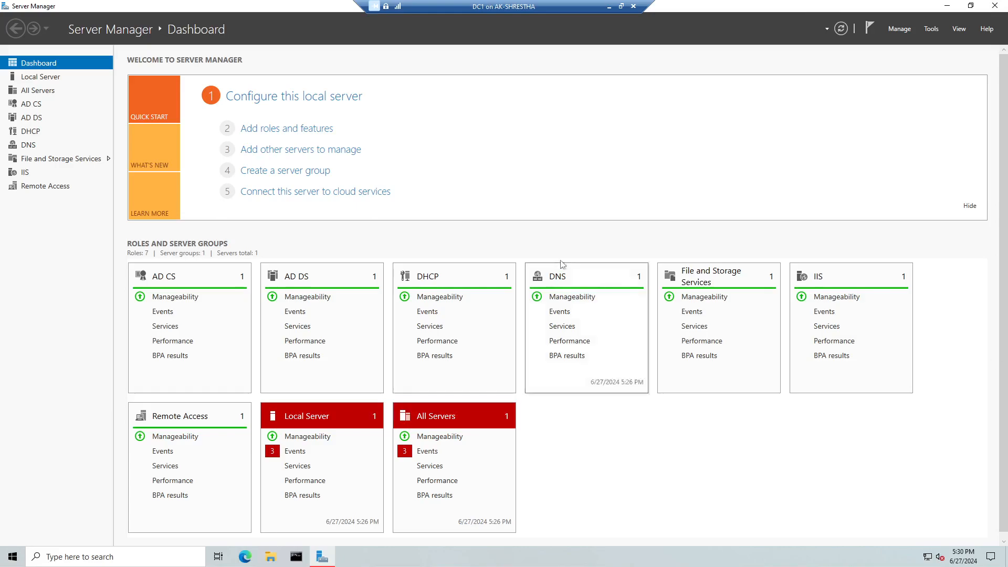
Review the Backup1 (E:) and Backup2 (F:) drives in This PC and minimize File Explorer
left_click(273, 558)
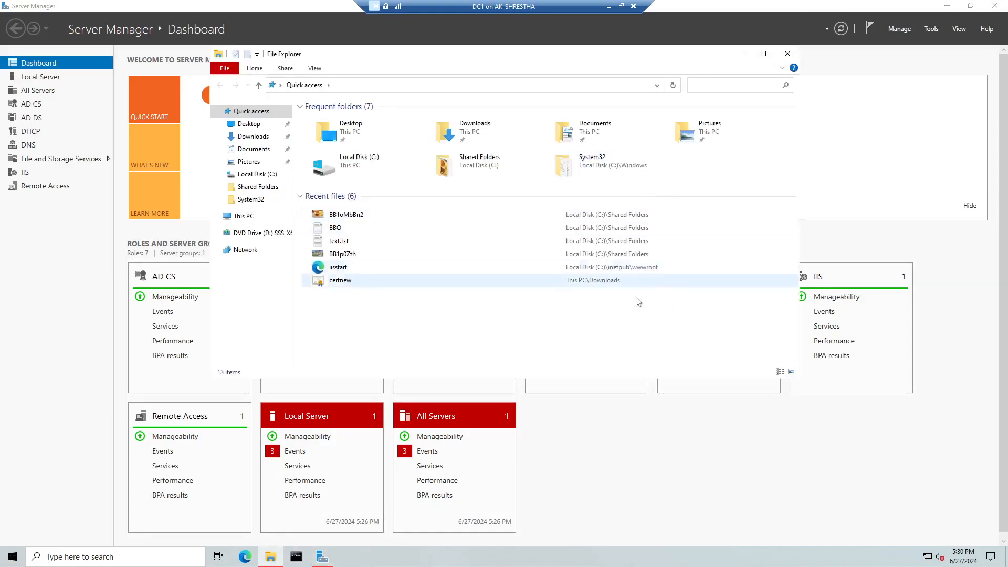
left_click(251, 216)
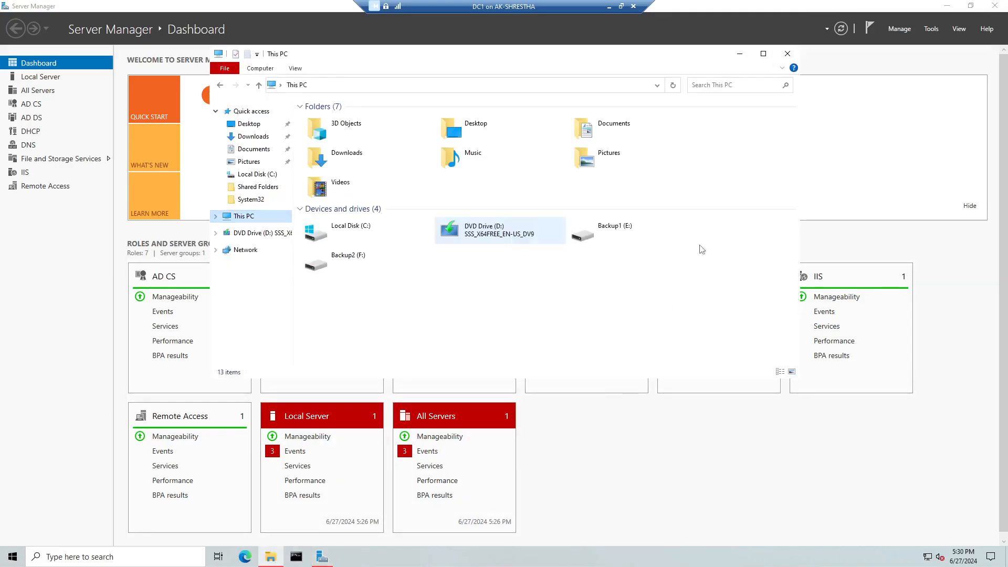
left_click(643, 239)
left_click(410, 266)
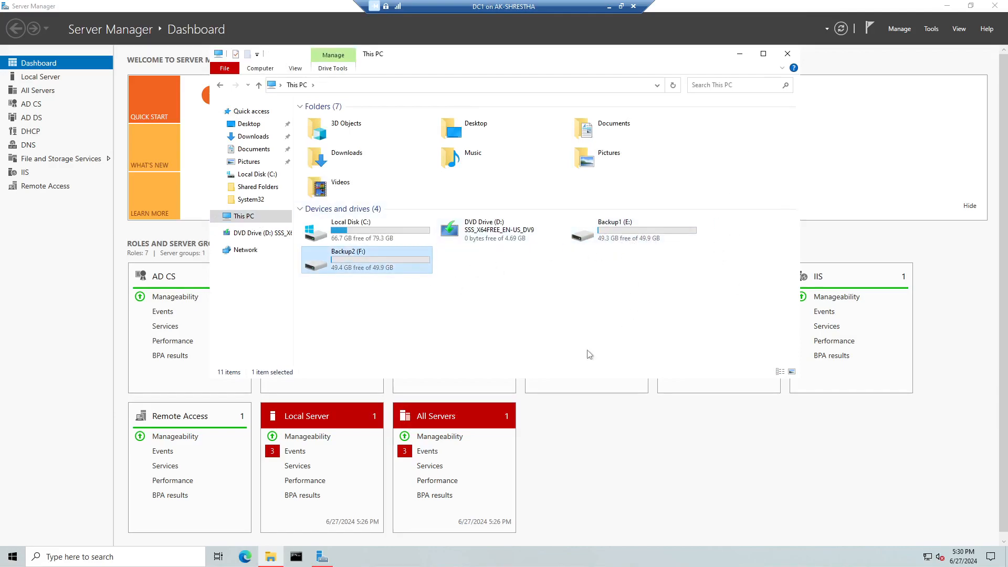
left_click(740, 54)
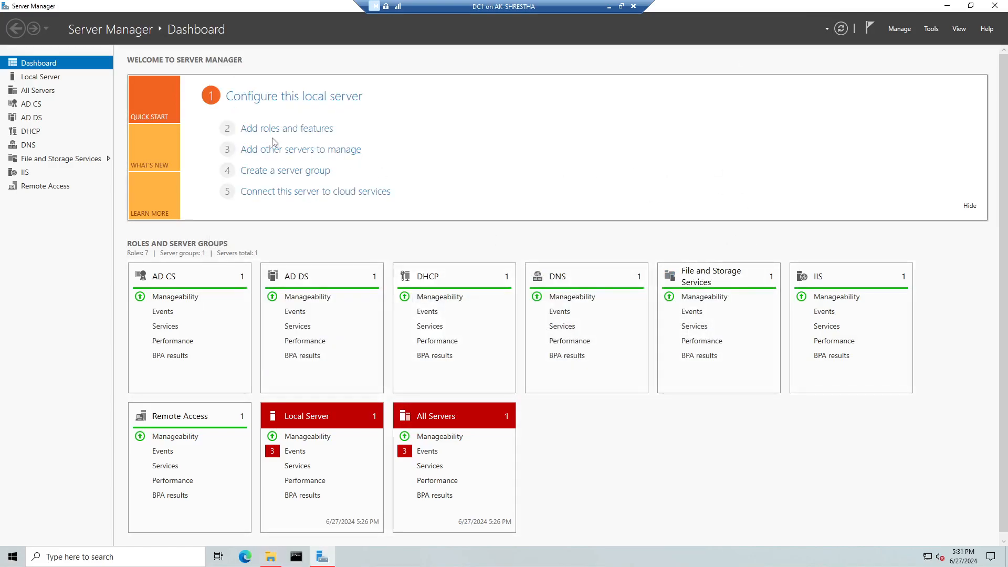
Start adding roles and features with a role-based or feature-based installation on the DC1 server, and continue to feature selection without adding roles
left_click(309, 135)
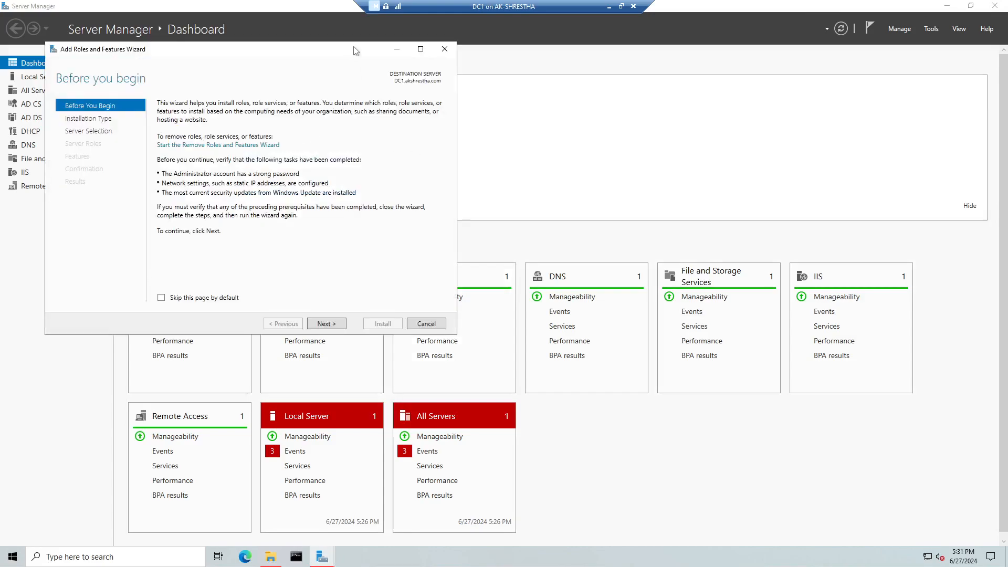
left_click_drag(355, 51, 526, 49)
left_click(488, 324)
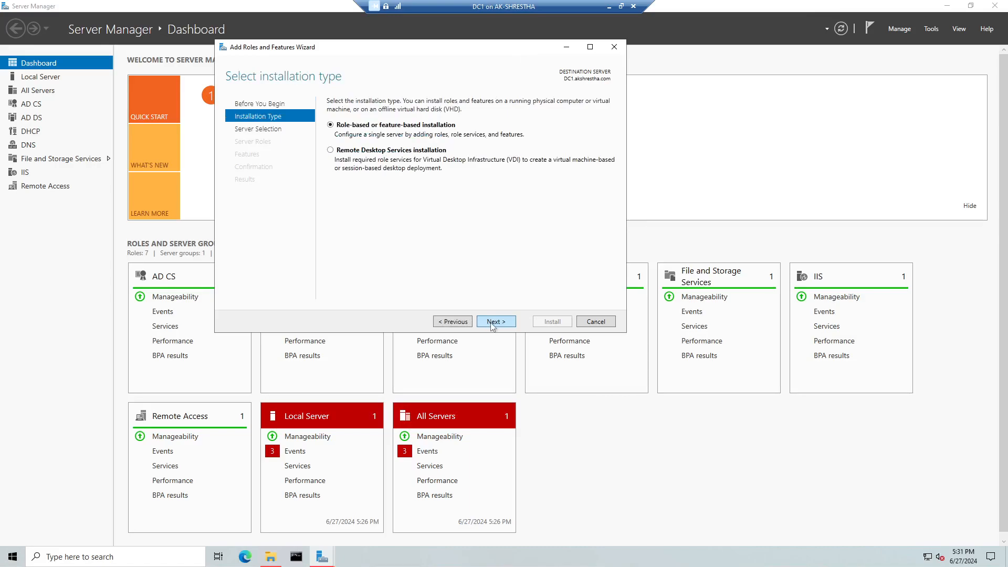
left_click(493, 321)
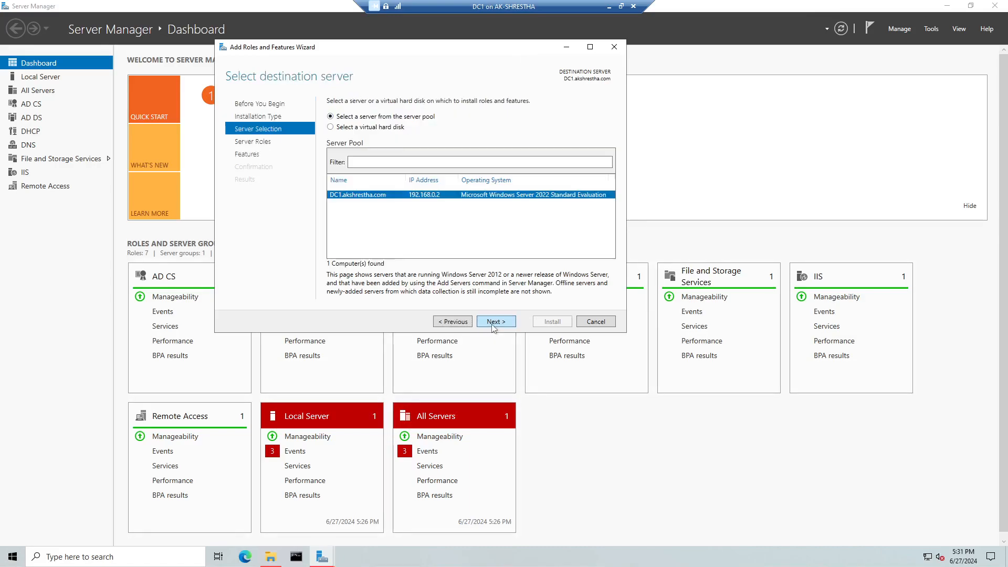
left_click(493, 322)
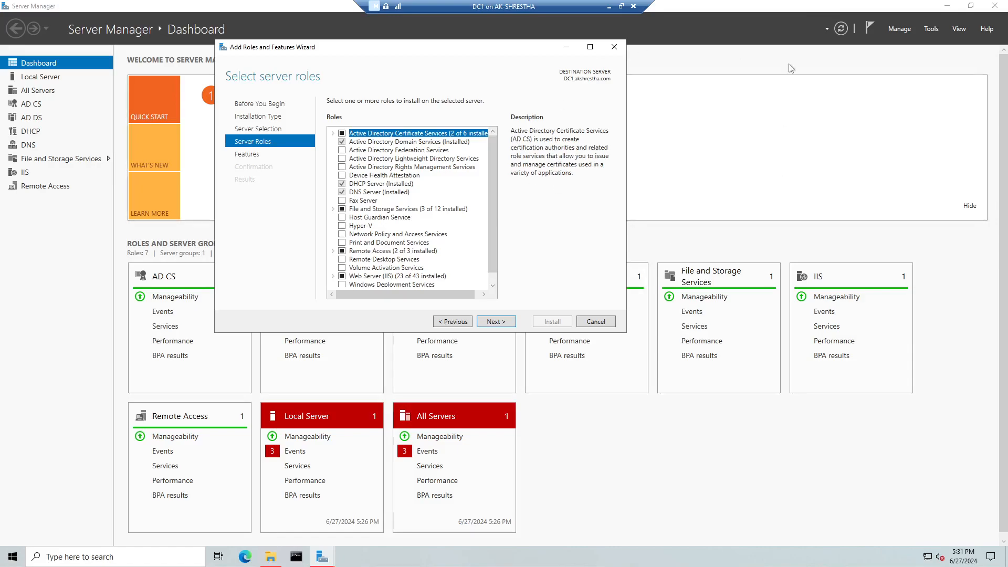
left_click(502, 326)
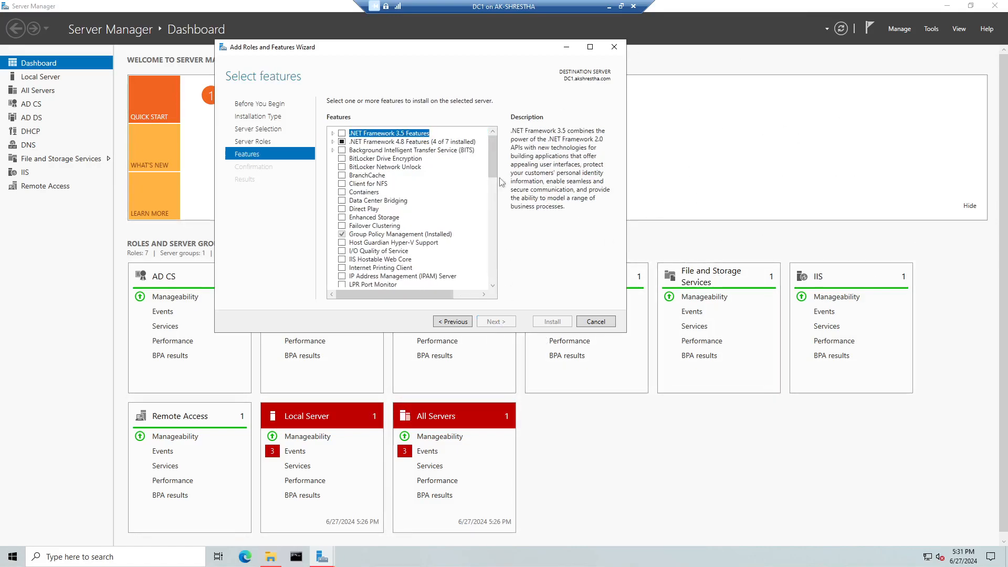
Select and install the Windows Server Backup feature, and close the wizard when the installation is done
left_click_drag(493, 167, 494, 261)
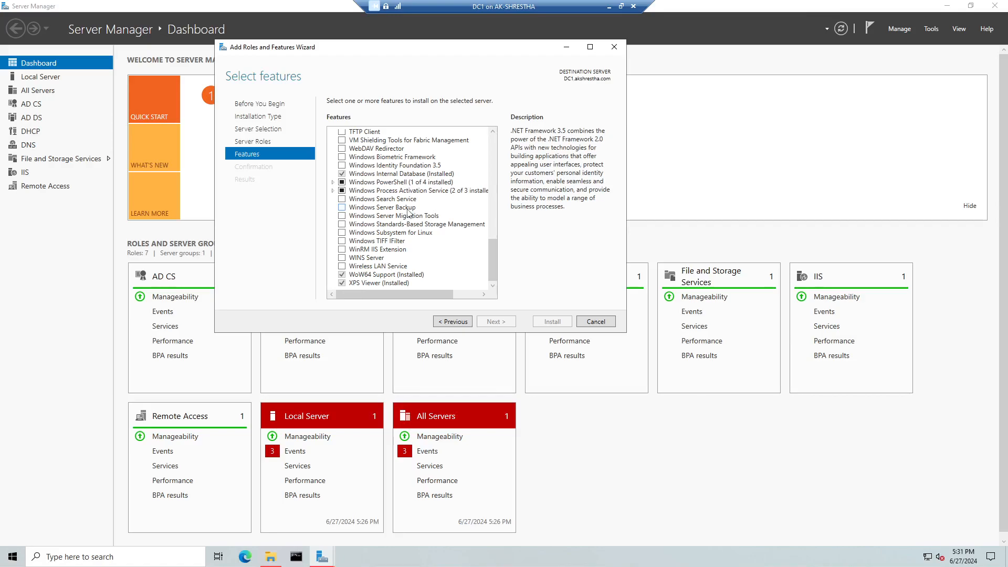
left_click(342, 208)
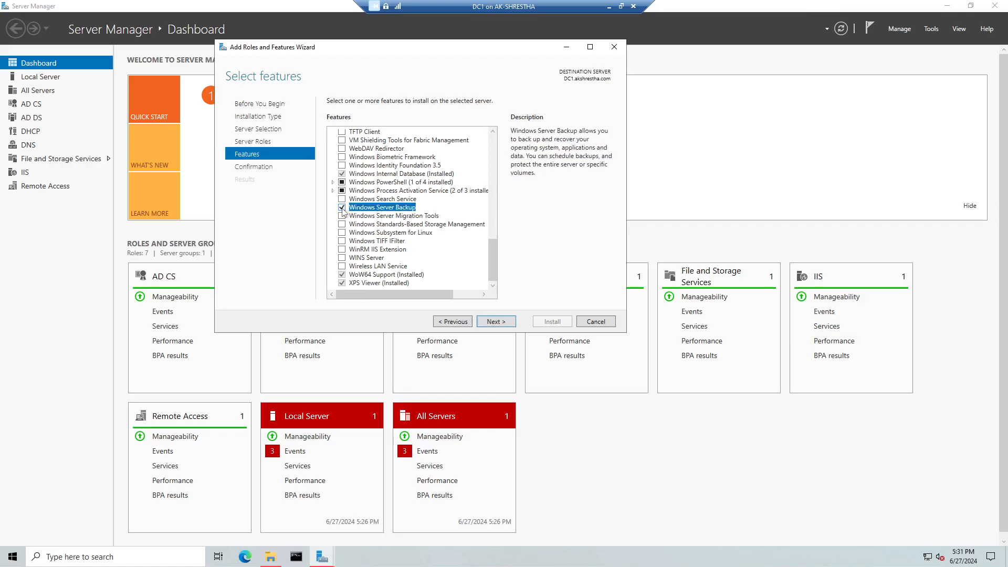
left_click(499, 322)
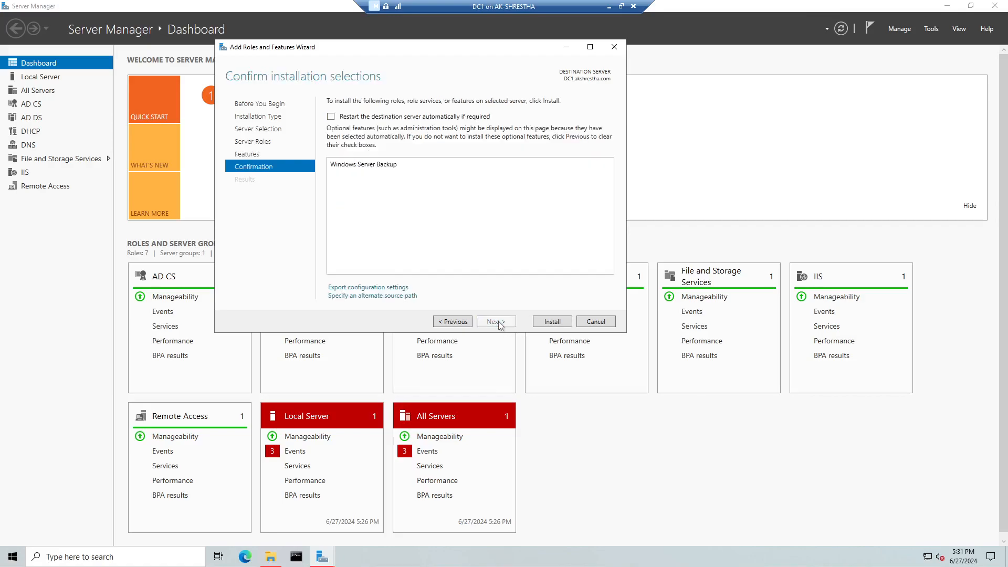
left_click(554, 325)
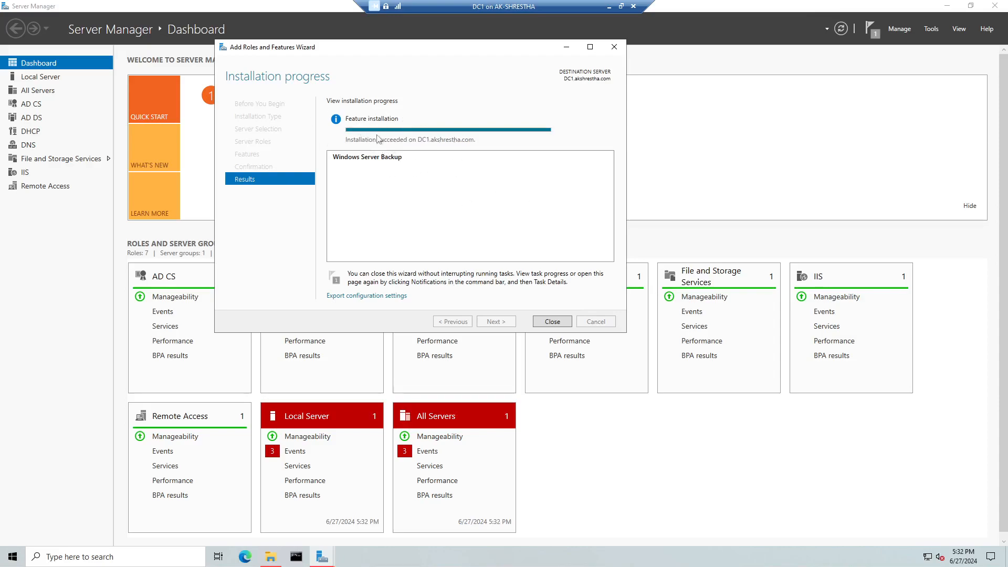
left_click(552, 322)
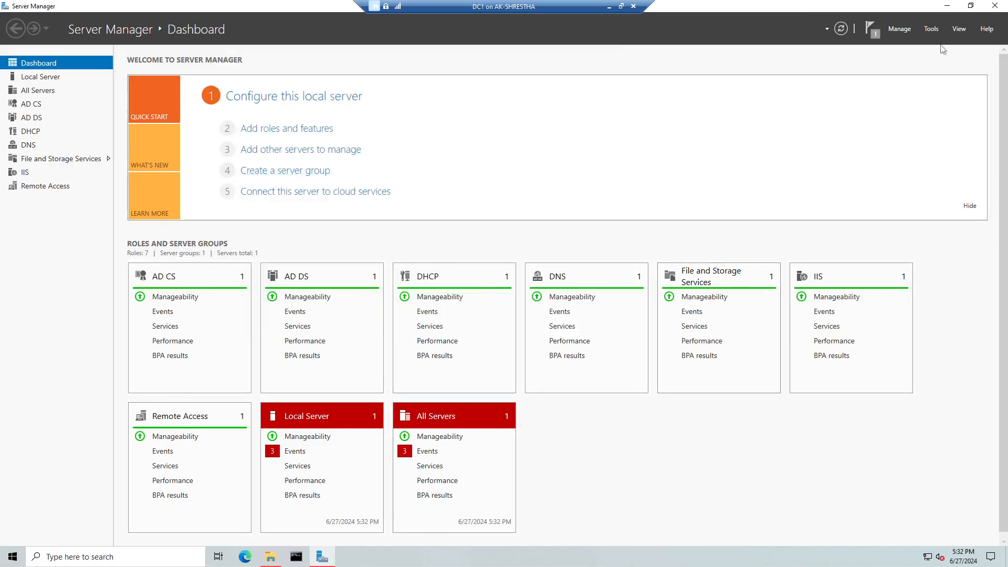
Open Windows Server Backup from the server tools, move its window up and enlarge it to show the full Local Backup overview
left_click(930, 29)
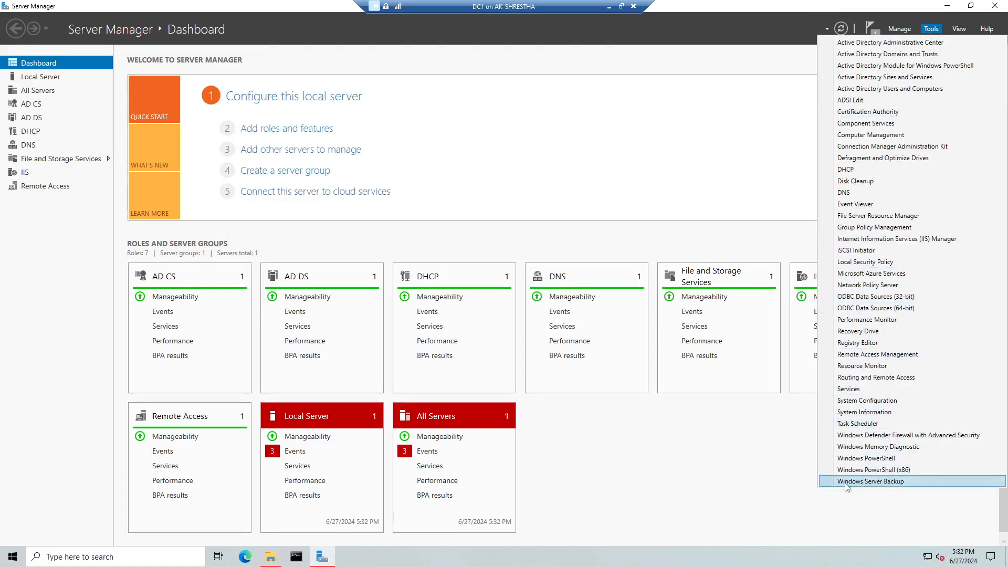
left_click(889, 482)
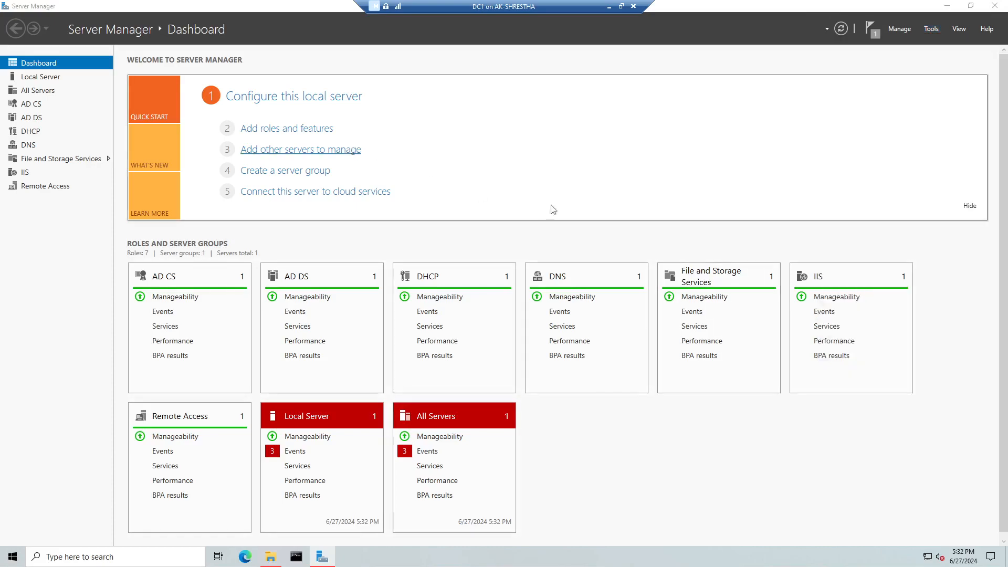
left_click(971, 6)
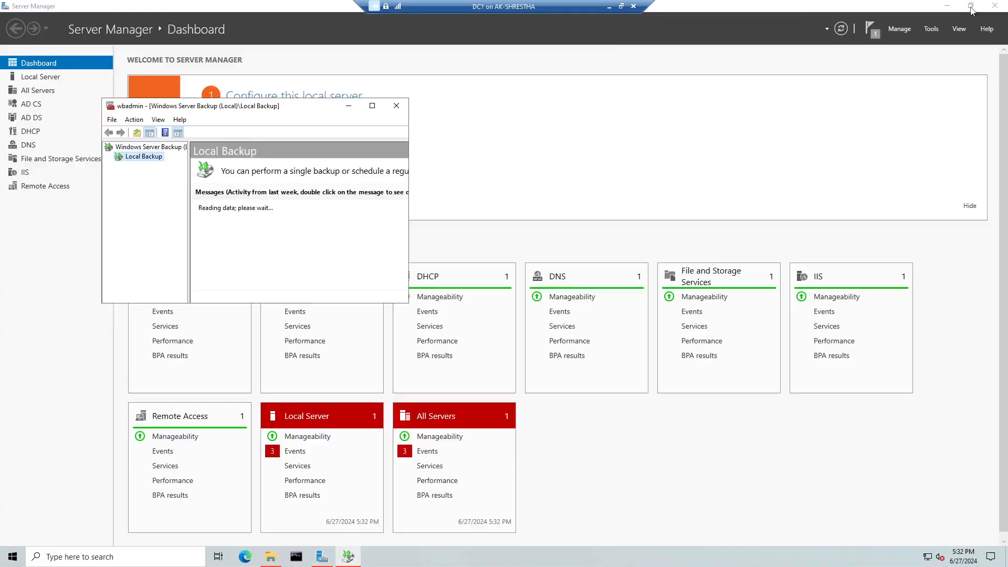
left_click_drag(318, 107, 469, 51)
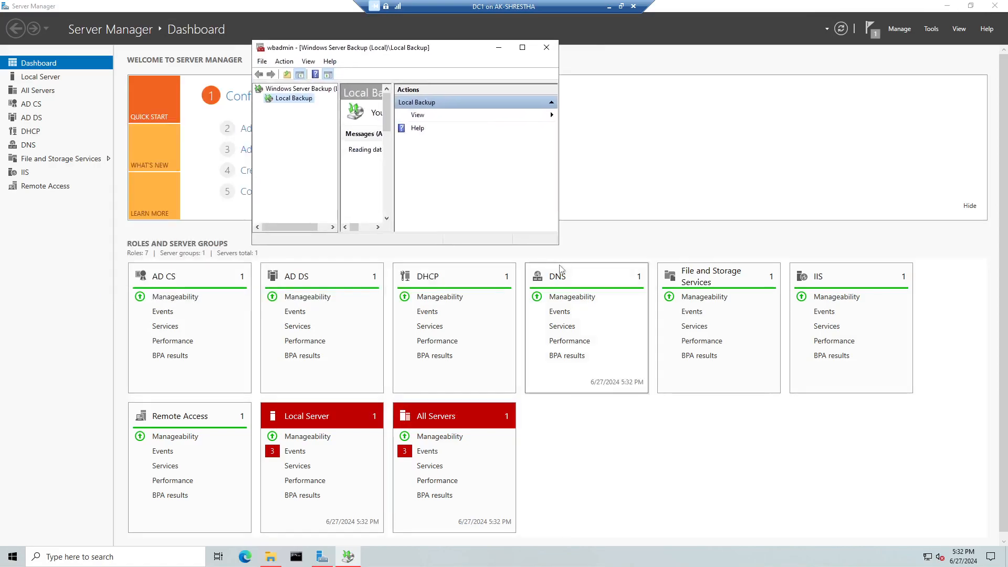
left_click_drag(559, 245, 949, 518)
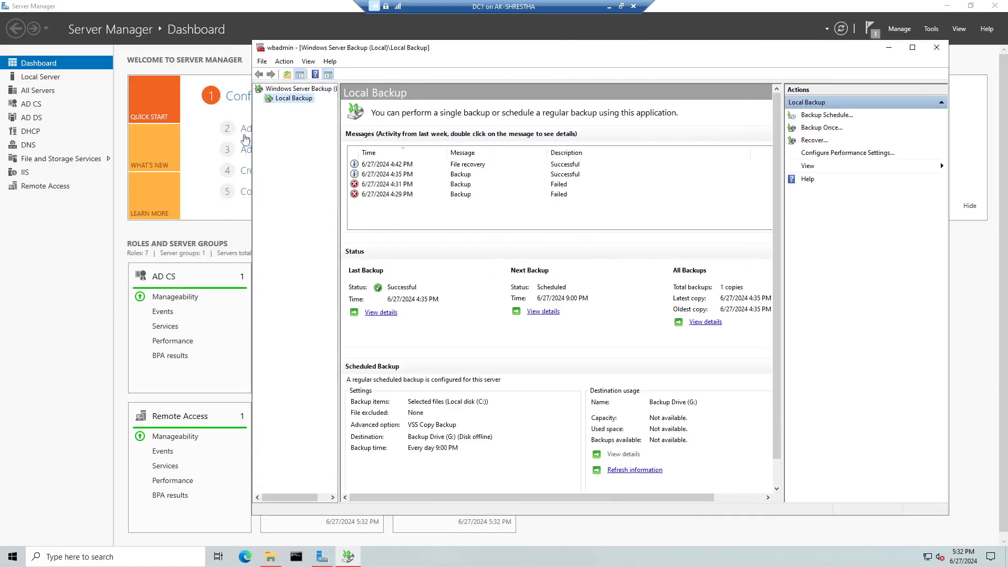
Widen the backup window, its console tree and the overview area, and display the commands available for Local Backup
left_click_drag(251, 145, 185, 145)
left_click_drag(271, 129, 340, 129)
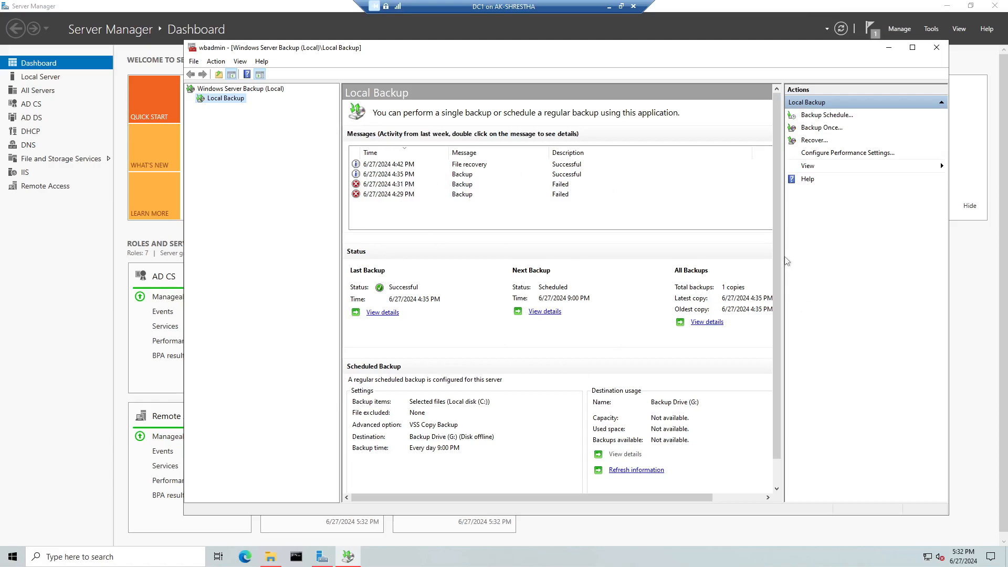
mouse_move(787, 261)
left_mouse_down()
mouse_move(818, 261)
mouse_move(791, 261)
mouse_move(800, 261)
left_mouse_up()
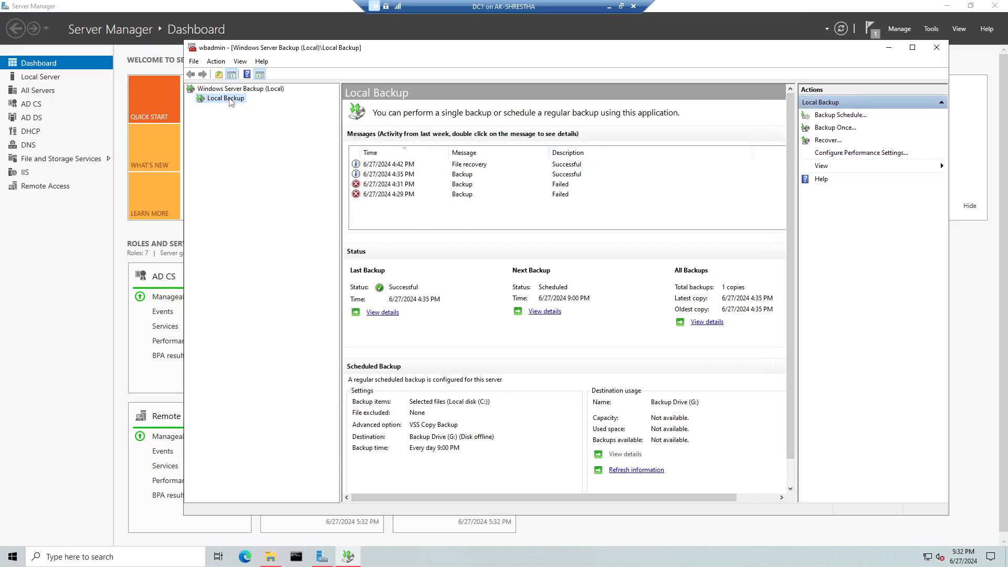
right_click(230, 101)
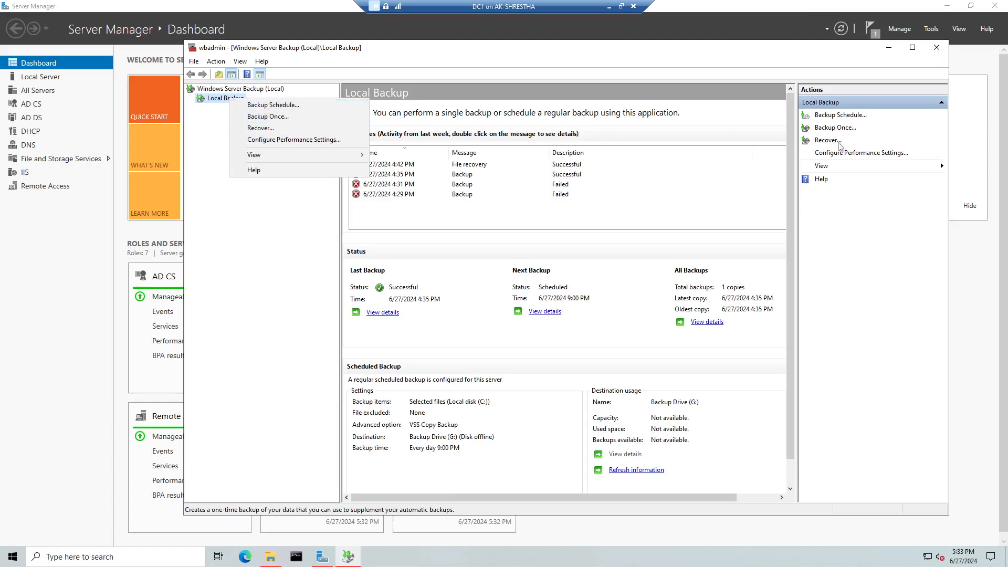
Start the Backup Schedule Wizard, choose to modify the scheduled backup, and continue with a Custom backup configuration
left_click(251, 211)
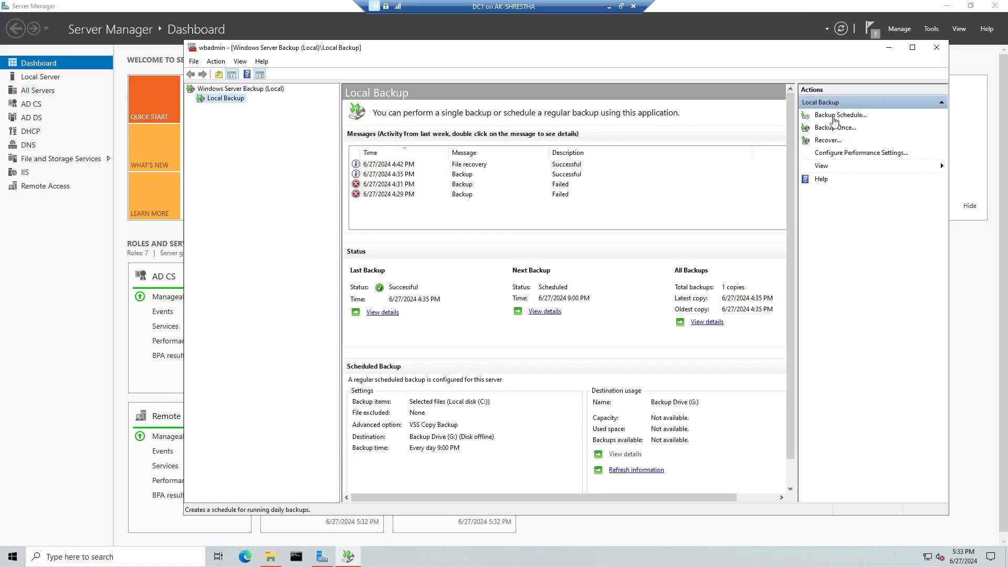
left_click(835, 118)
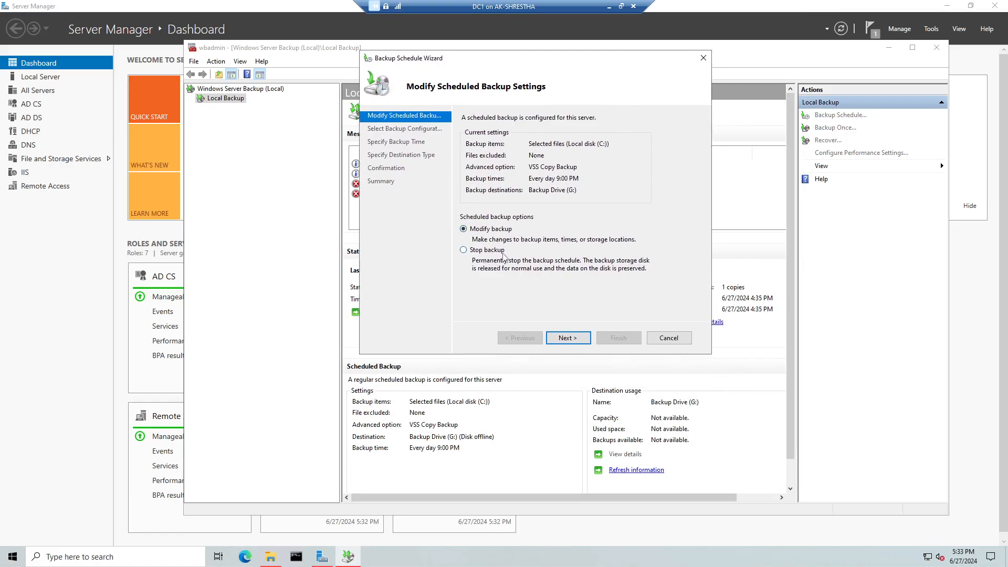
left_click(568, 338)
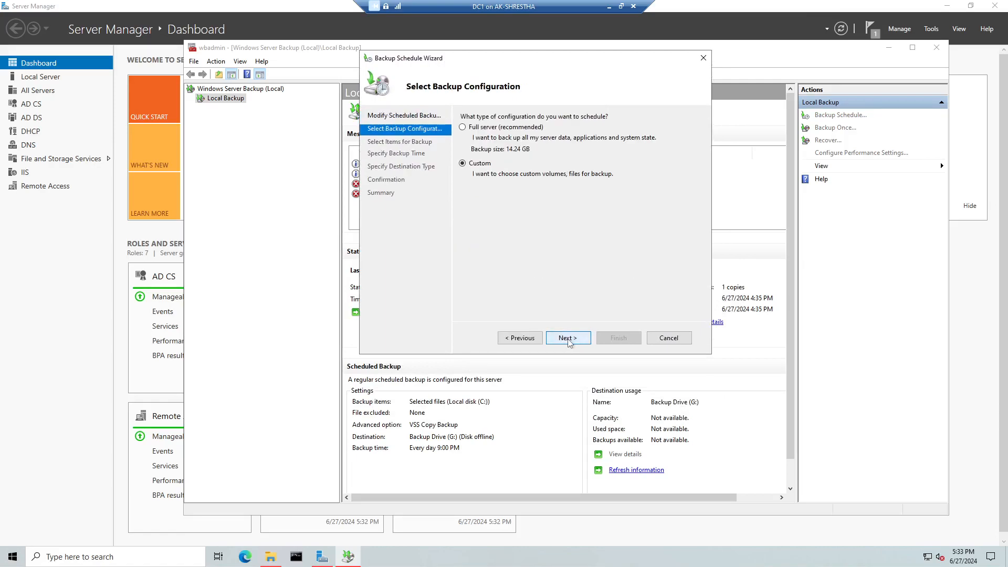
left_click(467, 128)
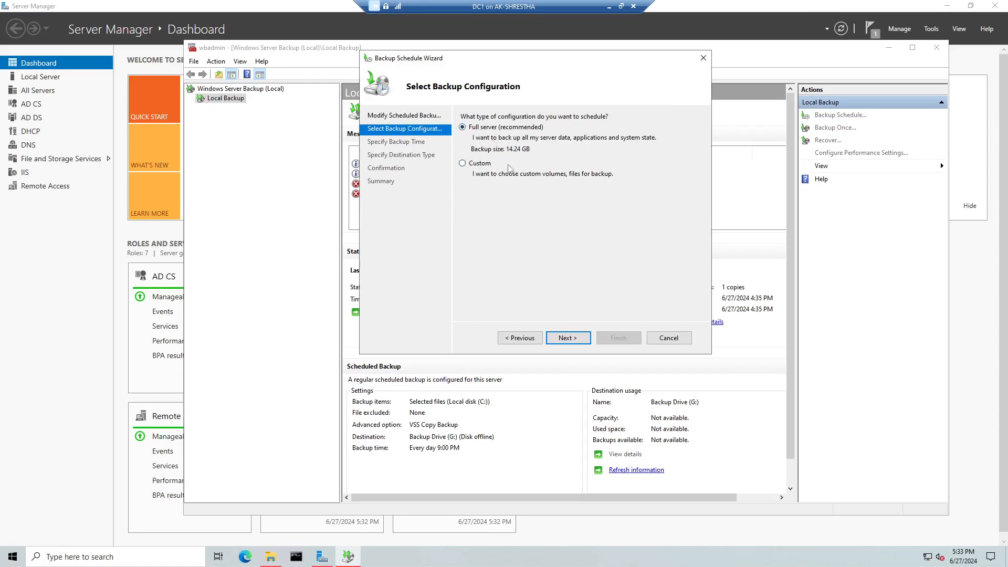
left_click(462, 164)
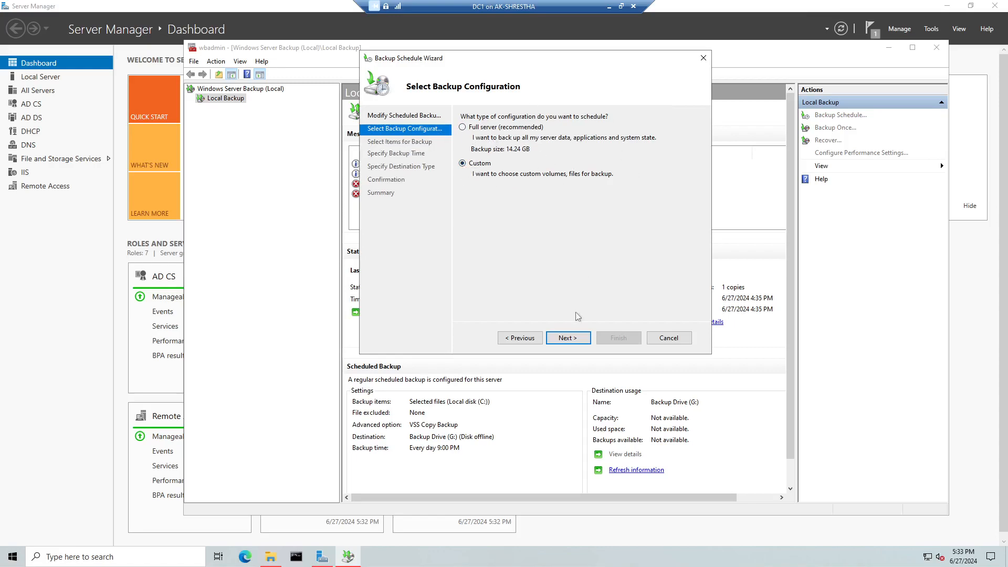
left_click(570, 338)
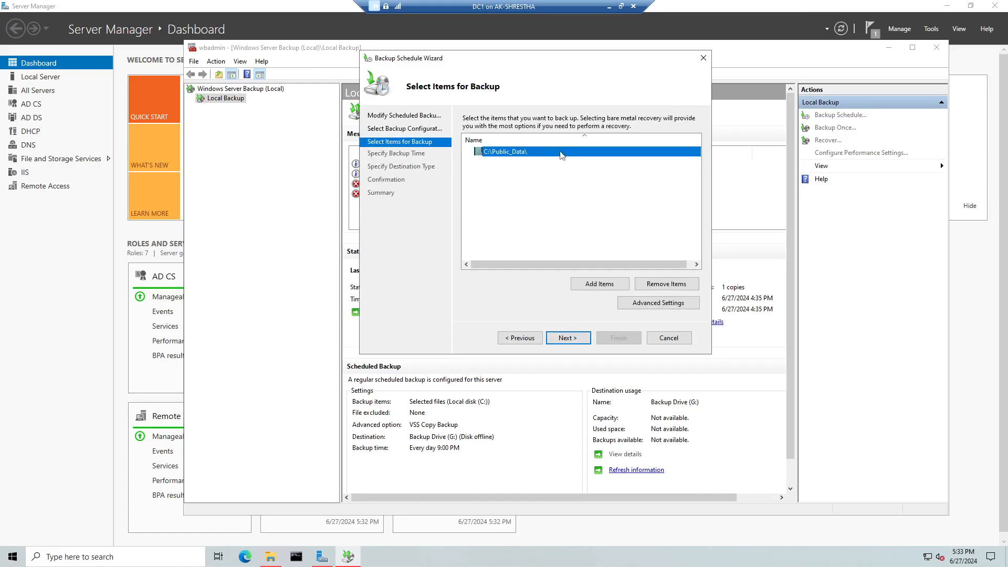
Replace the C:\Public_Data\ backup item with the Shared Folders folder from Local disk (C:), and continue to the backup time
left_click(677, 285)
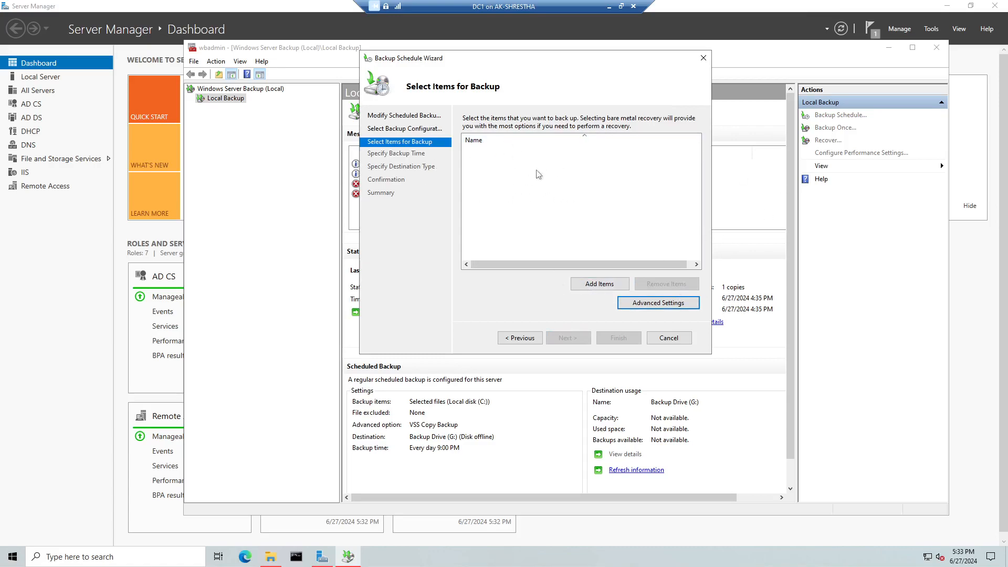
left_click(601, 286)
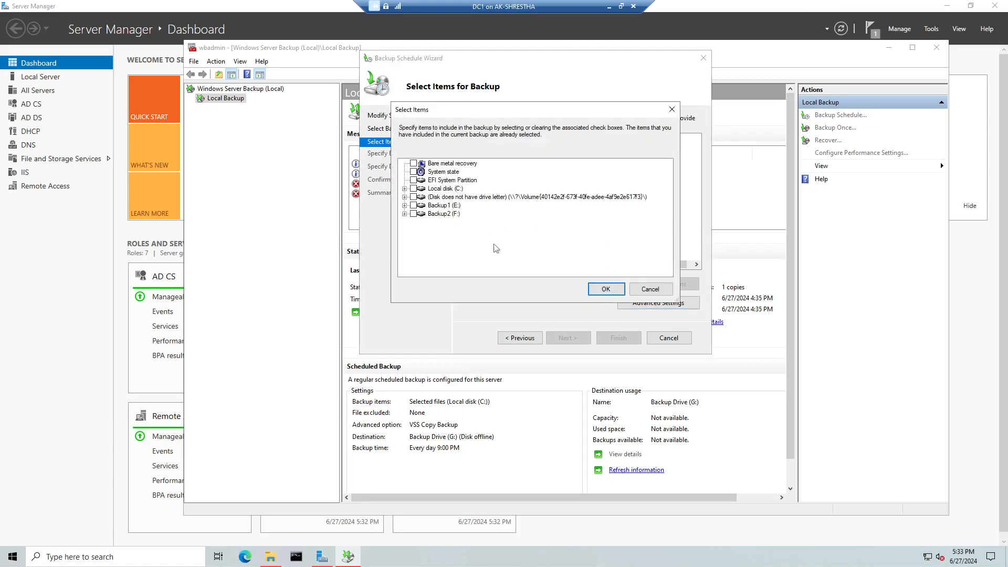
left_click(404, 189)
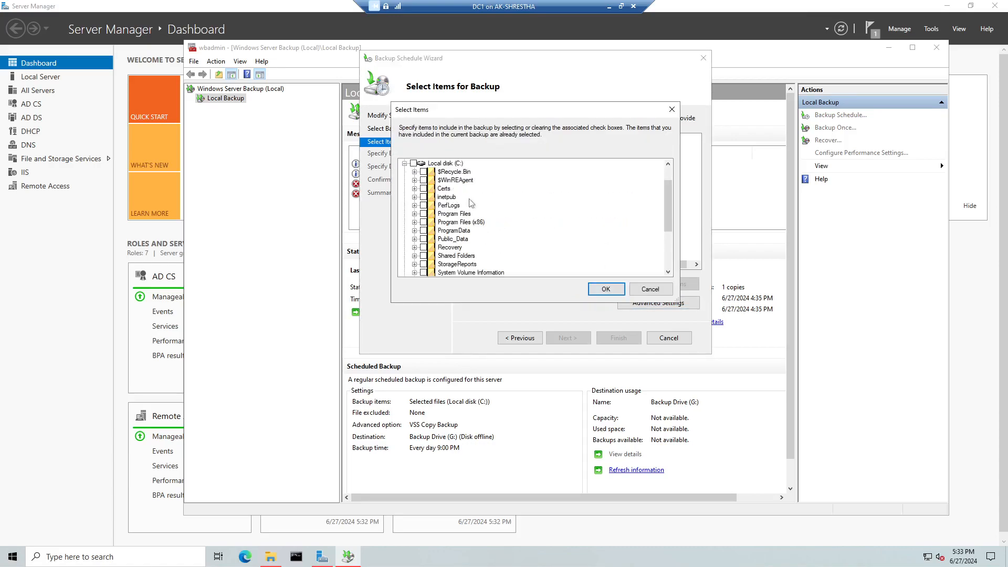
scroll(479, 249, "down", 1)
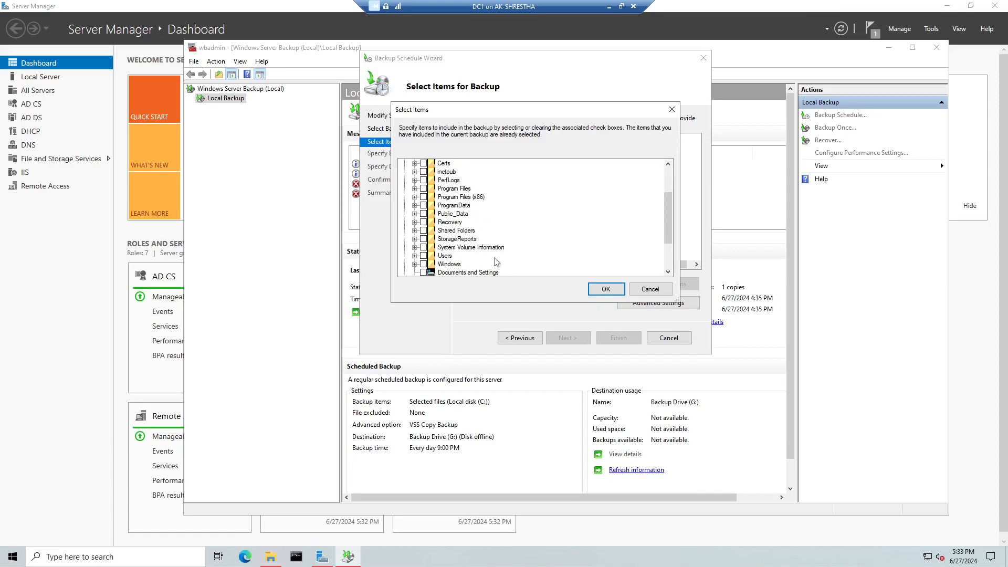
scroll(496, 261, "down", 2)
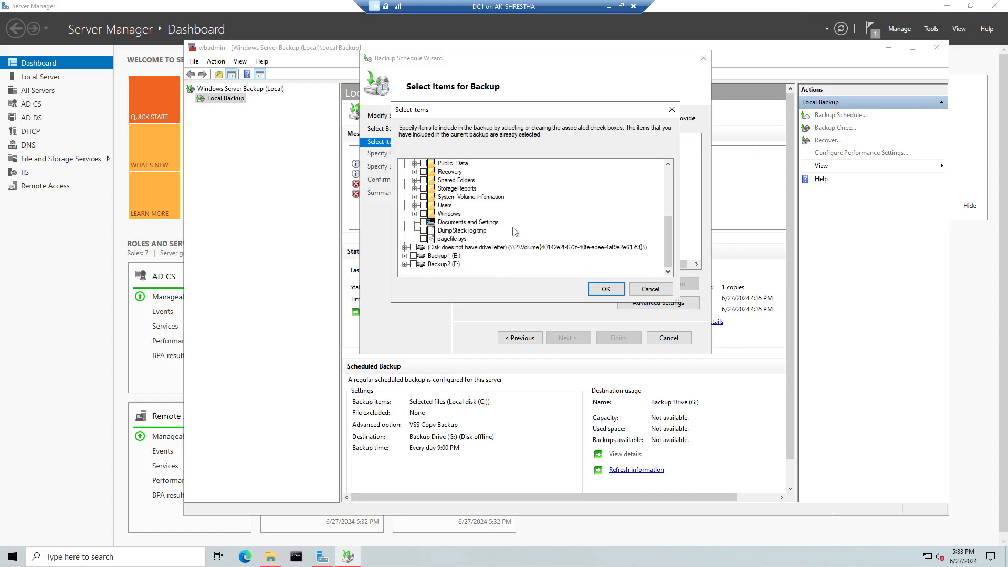
scroll(514, 231, "up", 3)
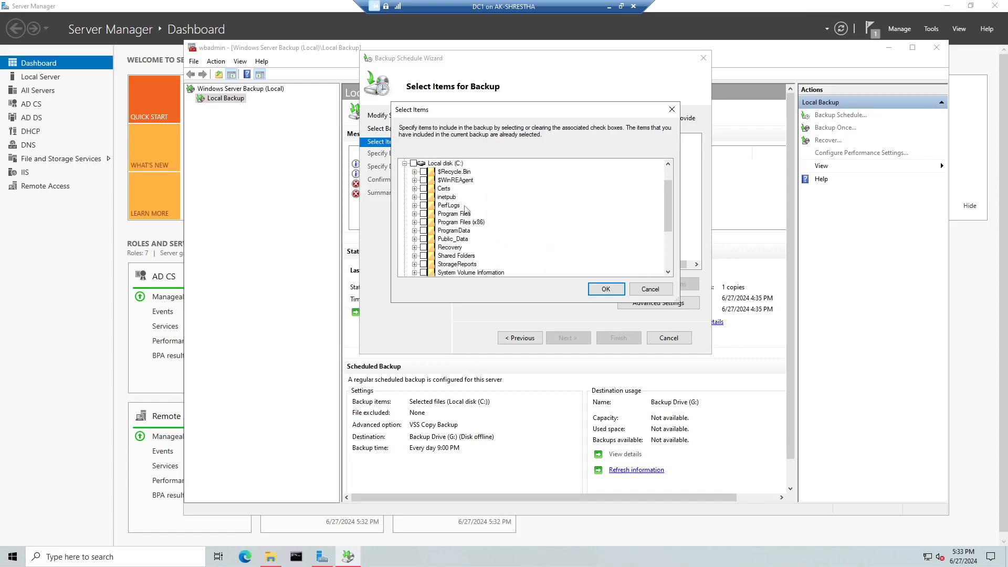
left_click(451, 198)
left_click(462, 240)
left_click(464, 264)
left_click(459, 257)
scroll(459, 257, "down", 2)
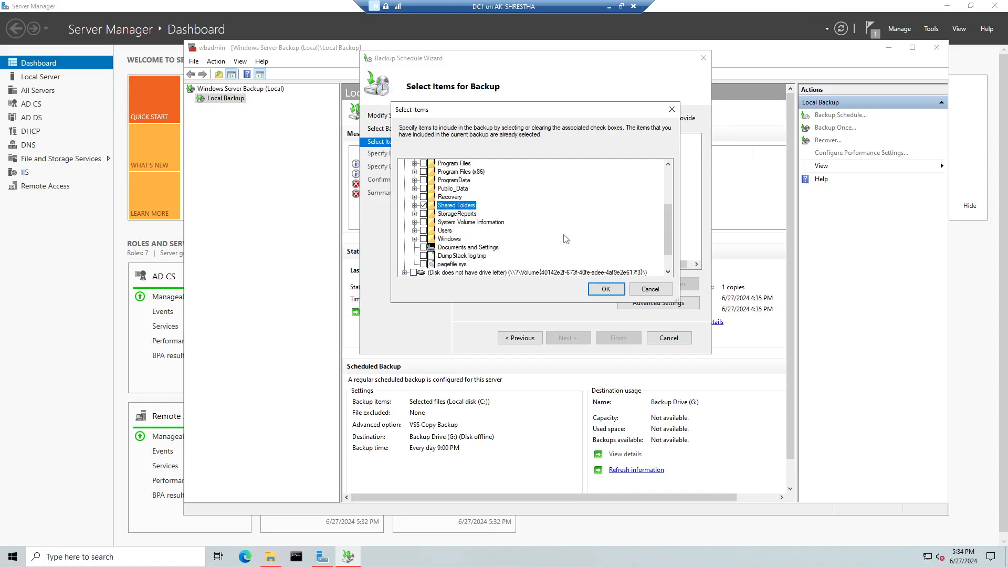
scroll(565, 239, "down", 1)
scroll(568, 216, "up", 3)
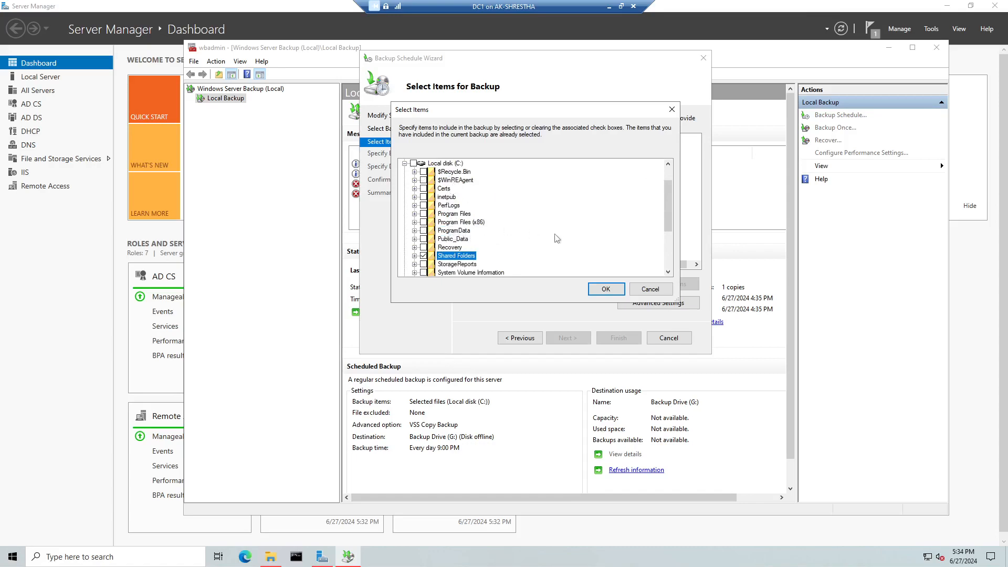
left_click_drag(668, 211, 667, 220)
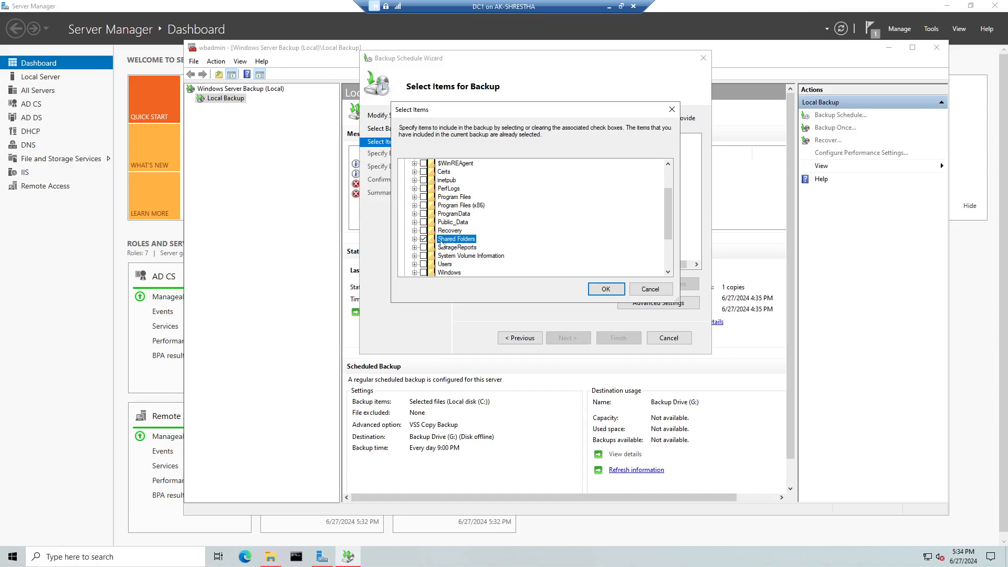
left_click(604, 289)
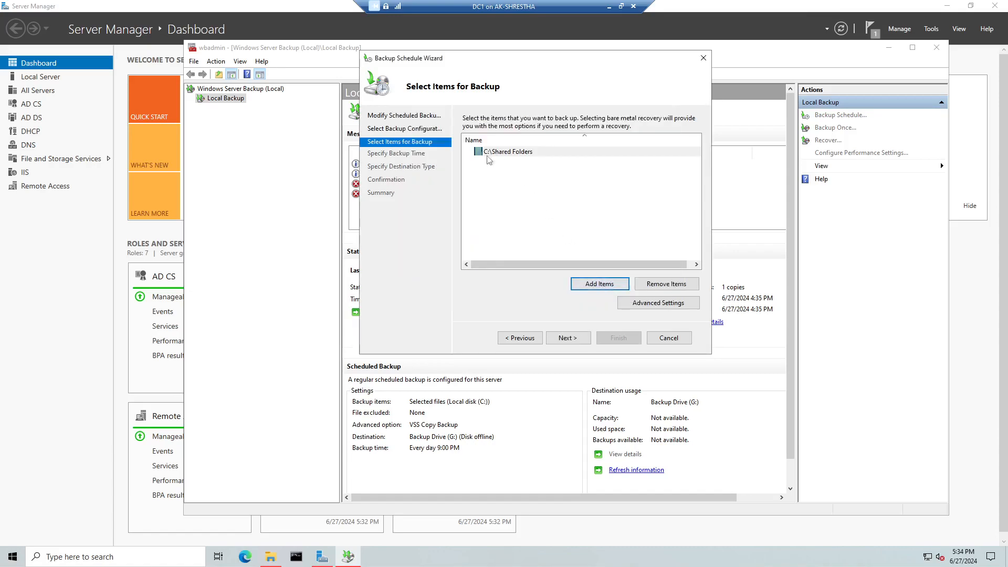
left_click(569, 339)
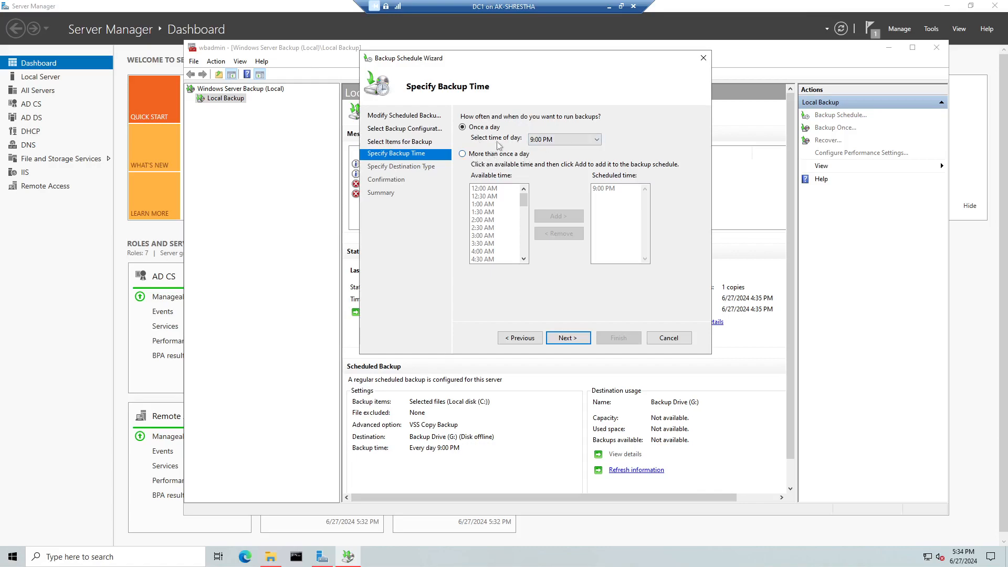
Set the once-a-day backup time to 6:00 PM
left_click(549, 140)
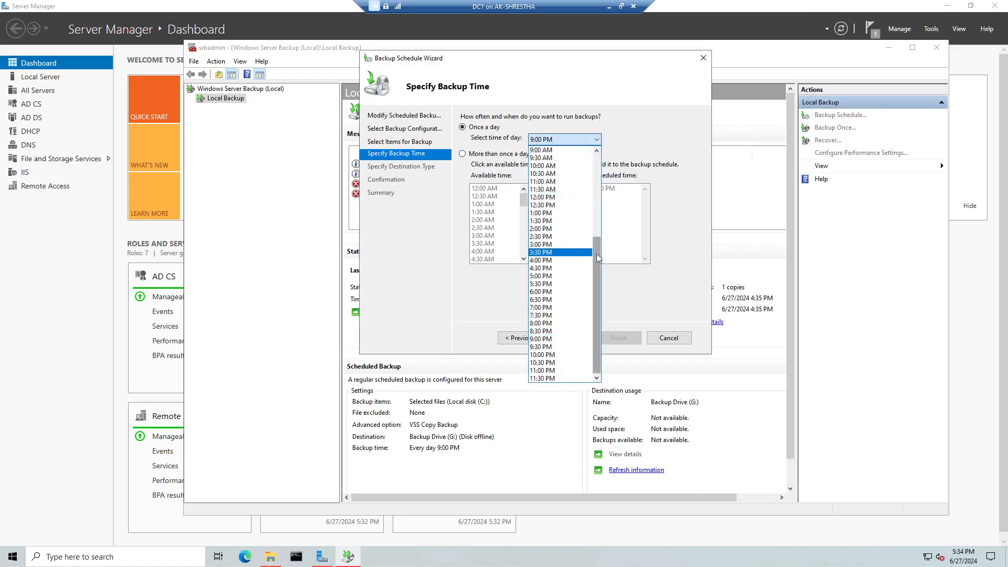
mouse_move(596, 253)
left_mouse_down()
mouse_move(605, 218)
mouse_move(597, 264)
left_mouse_up()
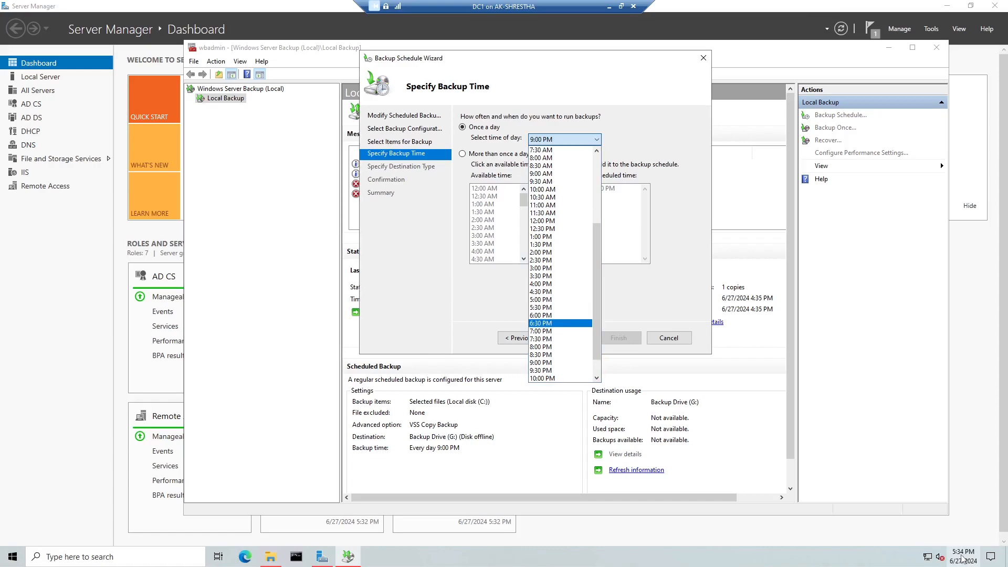
left_click(544, 299)
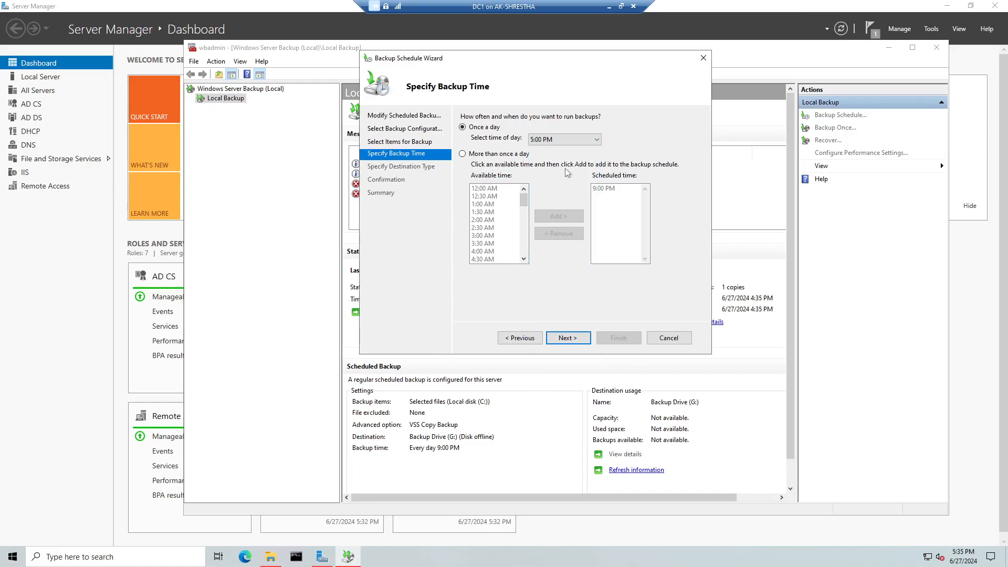
left_click(582, 141)
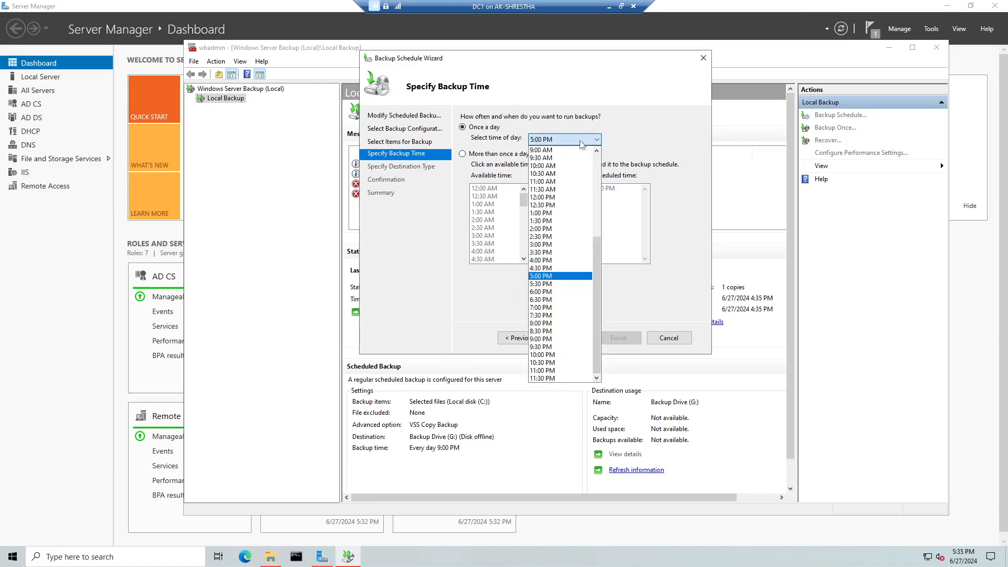
left_click(546, 292)
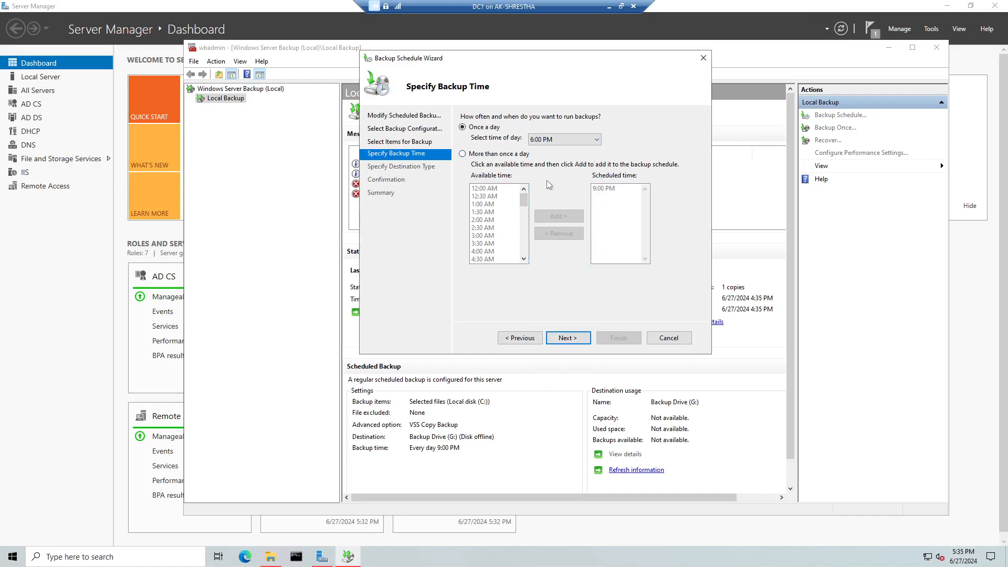
Try a more-than-once-a-day schedule with 11:00 PM added to the scheduled times, and return to the once-a-day option
left_click(463, 155)
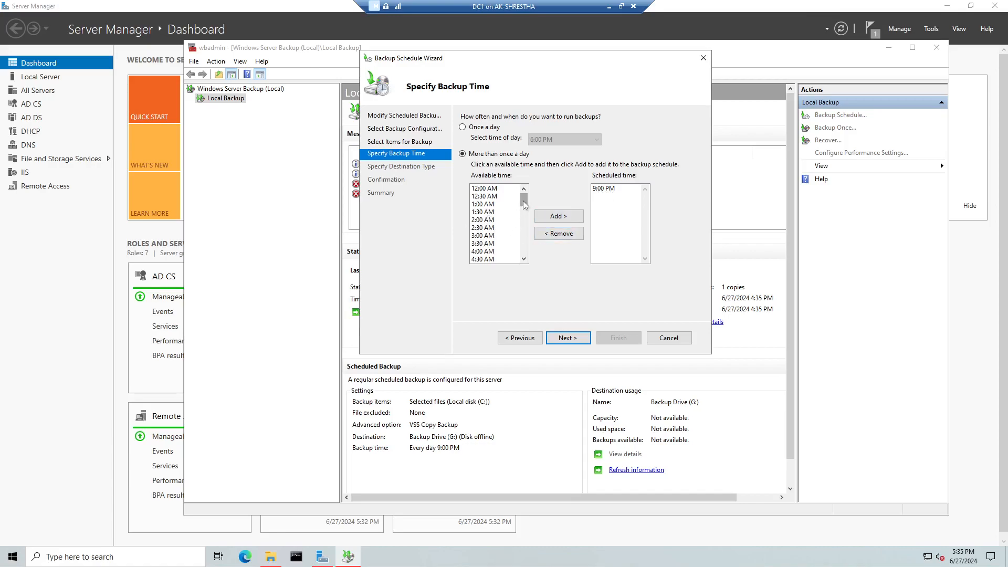
left_click_drag(524, 201, 522, 258)
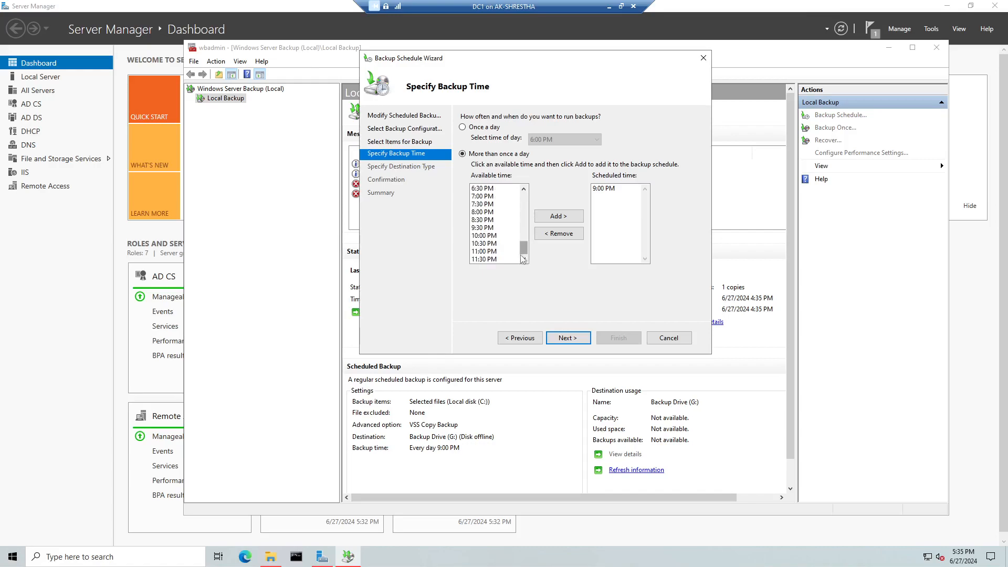
left_click(488, 260)
left_click(485, 252)
left_click(567, 216)
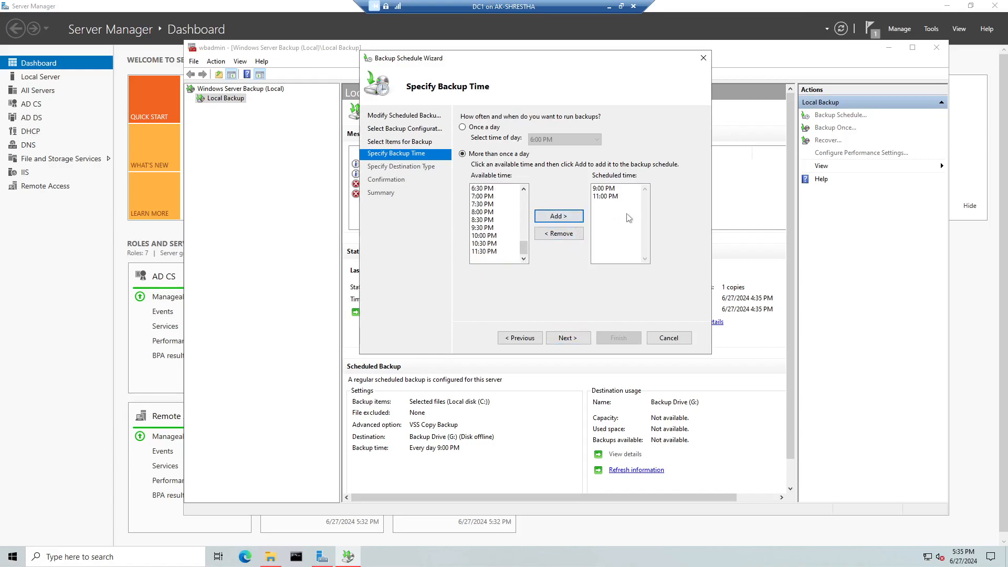
left_click(474, 128)
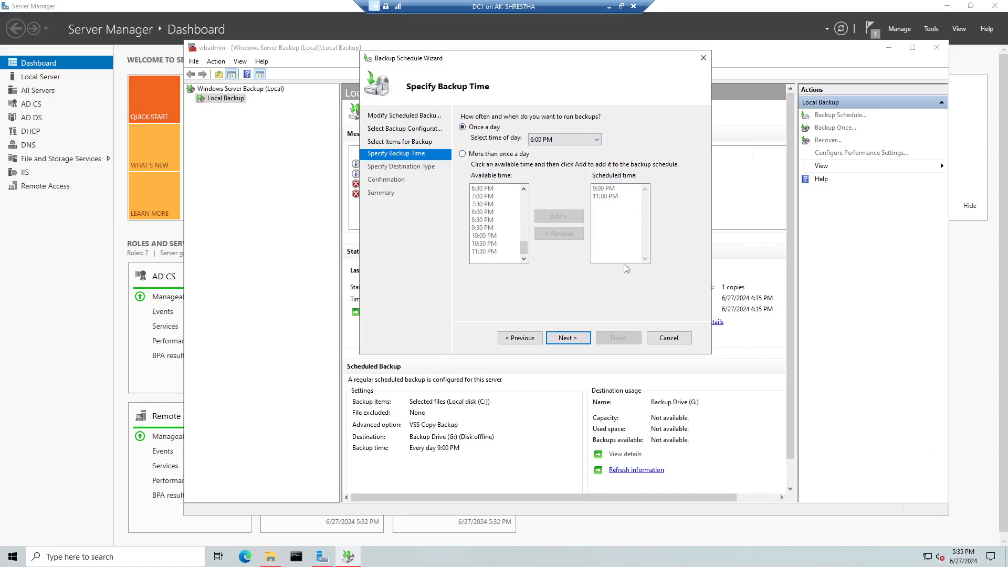
Keep backing up to a volume after checking the server's drives in File Explorer, and choose to modify the backup storage destinations
left_click(568, 339)
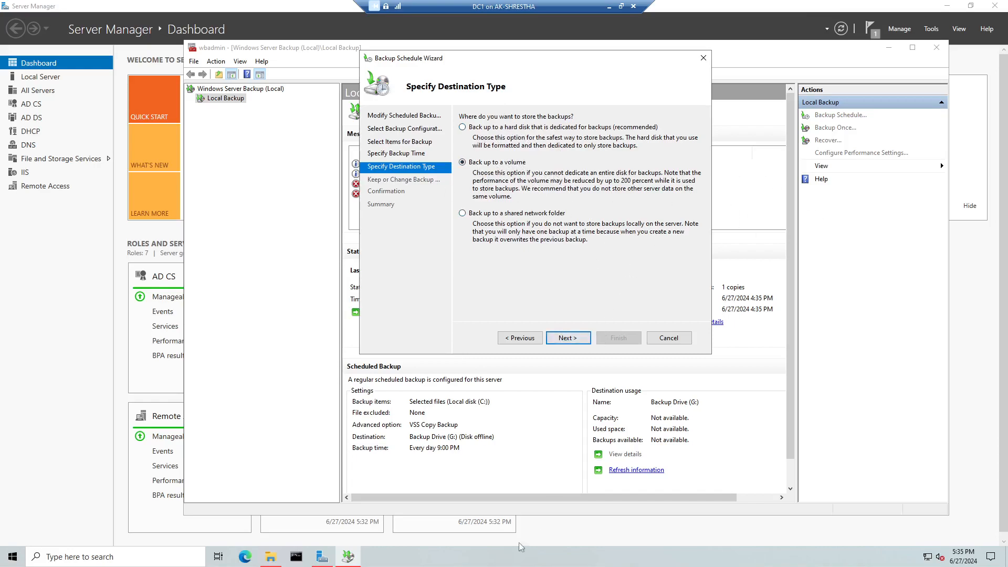
left_click(271, 557)
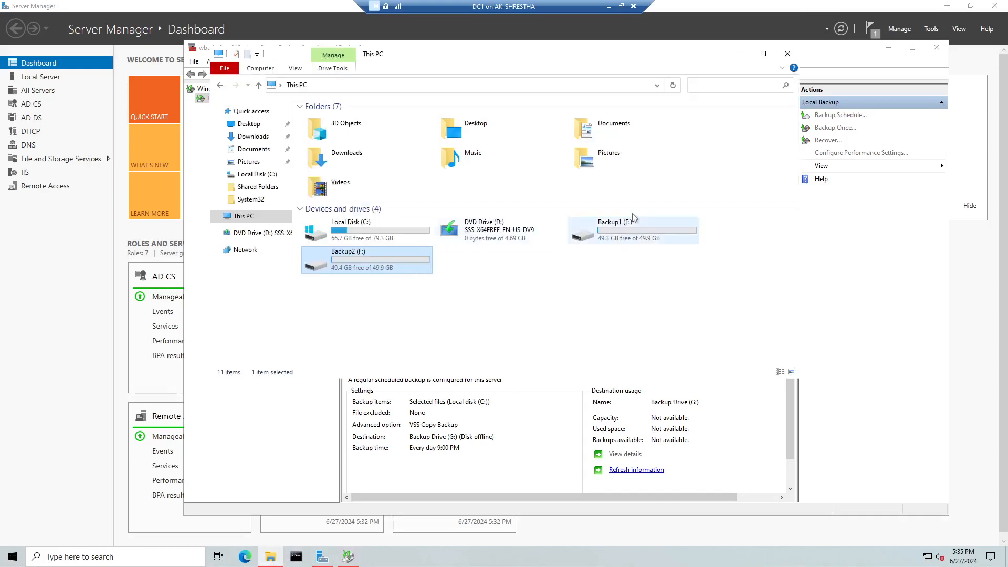
left_click(892, 45)
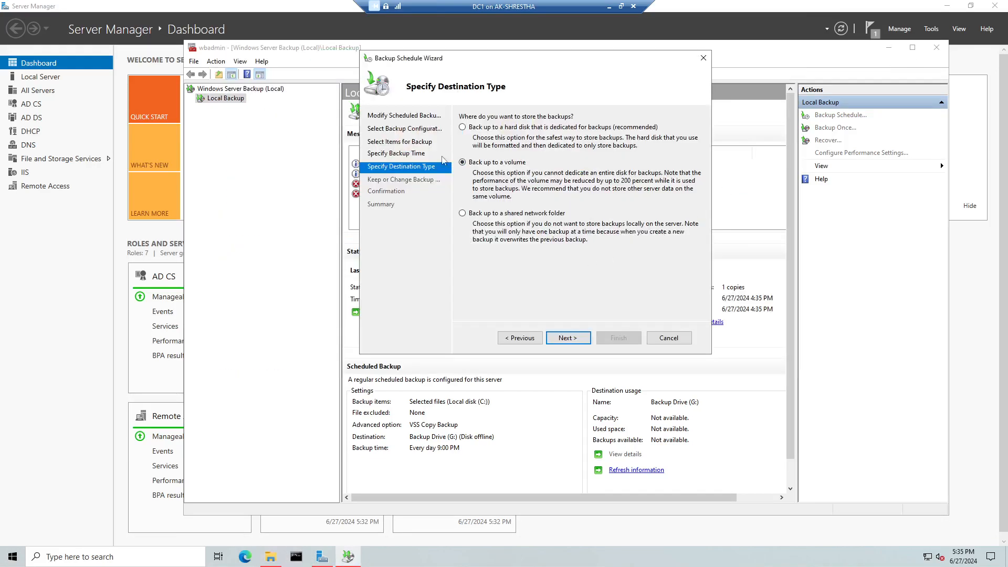
left_click(565, 339)
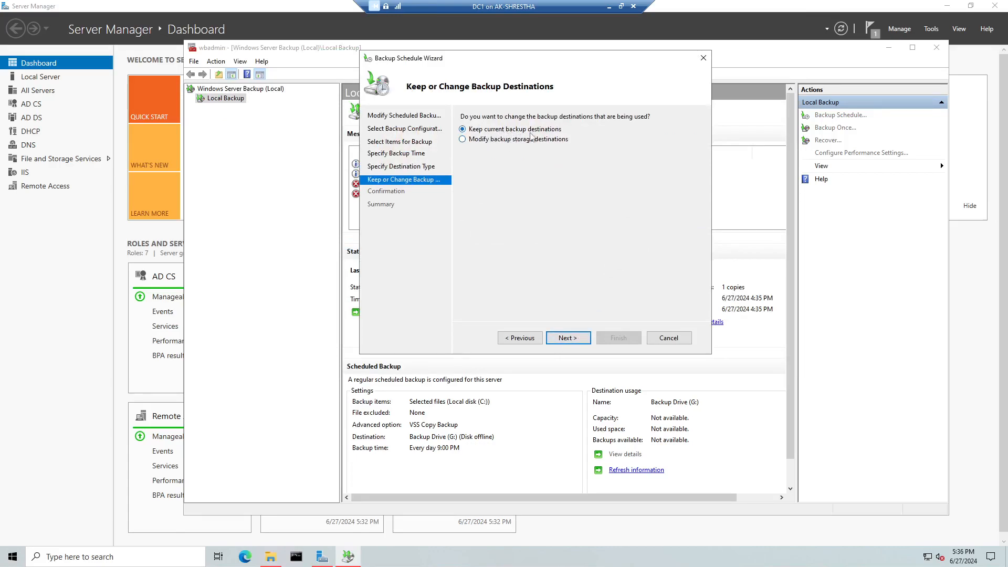
left_click(514, 140)
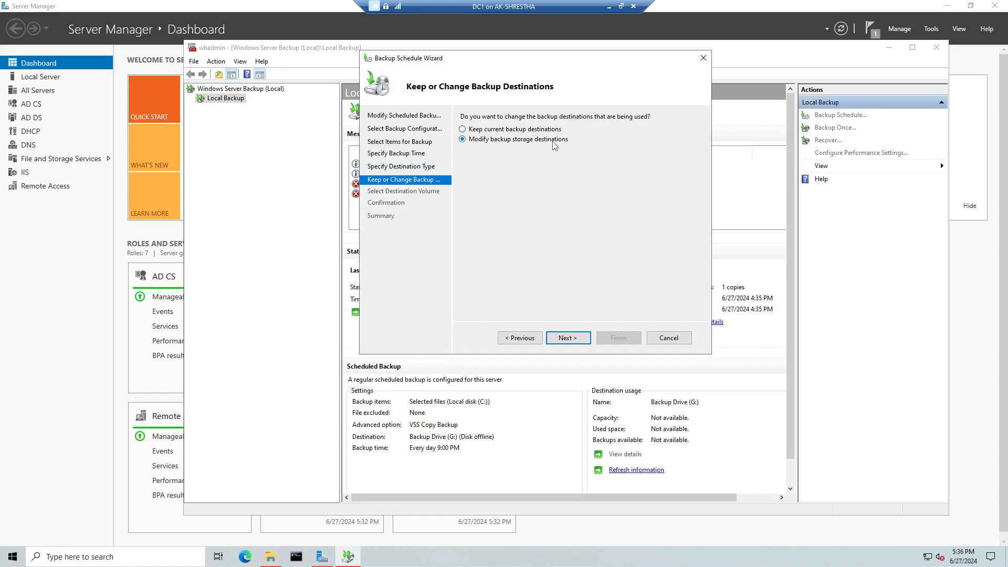
left_click(569, 338)
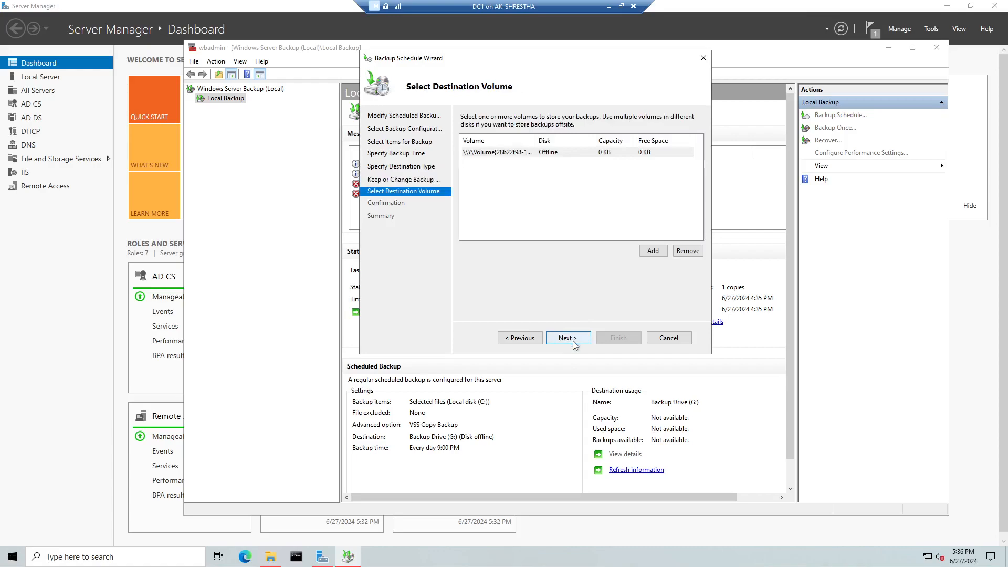
Replace the offline destination volume with Backup1 (E:), checking the server's drives in File Explorer before choosing
left_click(549, 153)
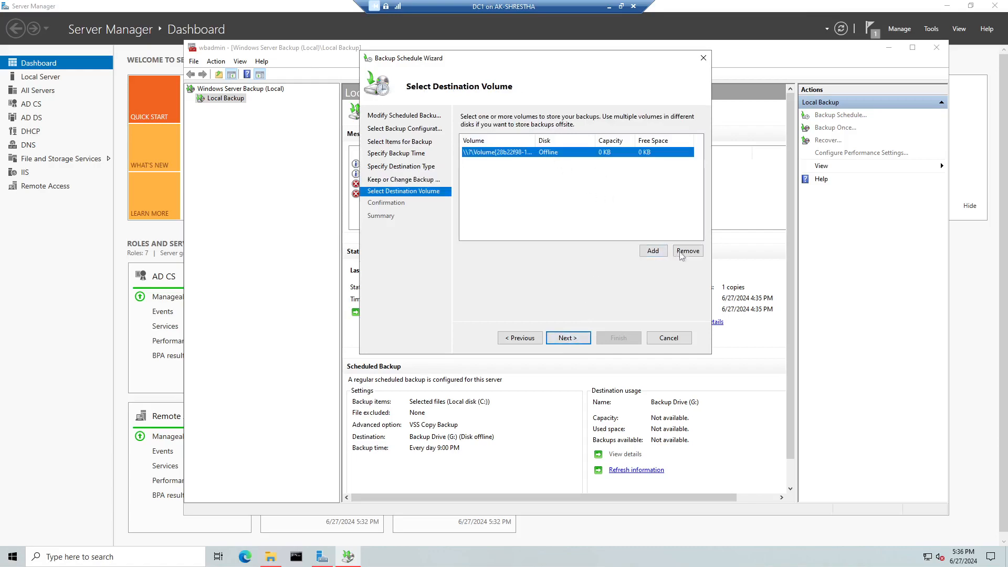
left_click(688, 250)
left_click(649, 251)
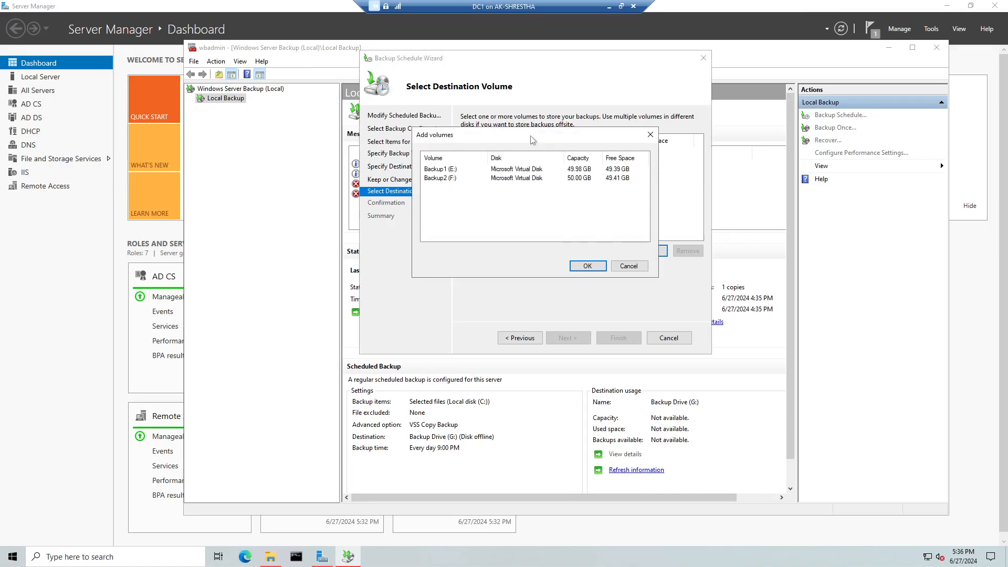
left_click_drag(532, 134, 583, 71)
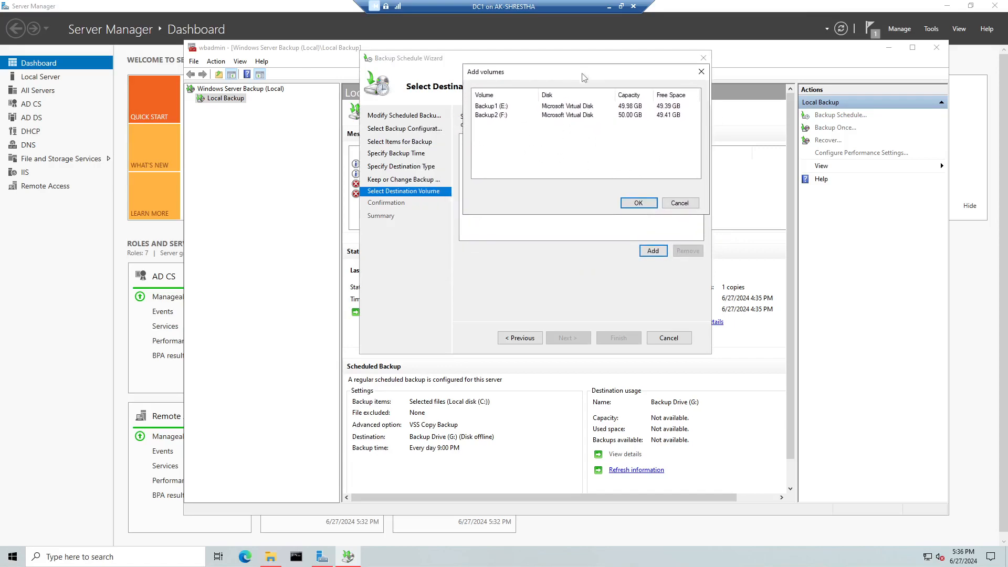
left_click(491, 107)
left_click(492, 116)
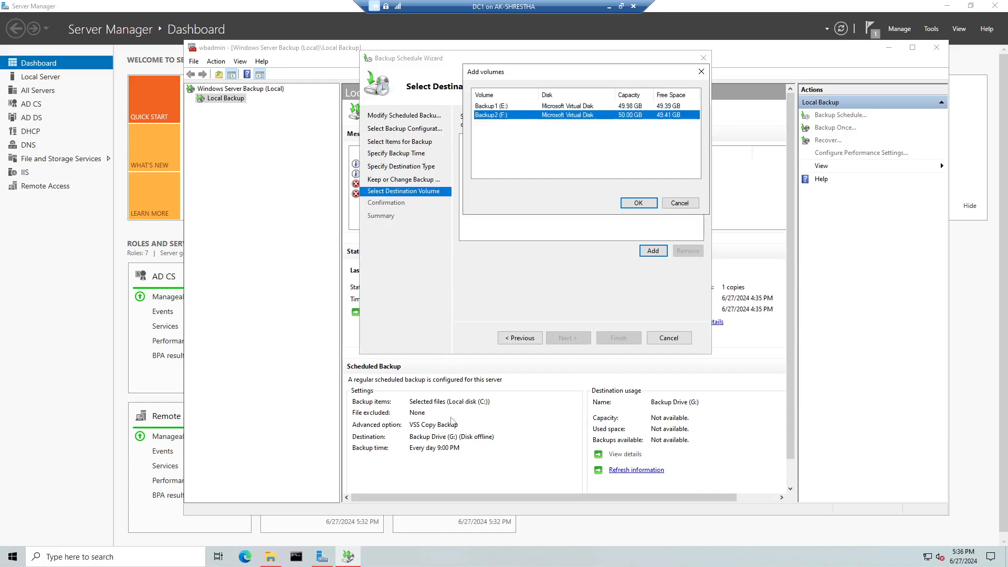
left_click(271, 557)
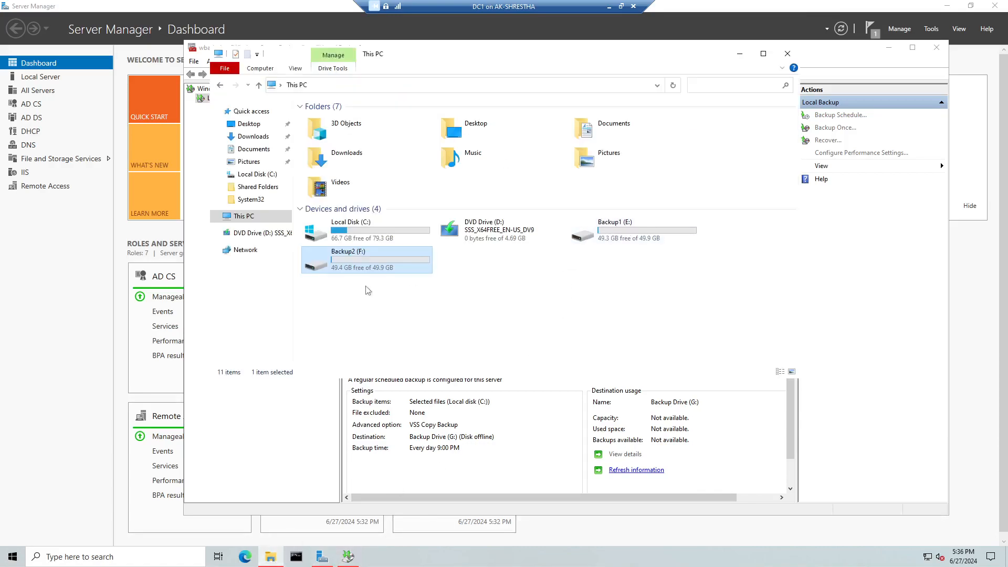
left_click(736, 59)
left_click(497, 107)
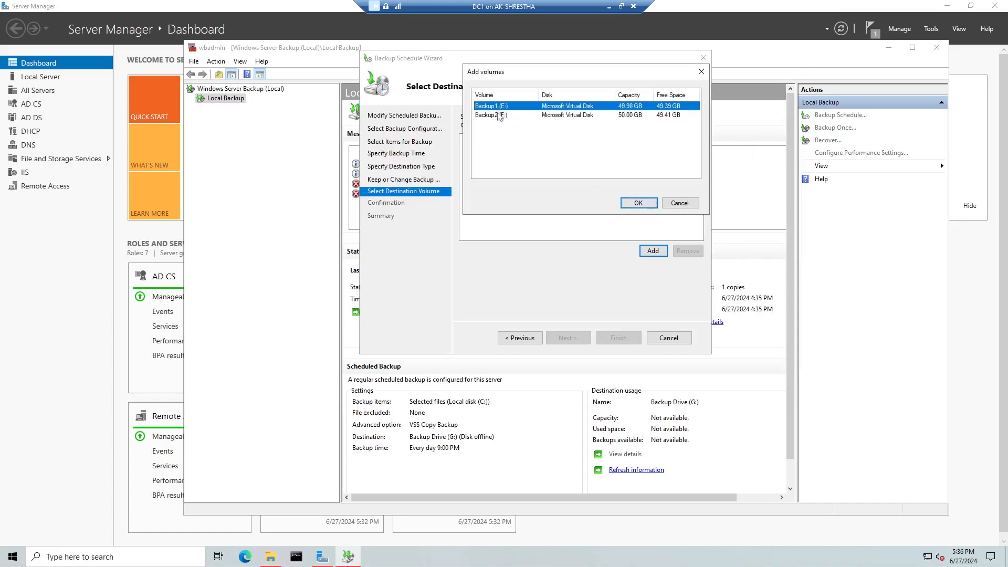
left_click(647, 204)
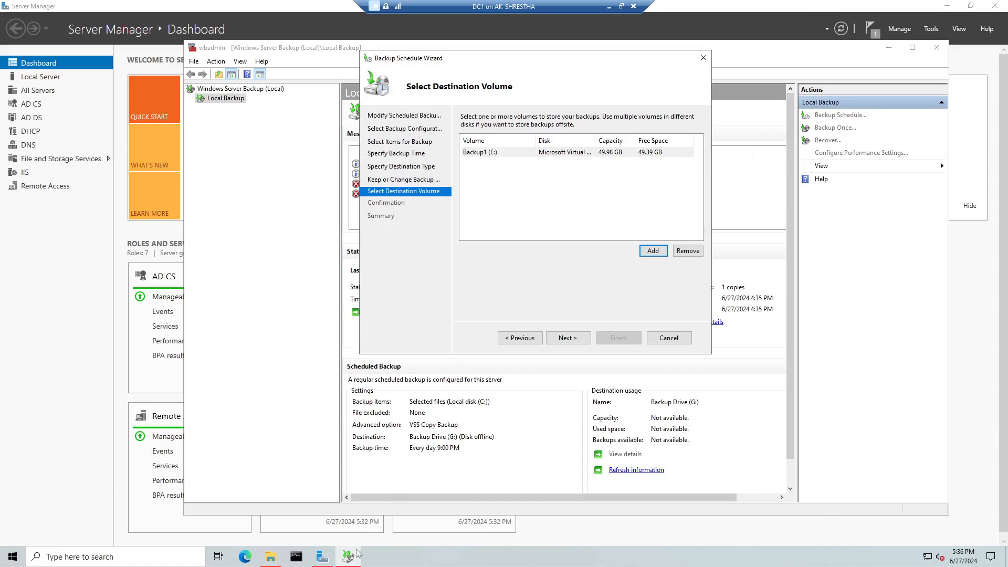
Review the backup destination and backup items on the confirmation page, and finish the modified backup schedule
left_click(568, 338)
left_click(501, 250)
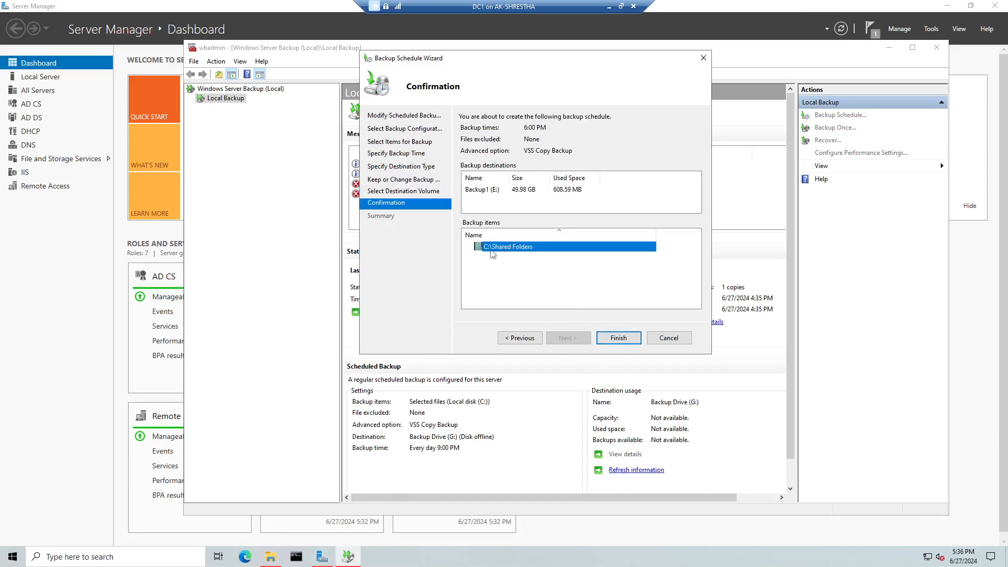
left_click(478, 191)
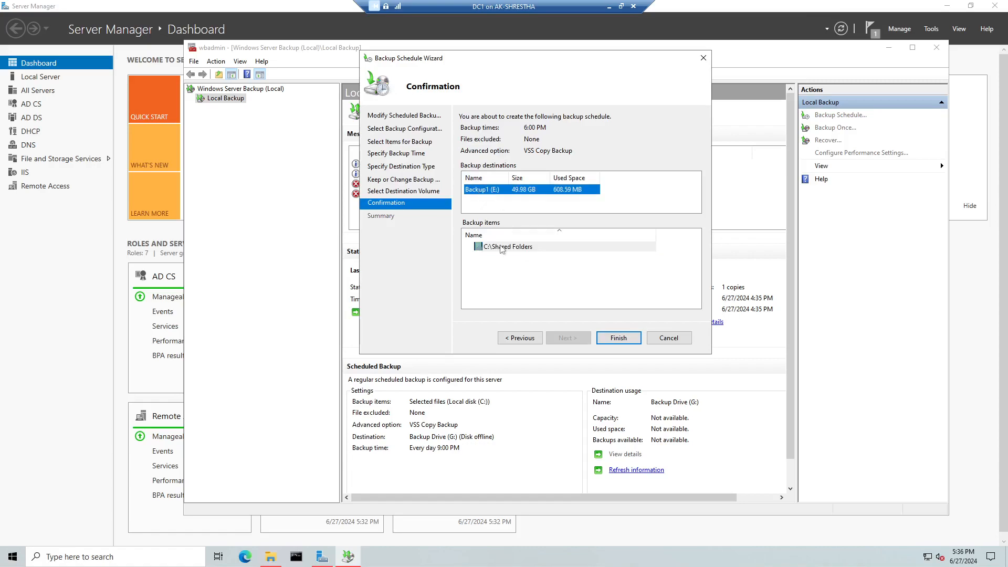
left_click(500, 247)
left_click(619, 338)
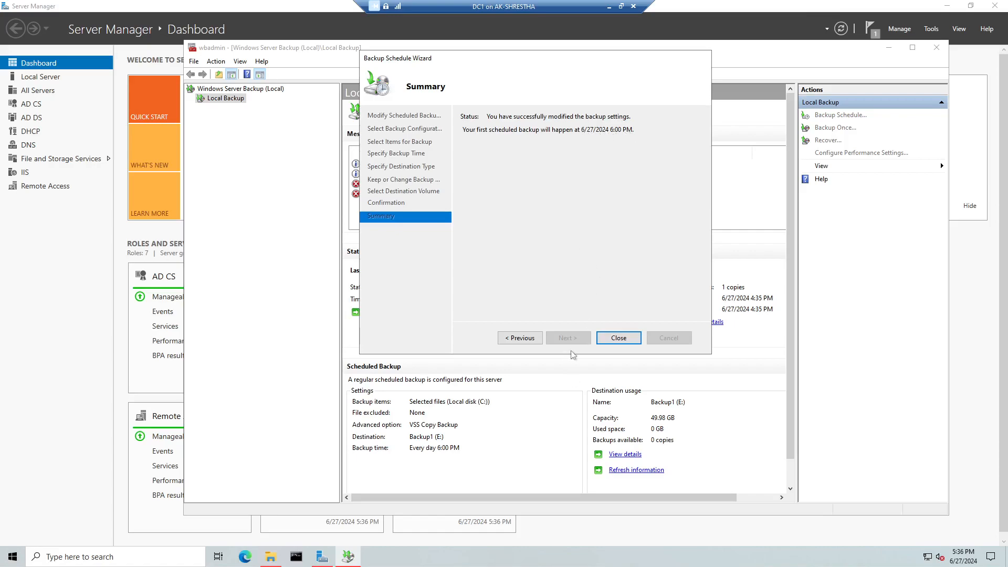
left_click(606, 339)
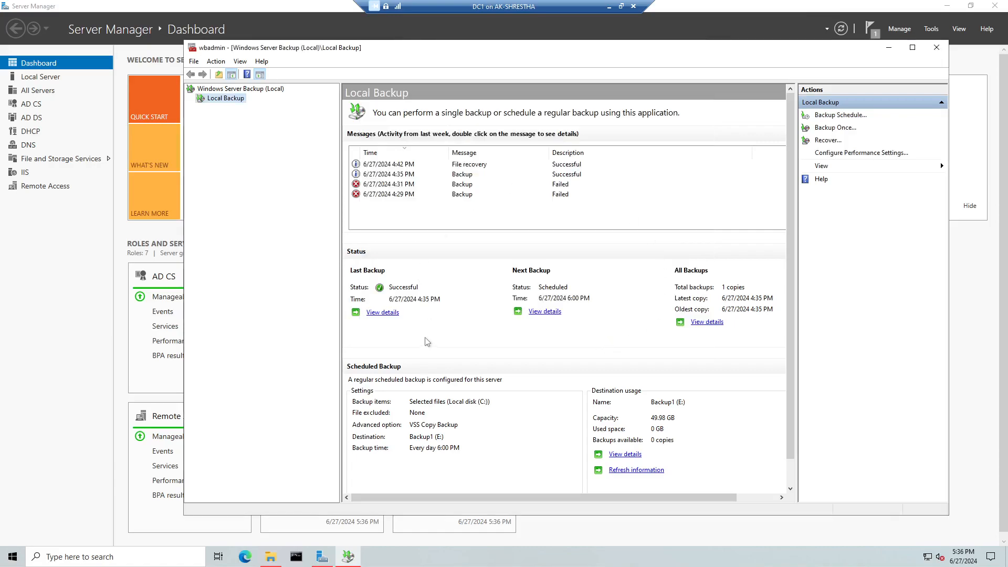
Widen the Local Backup view and inspect the contents of the Backup1 (E:) drive in File Explorer
left_click_drag(344, 228, 289, 226)
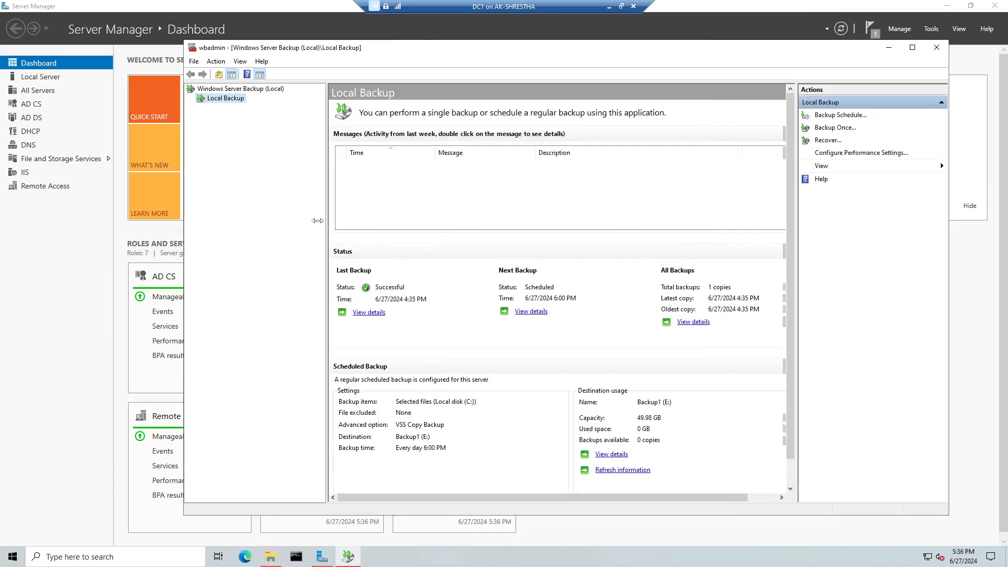
left_click(343, 165)
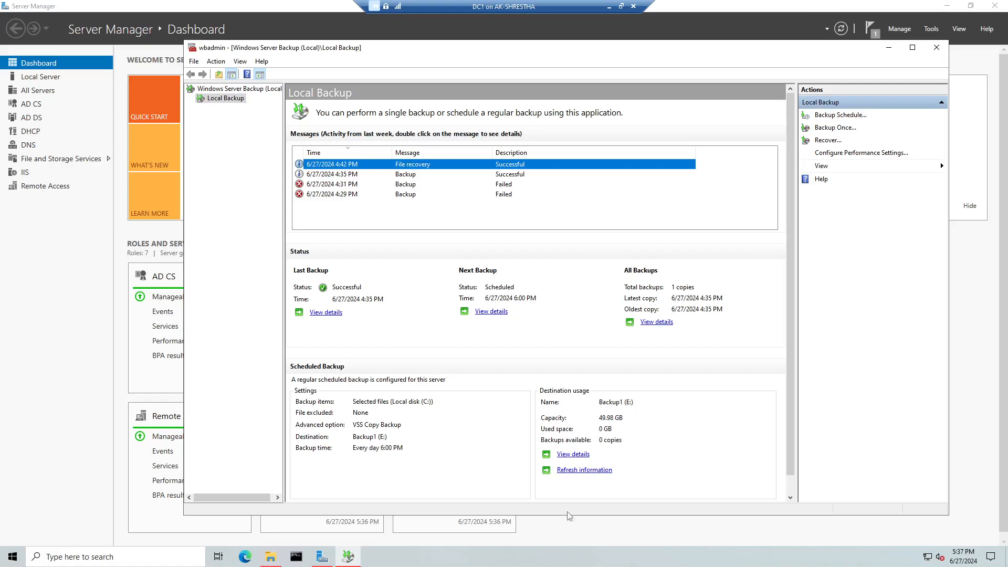
left_click(271, 557)
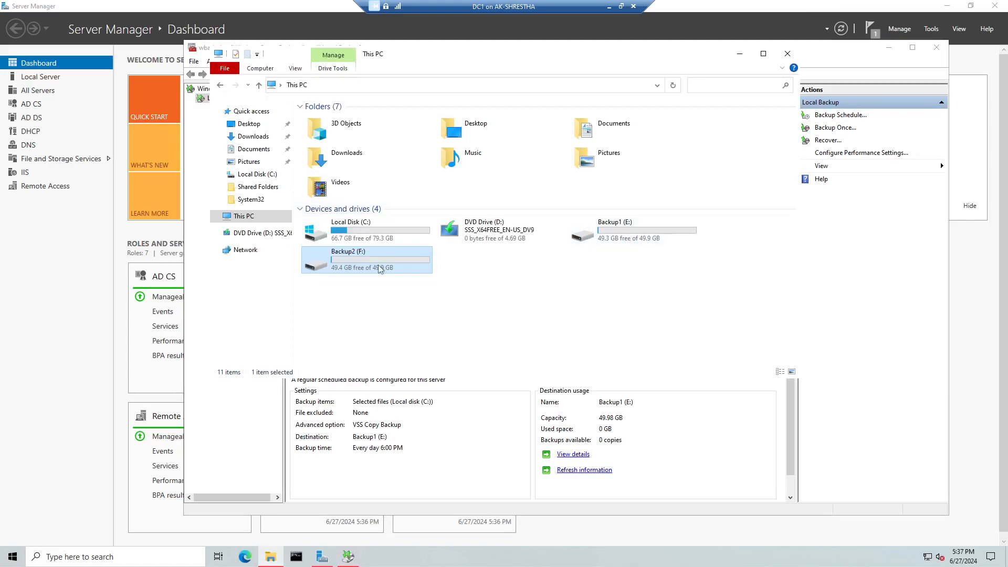
double_click(602, 243)
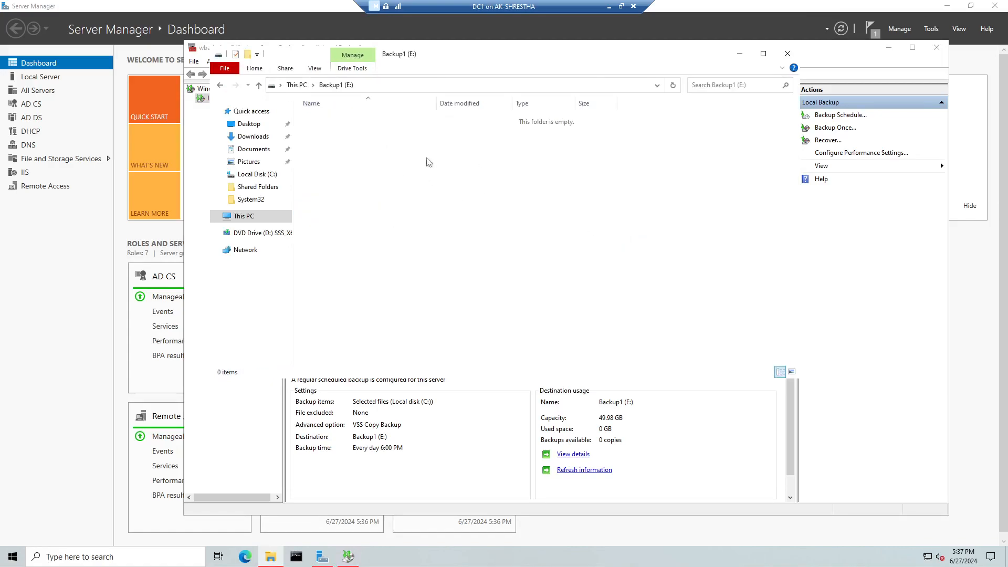
left_click(260, 87)
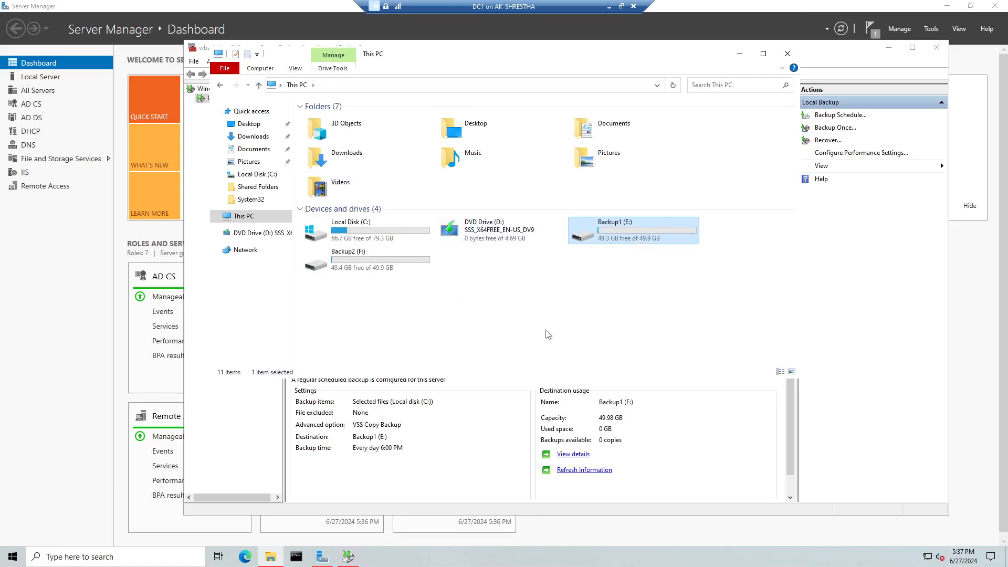
left_click(740, 53)
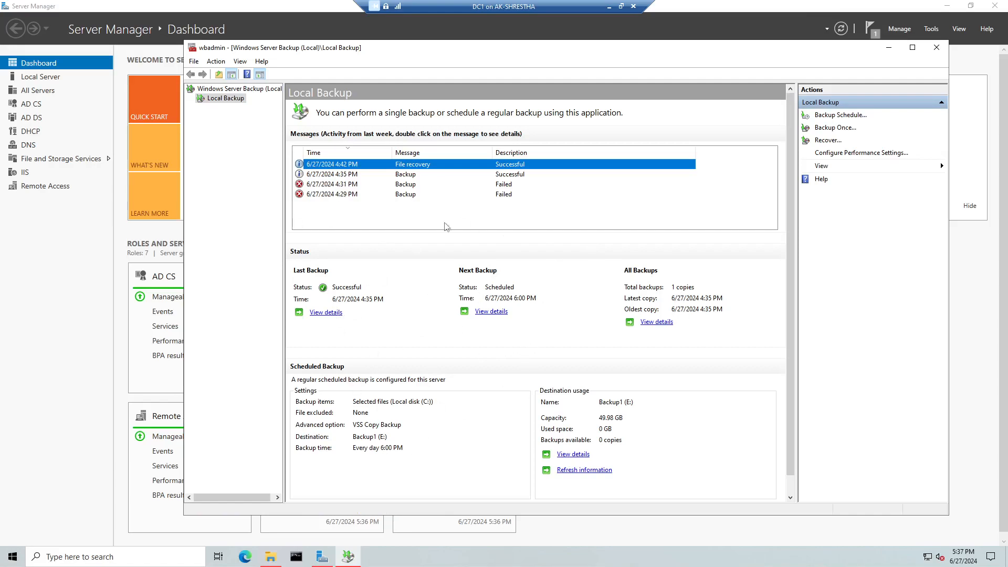
Start a one-time backup using different options and a custom backup configuration
left_click(832, 129)
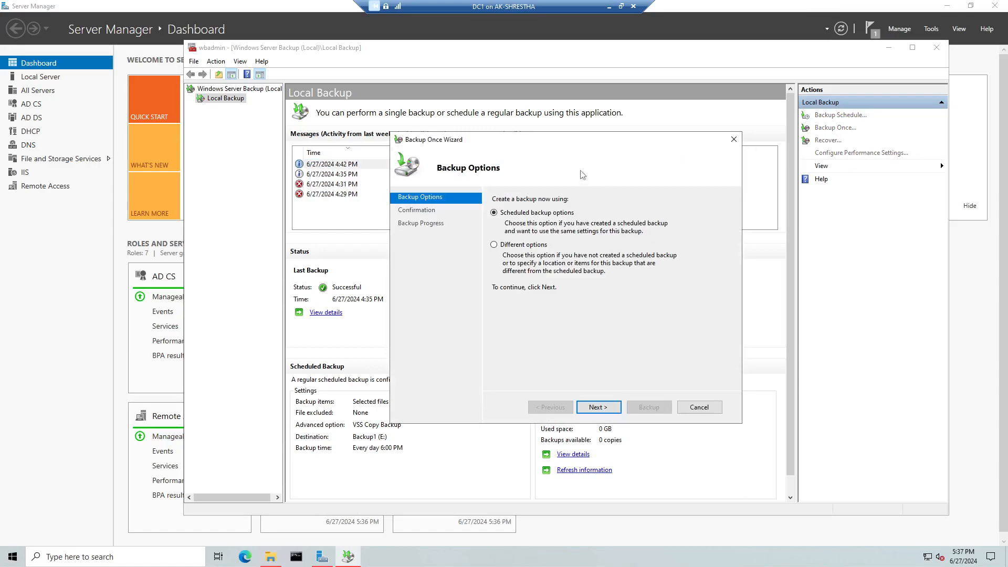
left_click_drag(578, 141, 514, 73)
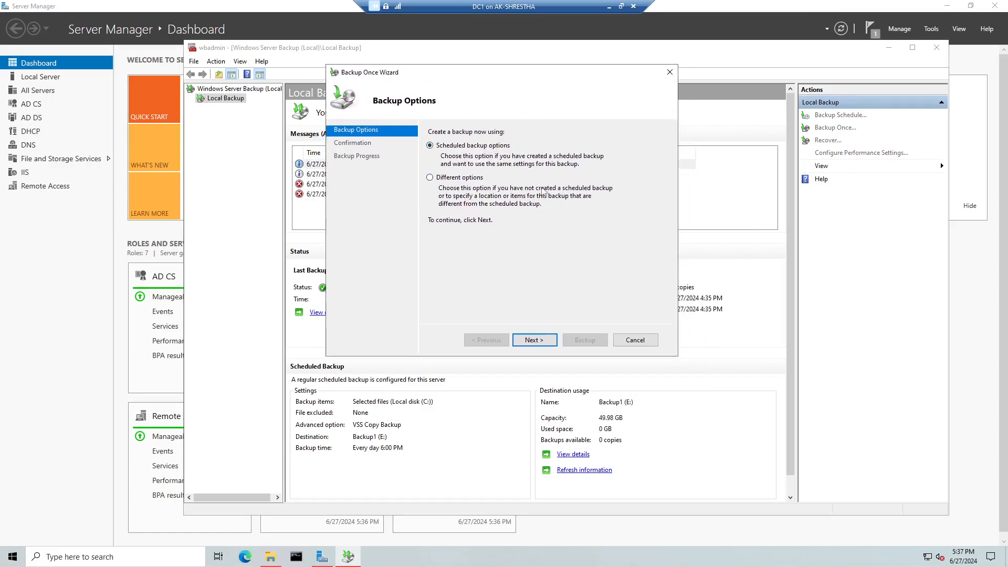
left_click(461, 179)
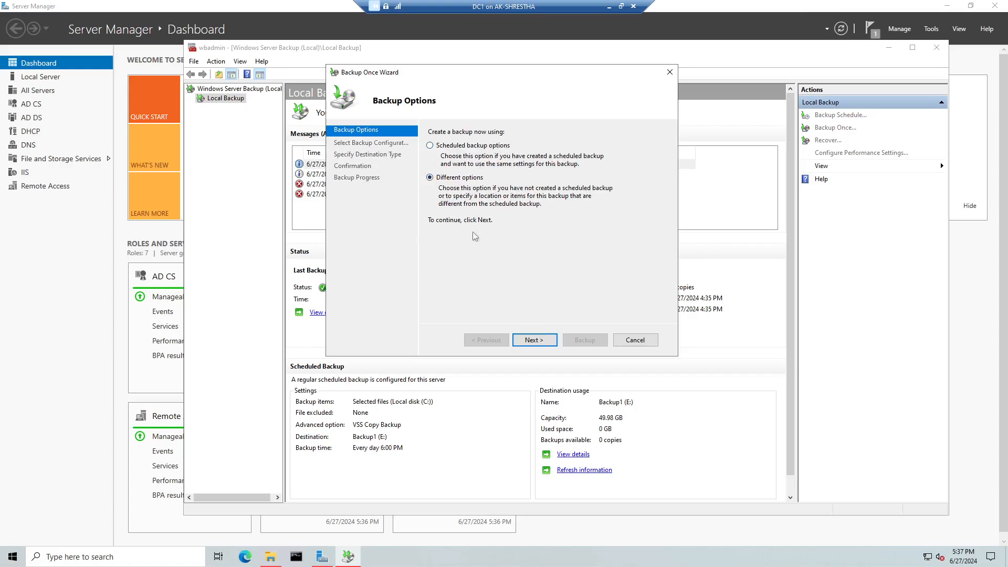
left_click(533, 340)
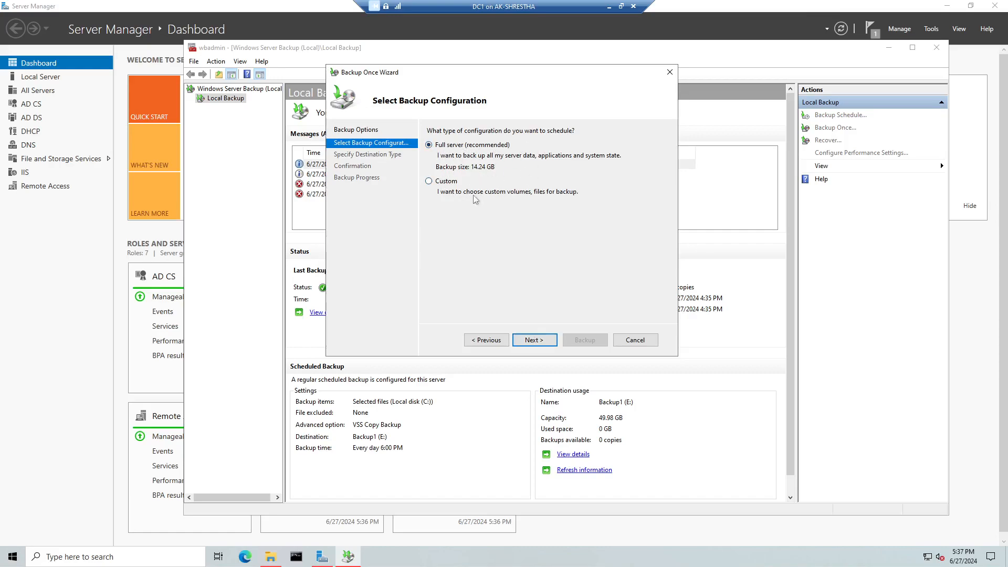
left_click(429, 182)
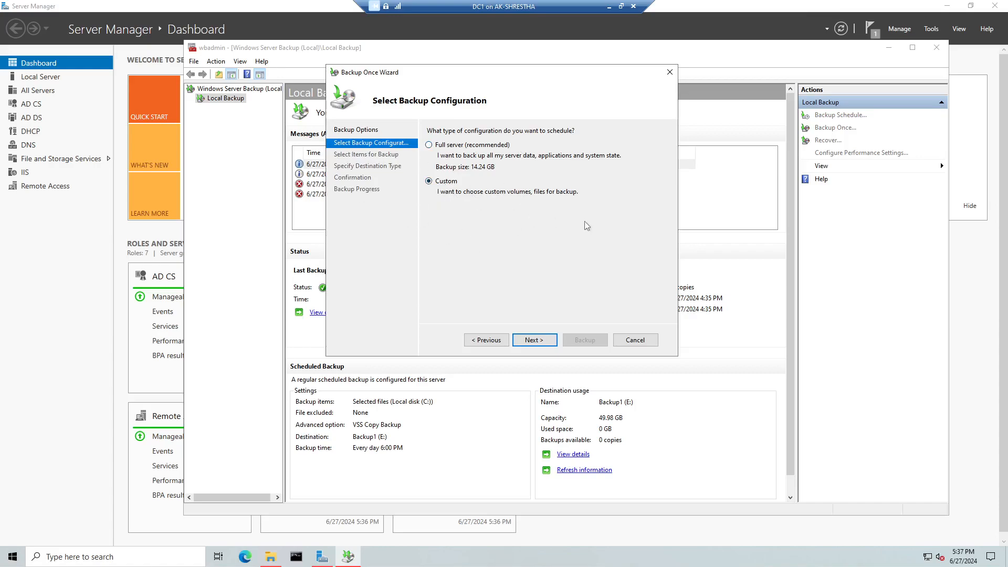
left_click(544, 339)
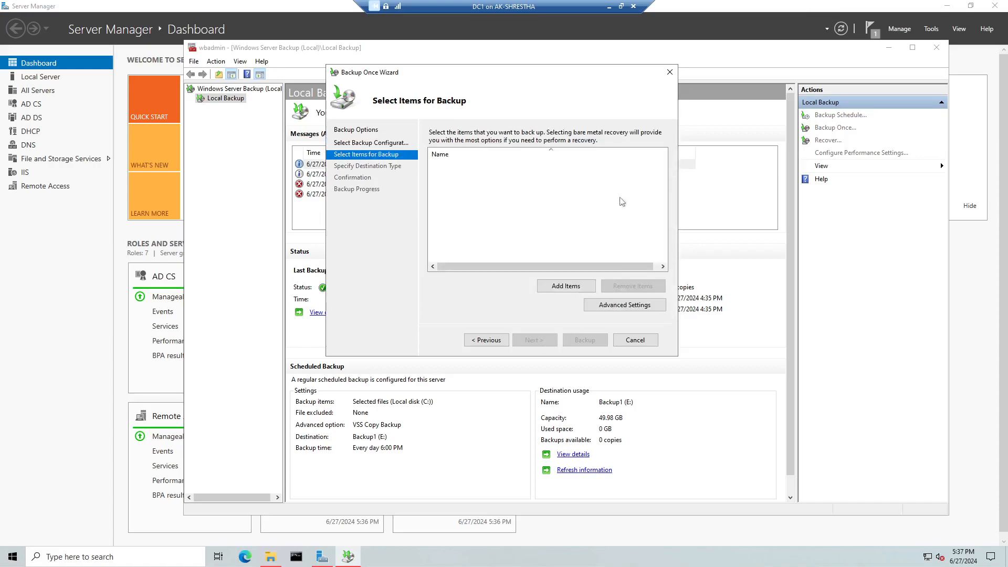
Add the Certs, Public_Data and Shared Folders folders from Local disk (C:) as backup items, and continue to the destination type
left_click(565, 288)
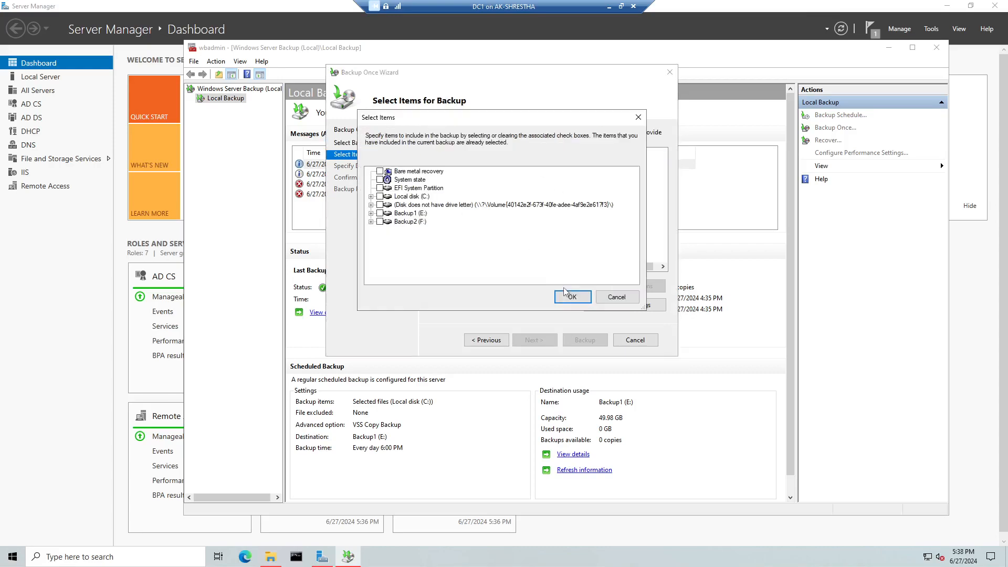
left_click(371, 196)
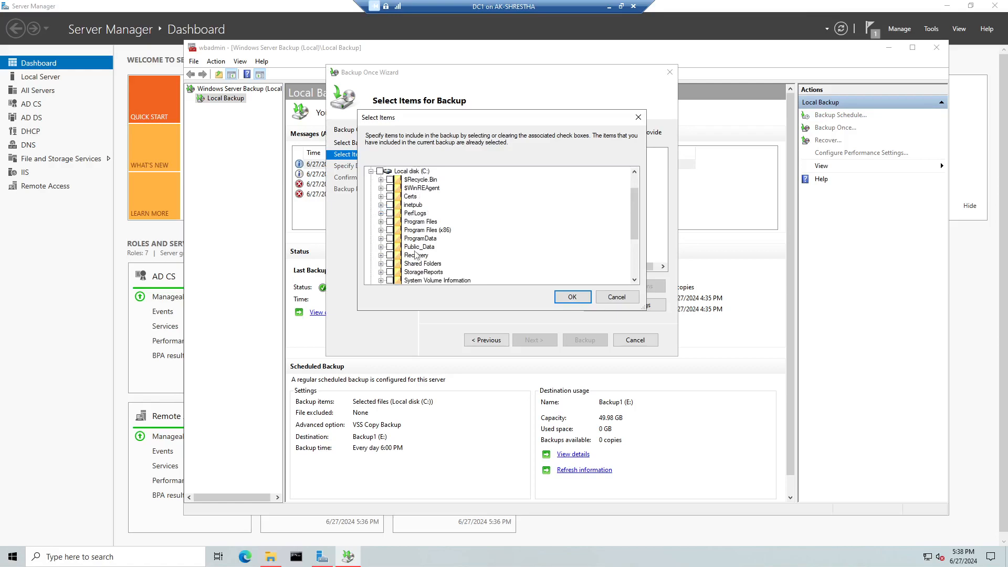
left_click(390, 265)
left_click_drag(634, 229, 634, 243)
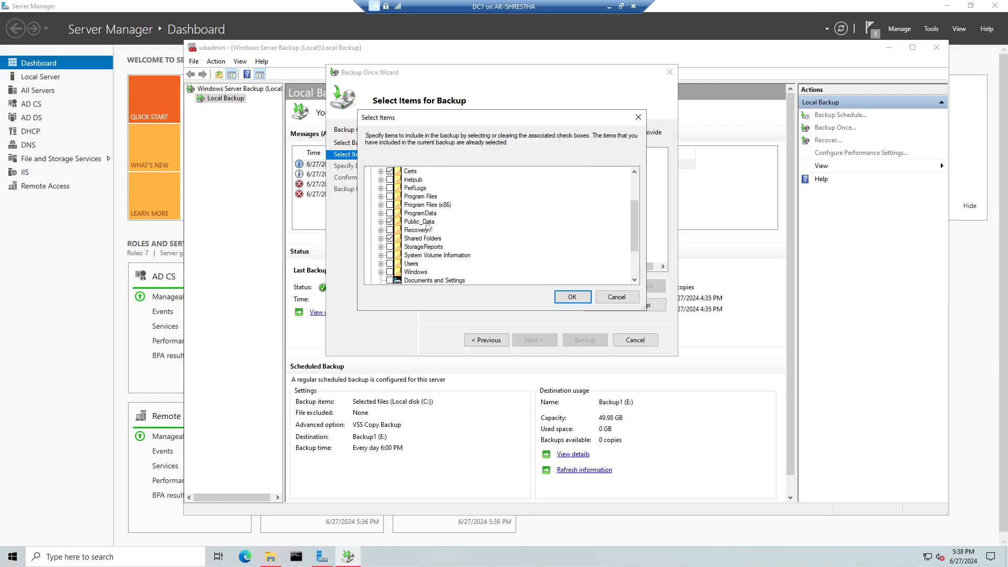
left_click(573, 297)
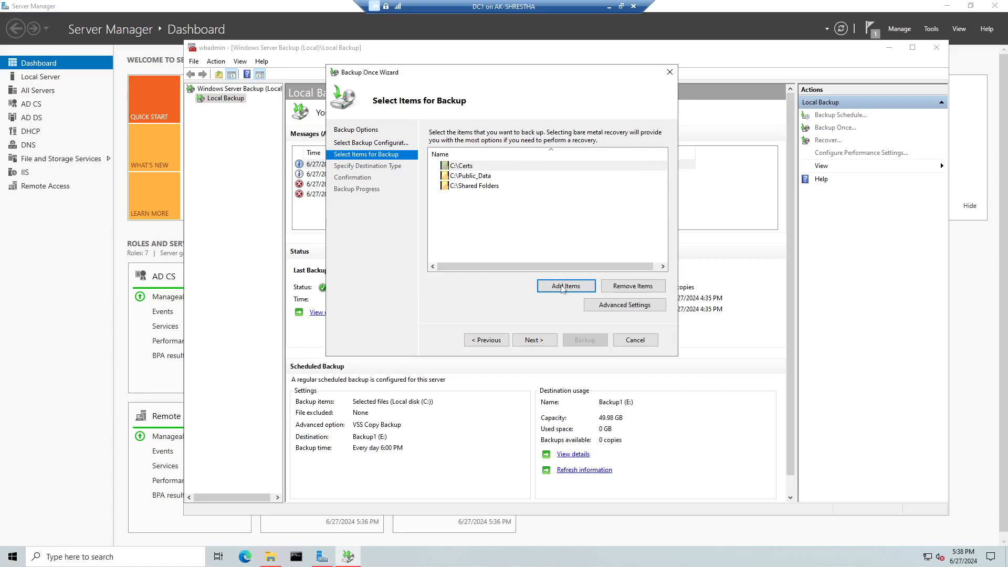
left_click(533, 340)
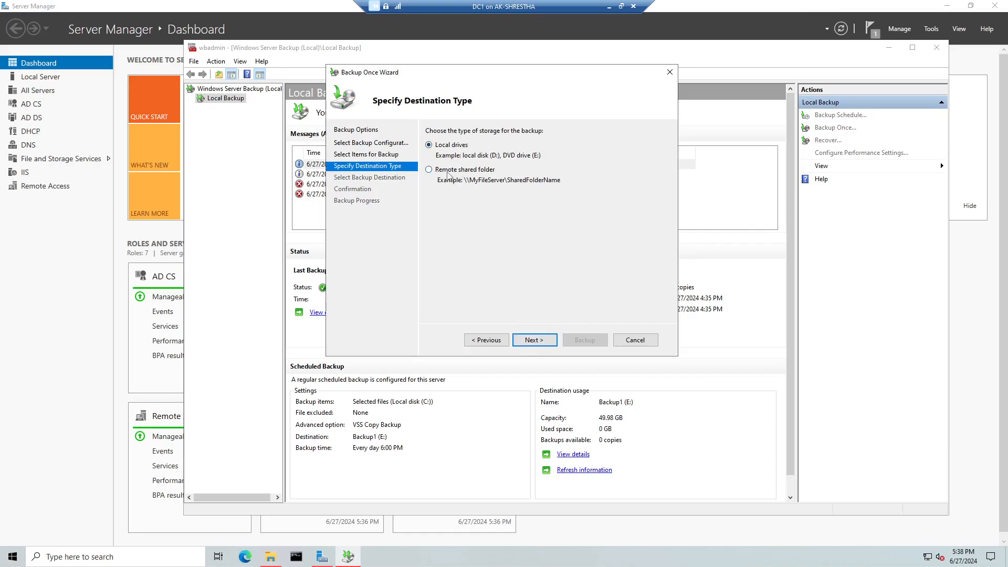
Keep local drives as the storage type and set the backup destination to Backup2 (F:)
left_click(447, 172)
left_click(442, 147)
left_click(534, 340)
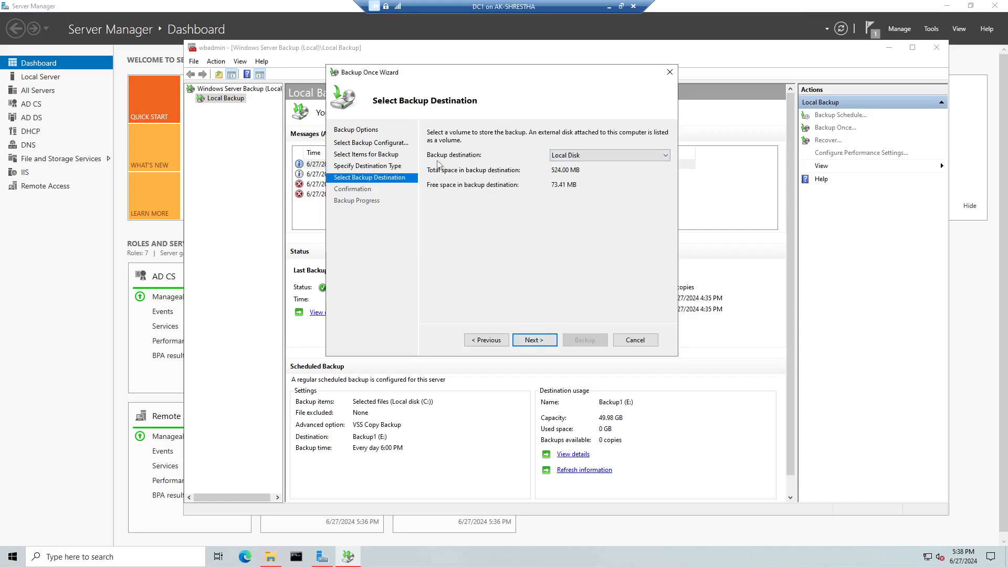
left_click(619, 156)
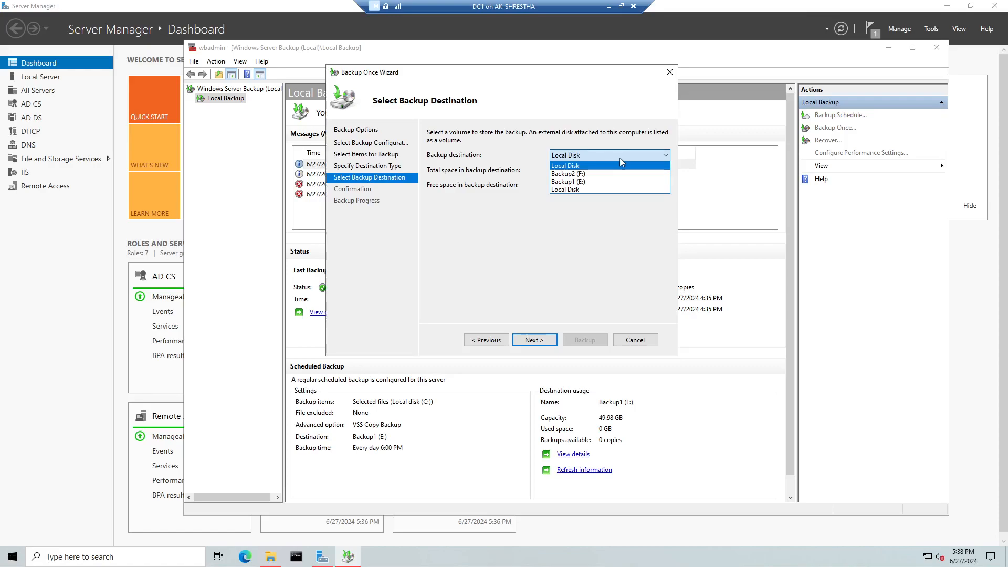
left_click(585, 173)
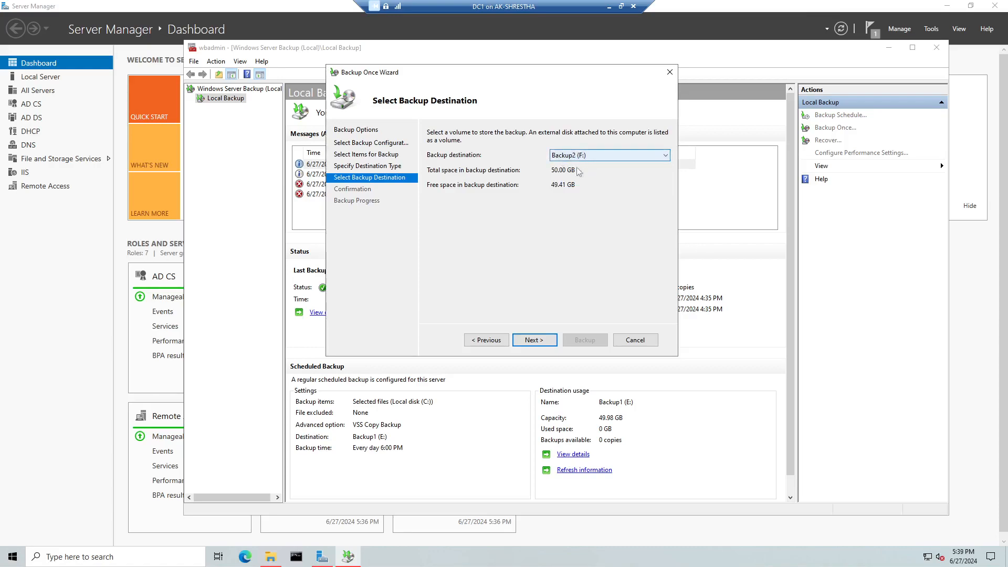
left_click(537, 340)
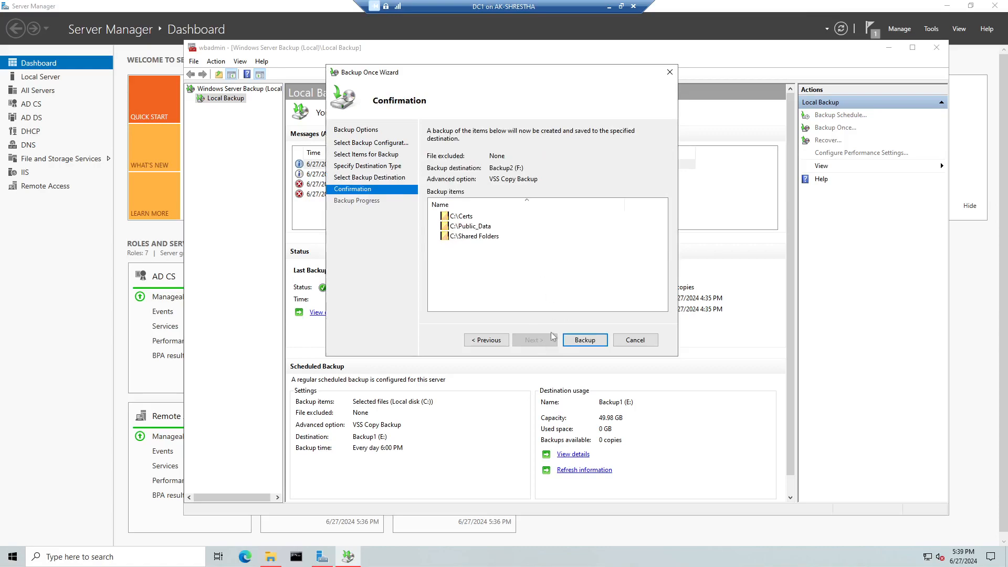
Run the one-time backup and close the wizard after checking the Local disk (C:) item's progress
left_click(584, 340)
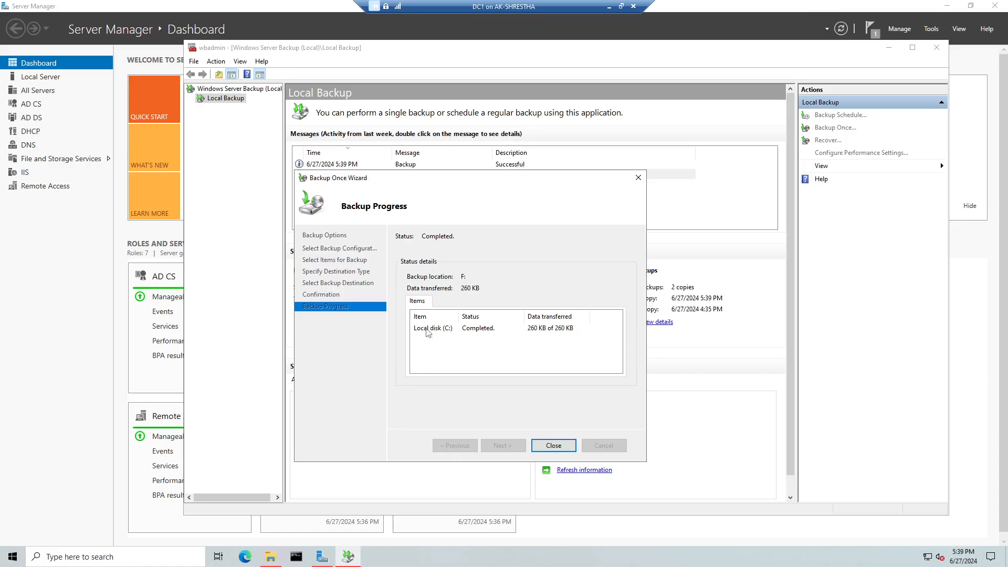
left_click(489, 331)
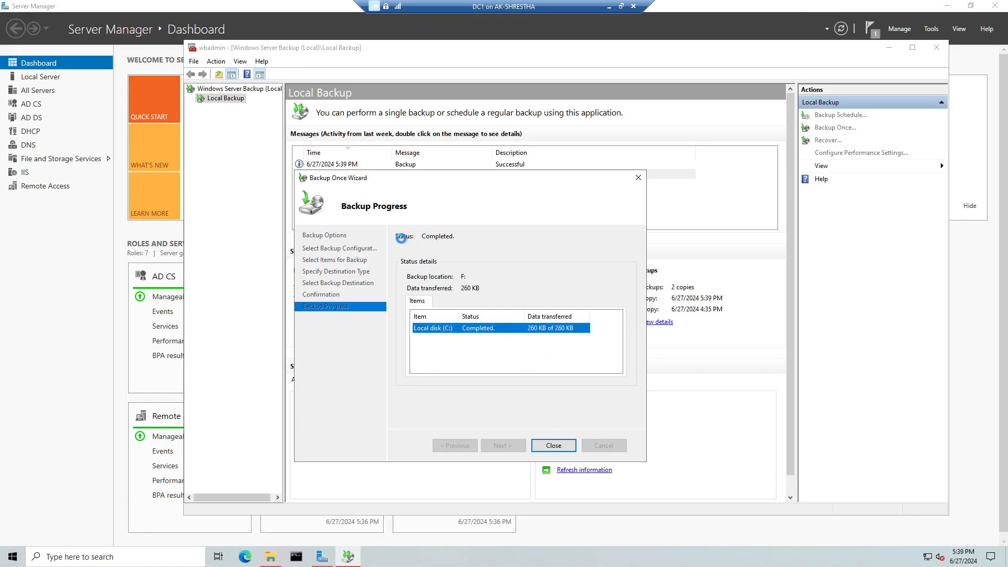
left_click(554, 446)
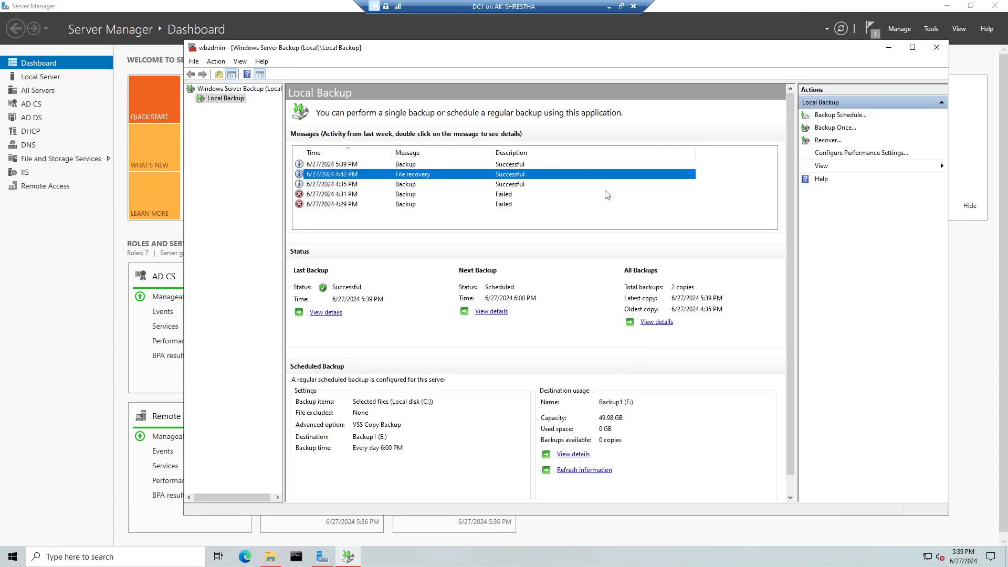
Inspect the WindowsImageBackup folder on Backup2 (F:), including the contents of DC1's dated backup folder, and return to Windows Server Backup
left_click(506, 166)
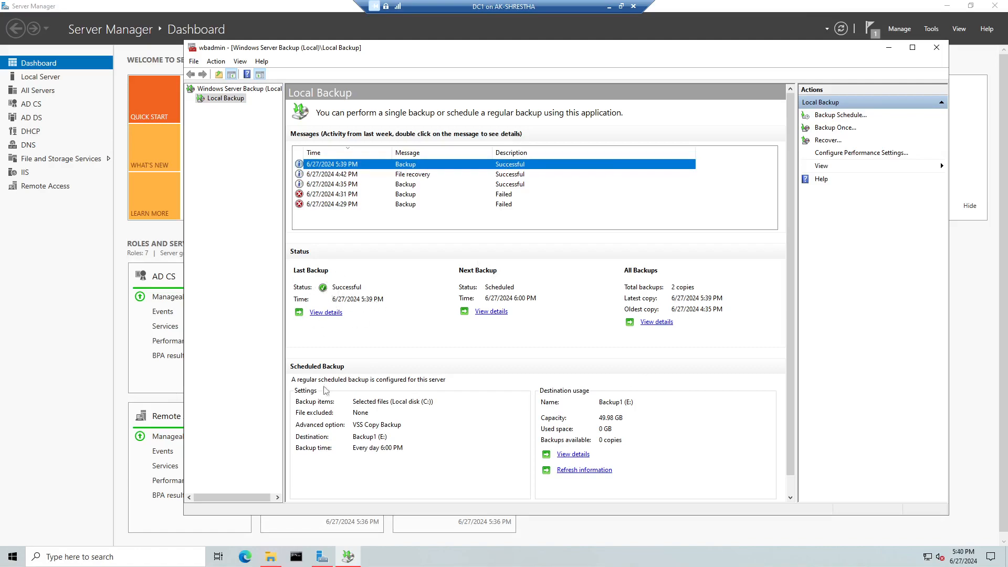
left_click(270, 557)
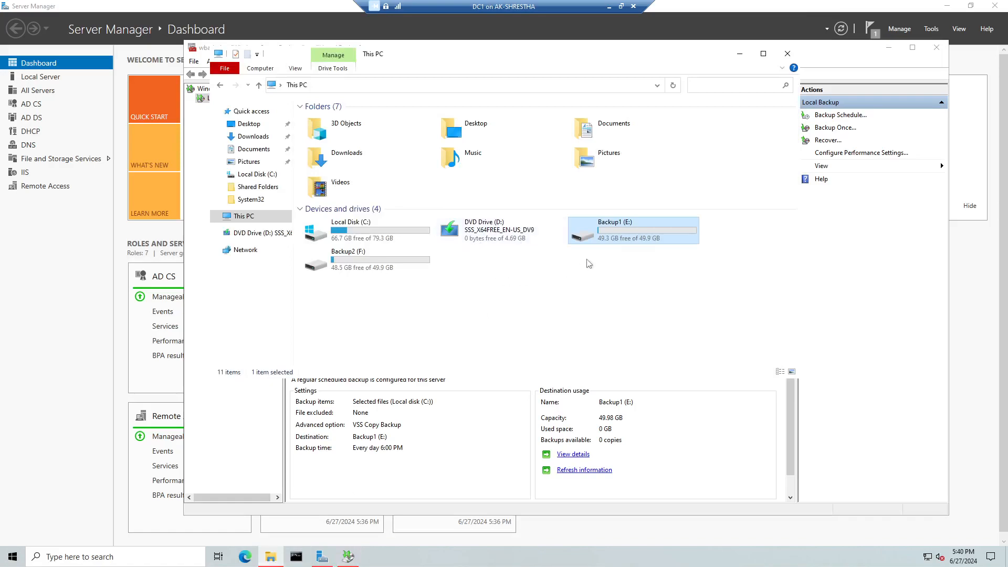
double_click(361, 266)
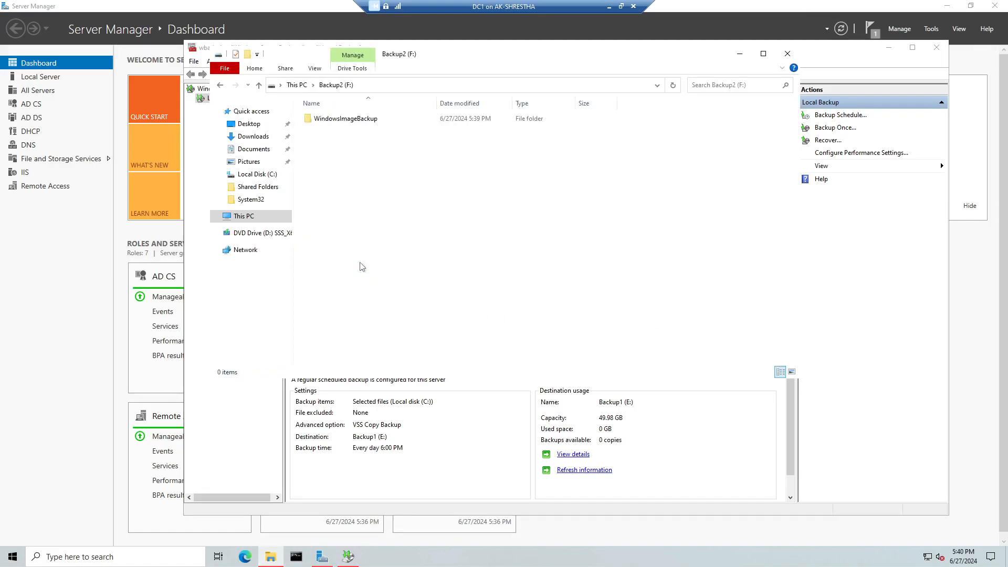
double_click(360, 124)
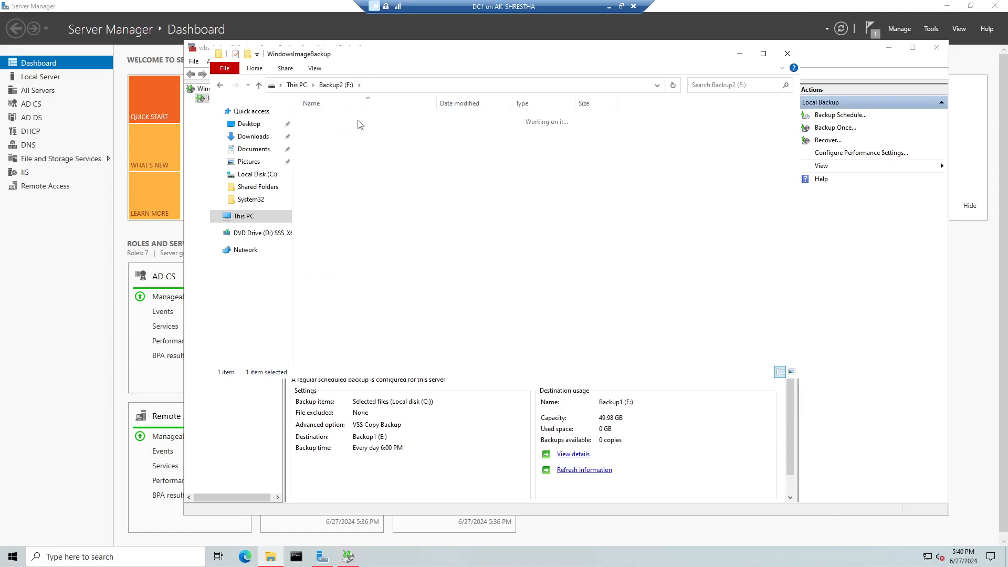
double_click(340, 123)
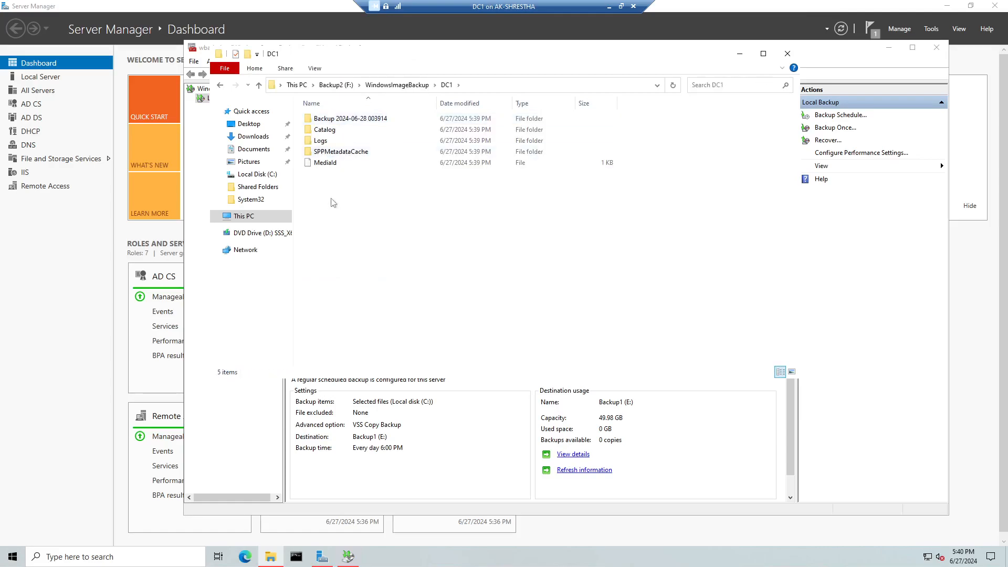
left_click(366, 121)
double_click(366, 121)
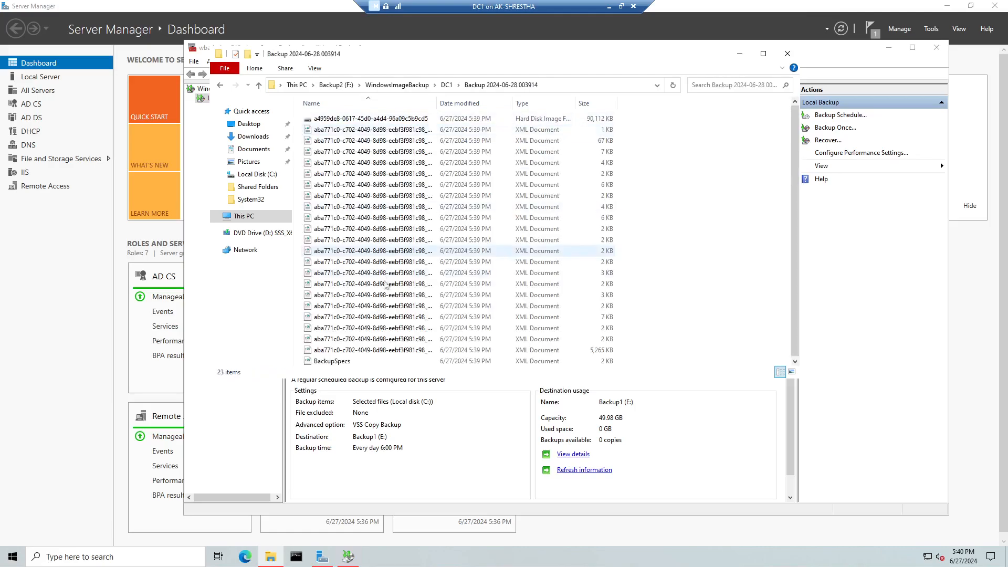
left_click(258, 85)
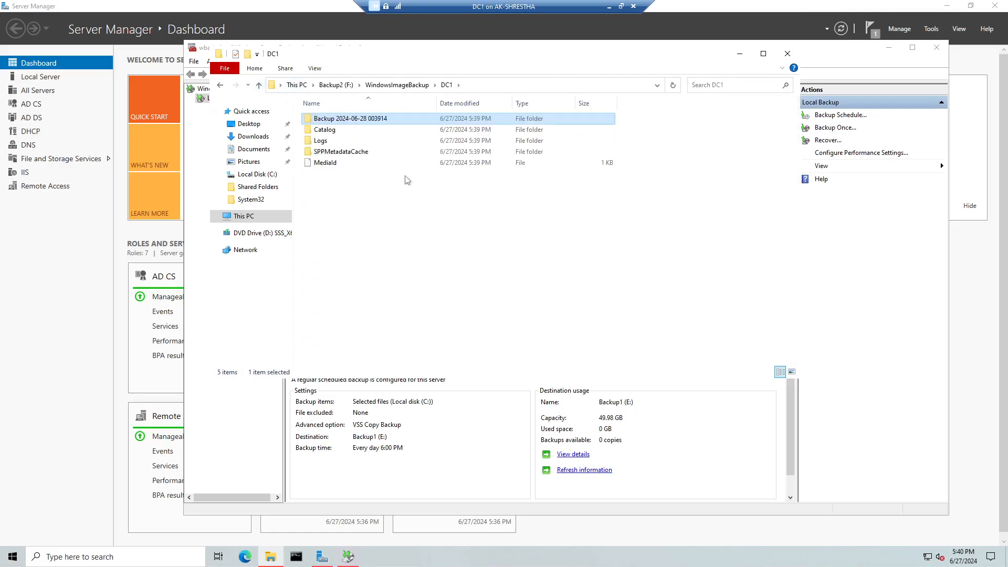
left_click(258, 85)
left_click(259, 86)
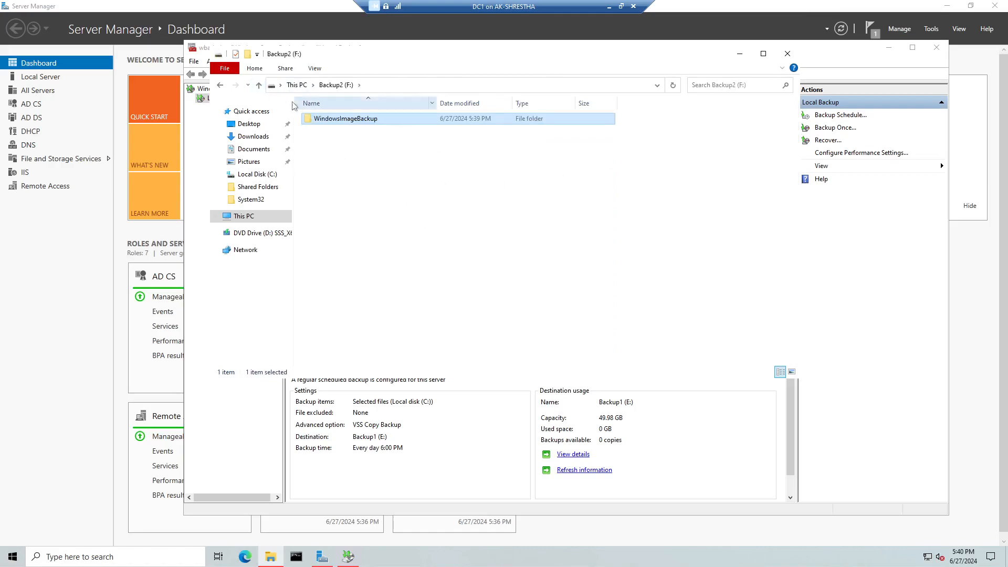
left_click(739, 53)
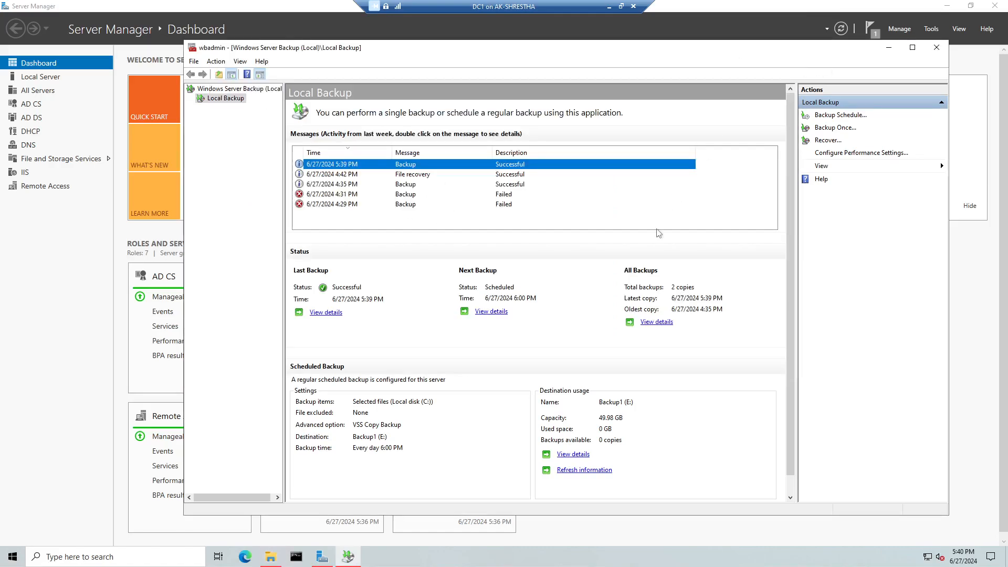
Move the Certs, Public_Data and Shared Folders folders from Local Disk (C:) to Backup1 (E:)
left_click(270, 557)
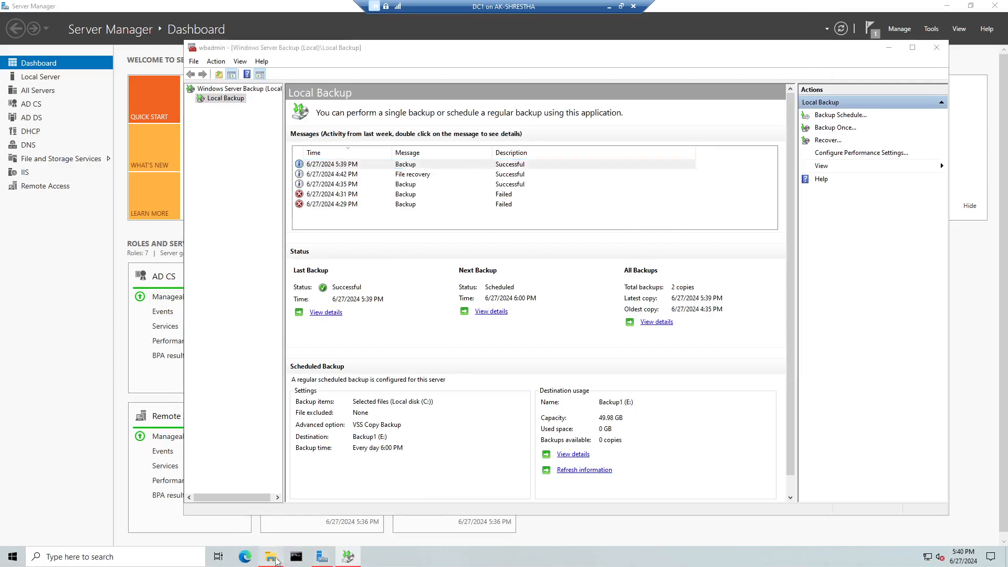
left_click(265, 215)
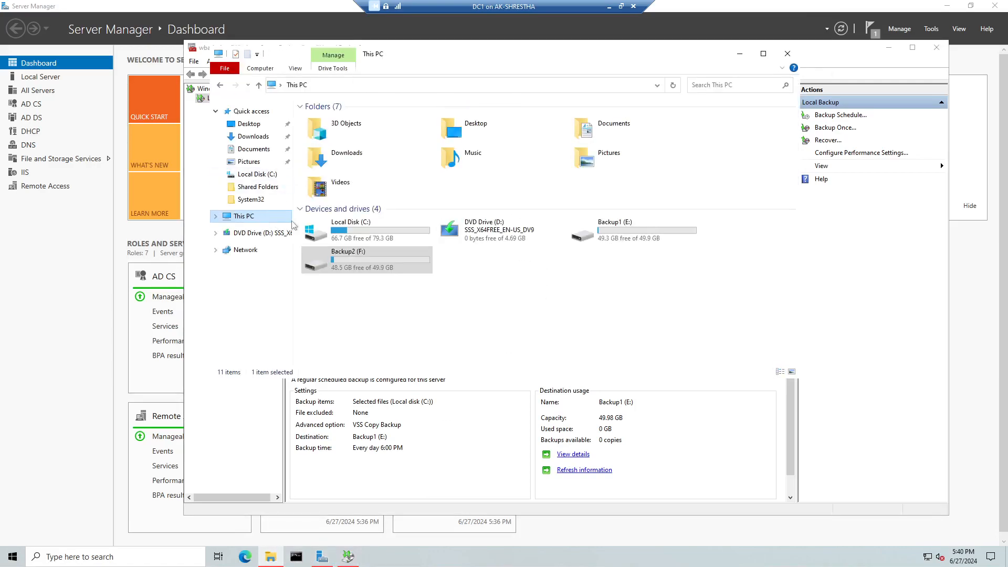
left_click(384, 231)
double_click(384, 231)
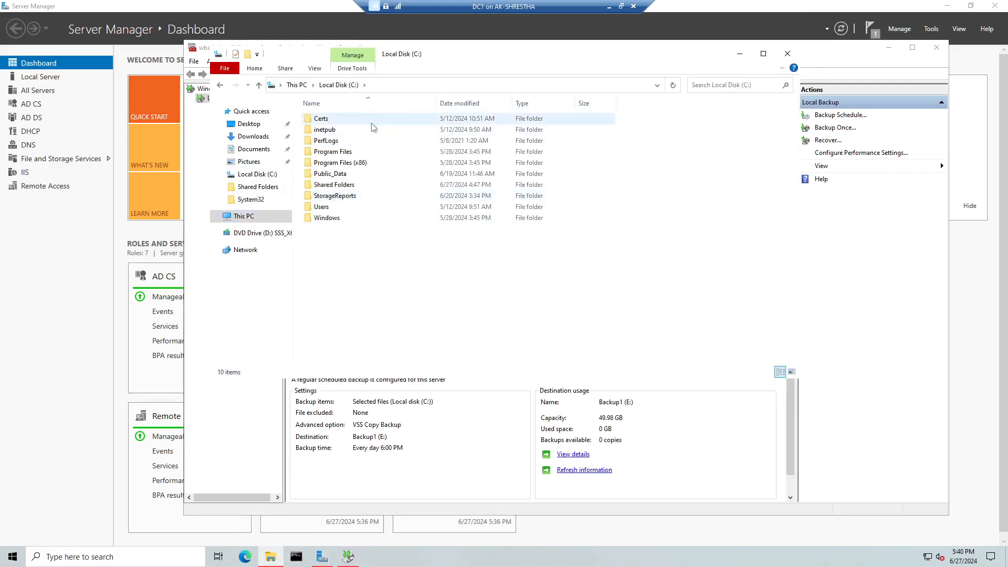
left_click(336, 119)
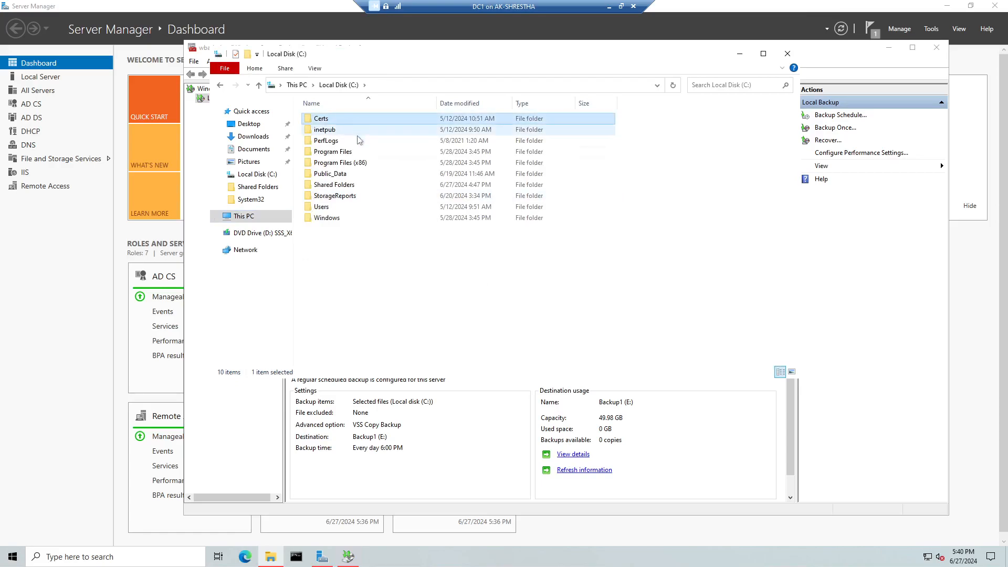
left_click(335, 188, "ctrl")
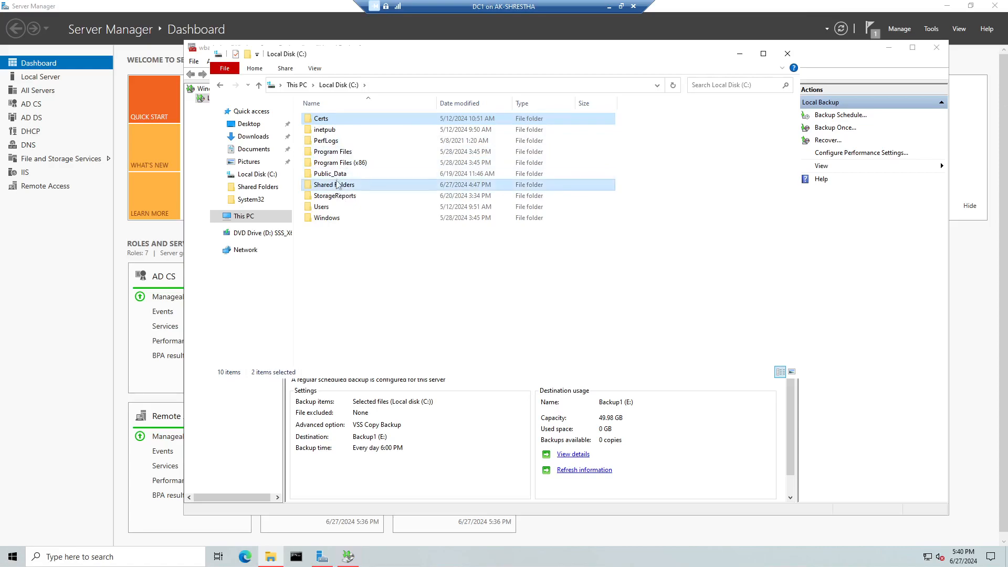
left_click(338, 175, "ctrl")
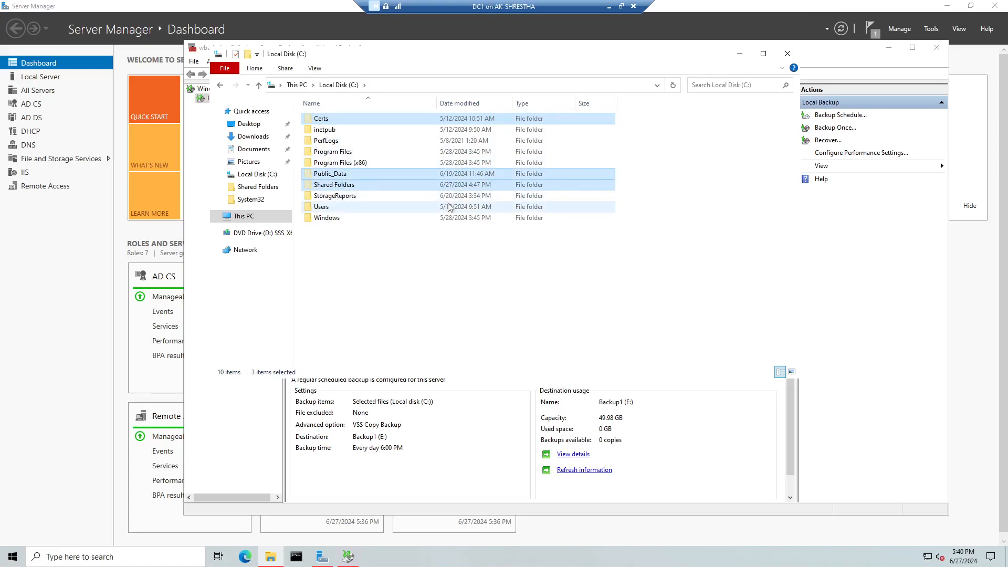
left_click(242, 217)
double_click(632, 243)
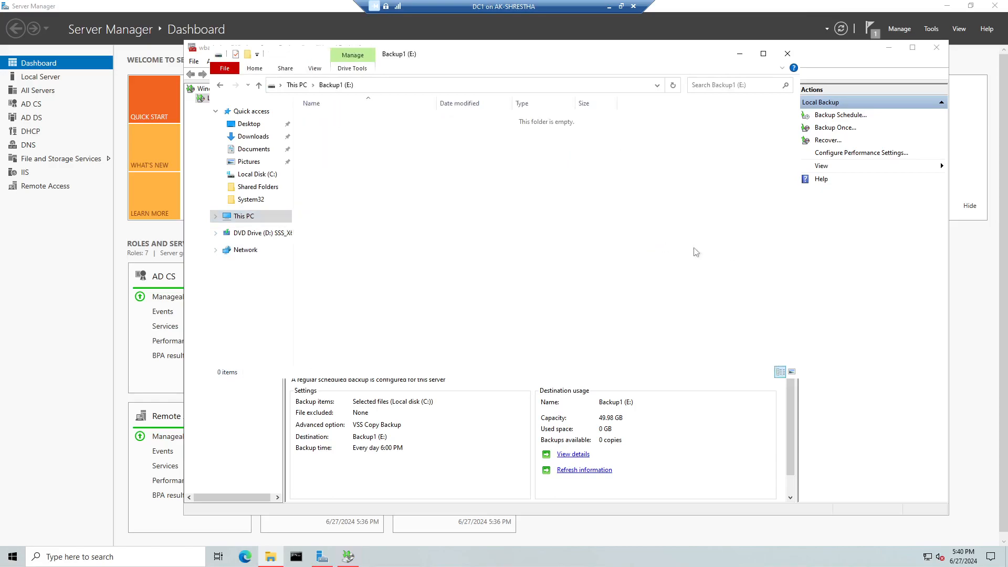
right_click(549, 185)
left_click(598, 258)
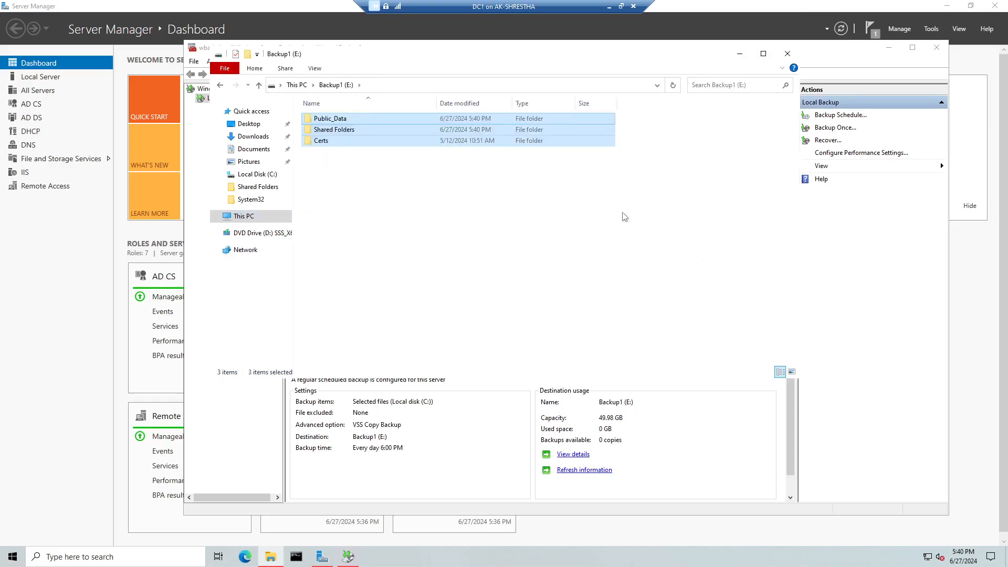
Check the folders on Backup2 (F:), Local Disk (C:) and Backup1 (E:), and return to Windows Server Backup
left_click(259, 85)
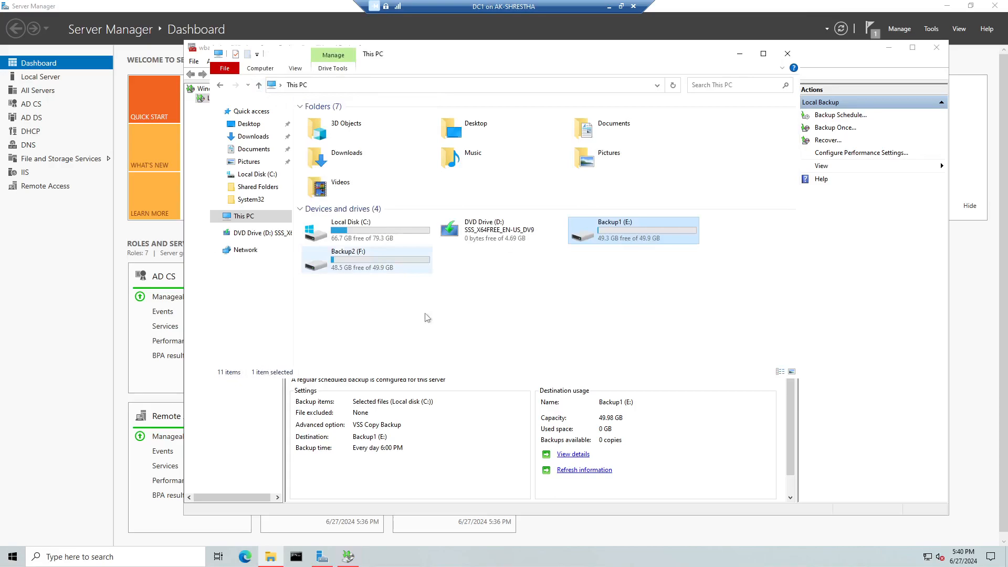
double_click(362, 265)
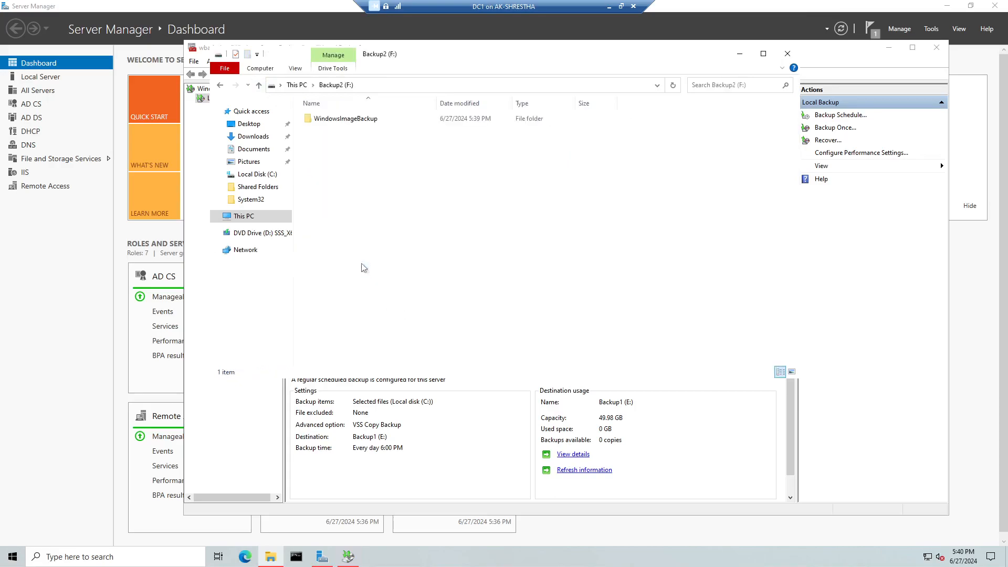
left_click(259, 85)
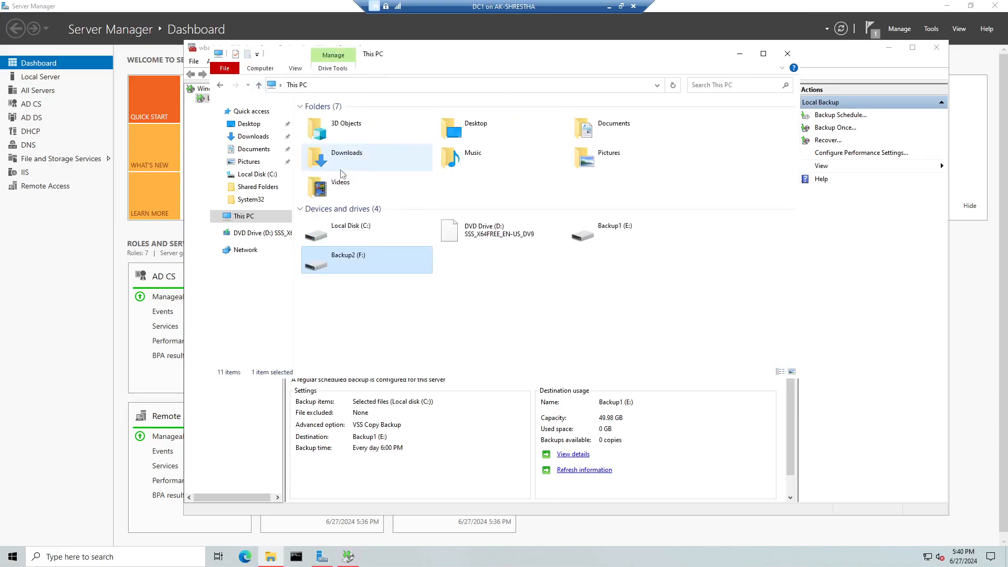
double_click(372, 235)
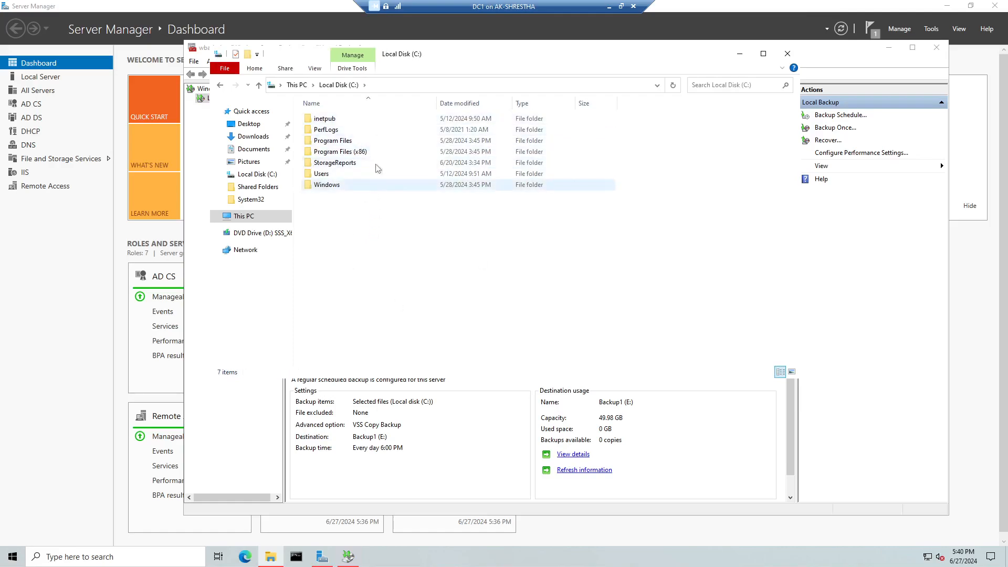
left_click(259, 85)
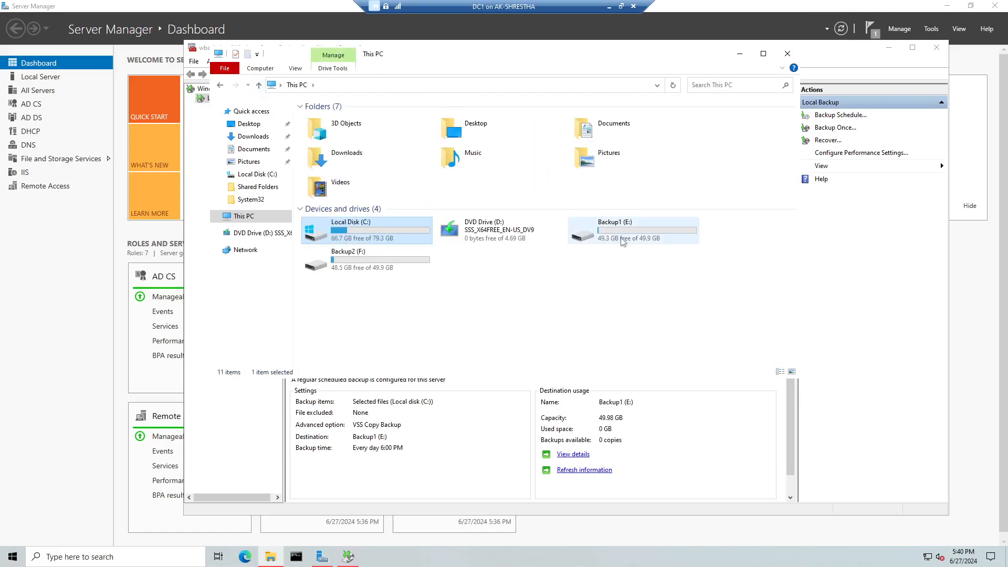
double_click(598, 229)
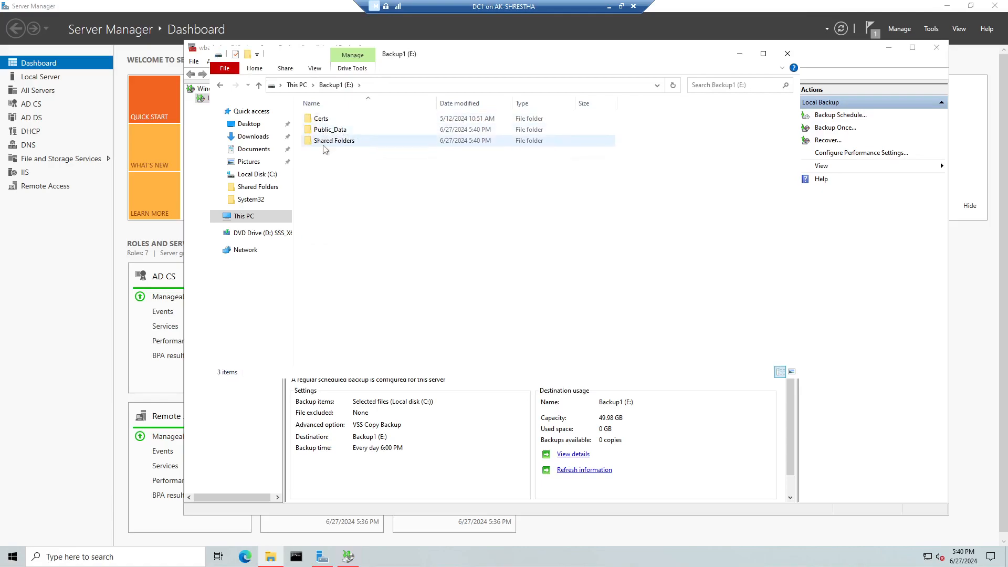
left_click(259, 85)
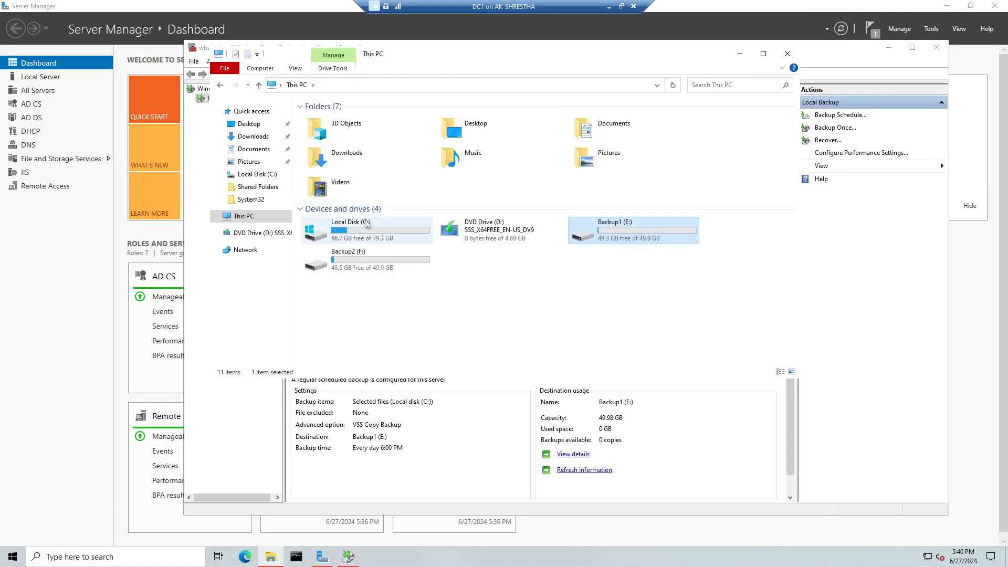
left_click(367, 234)
double_click(366, 234)
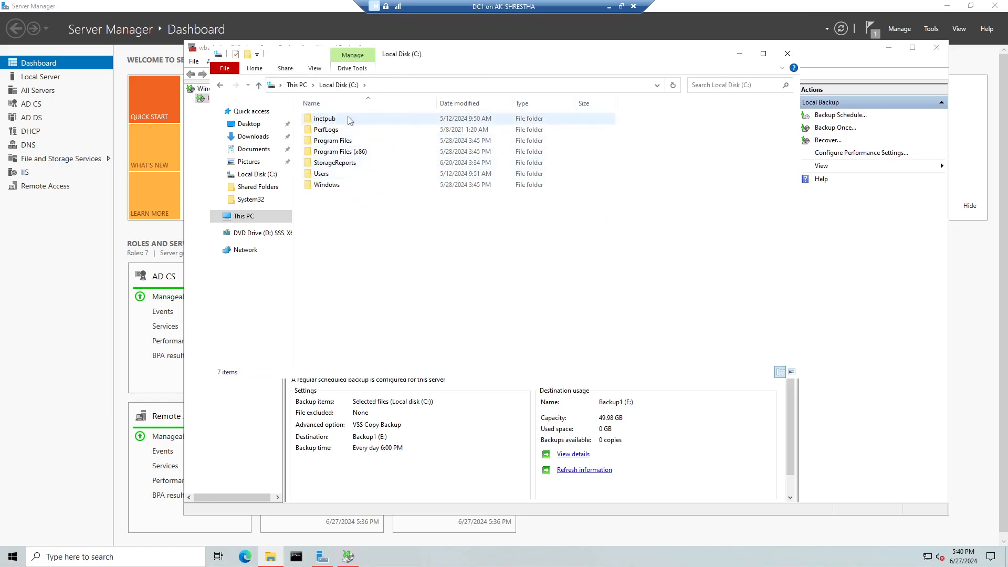
left_click(740, 57)
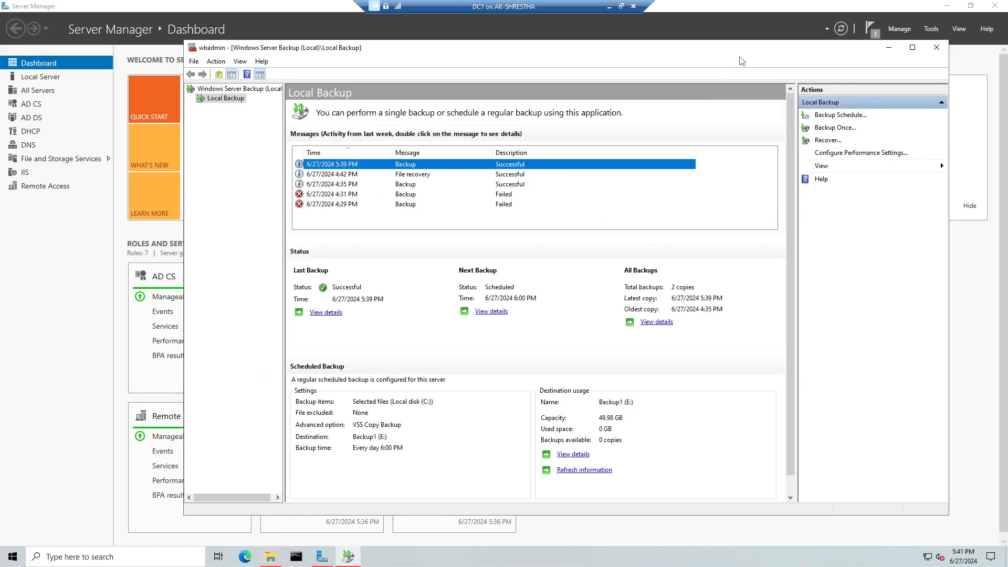
Start a files and folders recovery from this server (DC1) using the 6/27/2024 5:39 PM backup
left_click(829, 146)
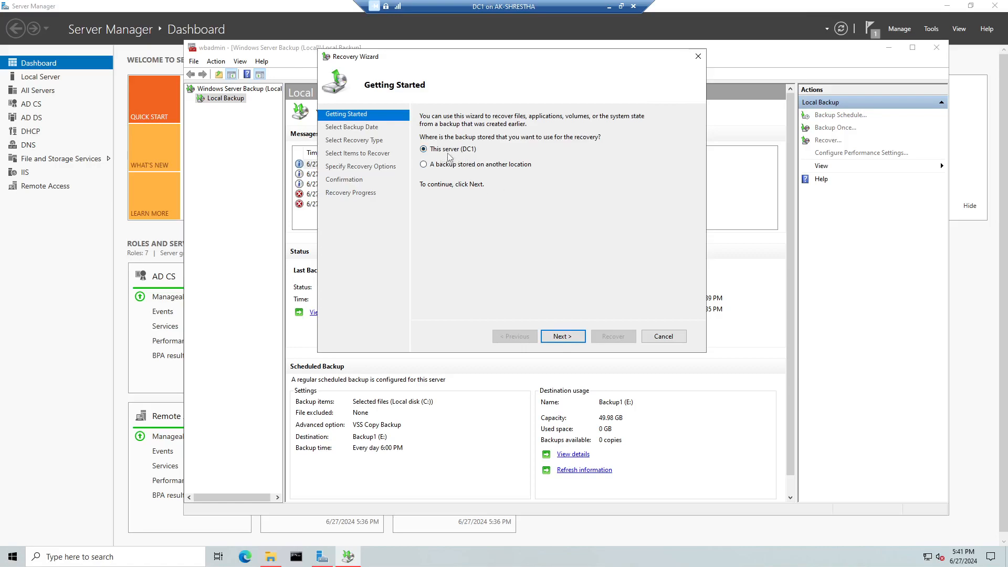
left_click(575, 337)
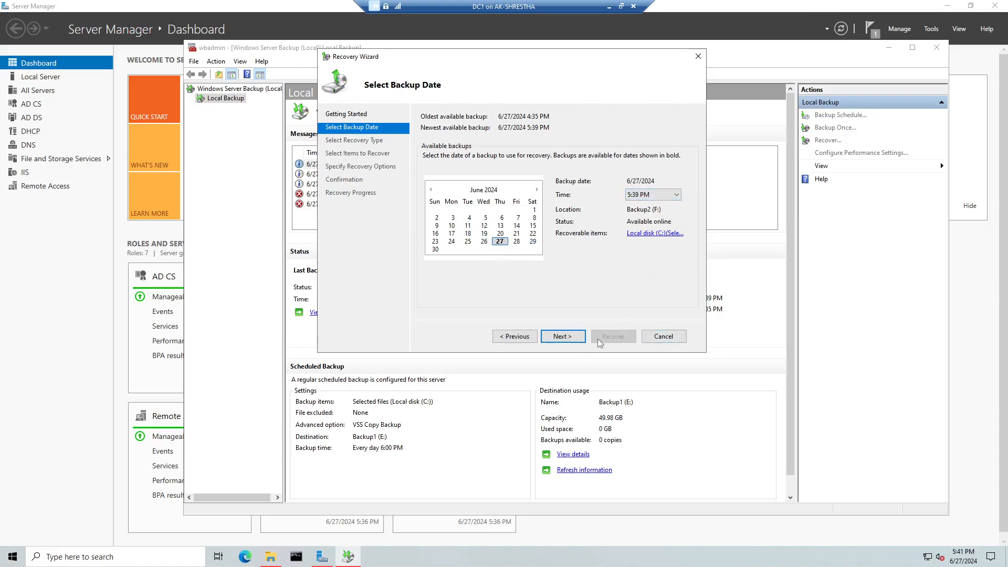
left_click(571, 341)
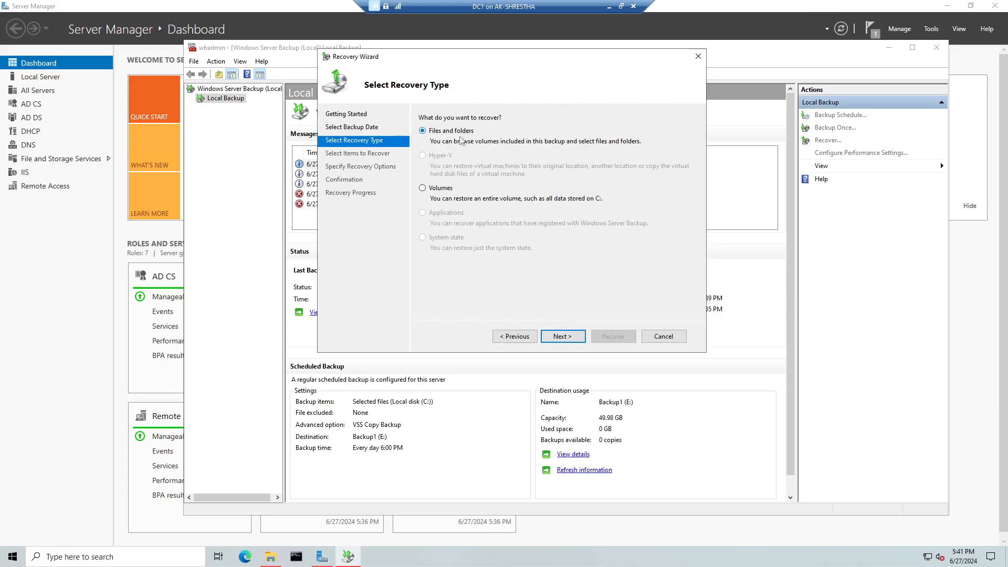
left_click(563, 336)
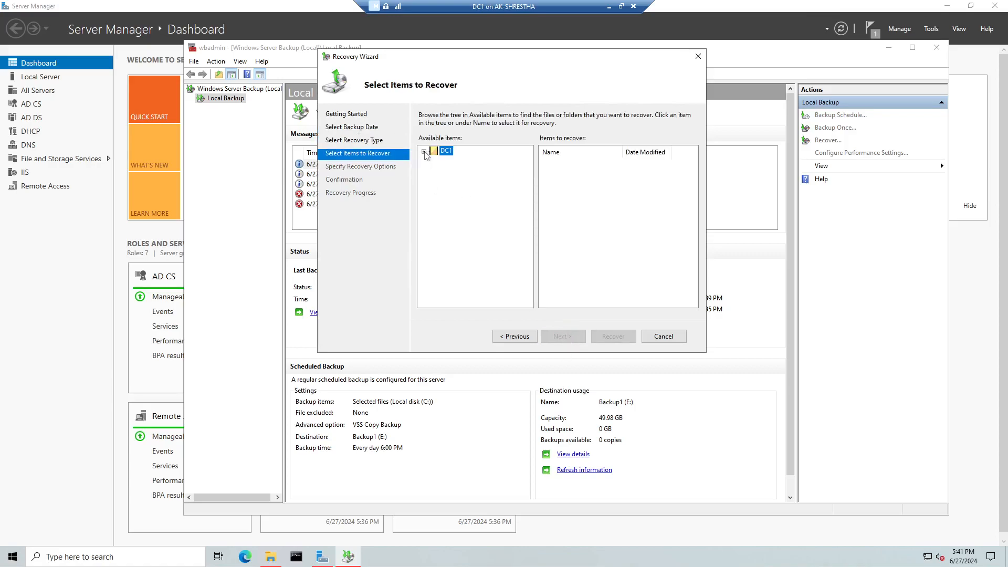
Select Local disk (C:) under DC1 for recovery, checking the backed-up contents of Certs, Public_Data and Shared Folders
left_click(424, 152)
left_click(434, 161)
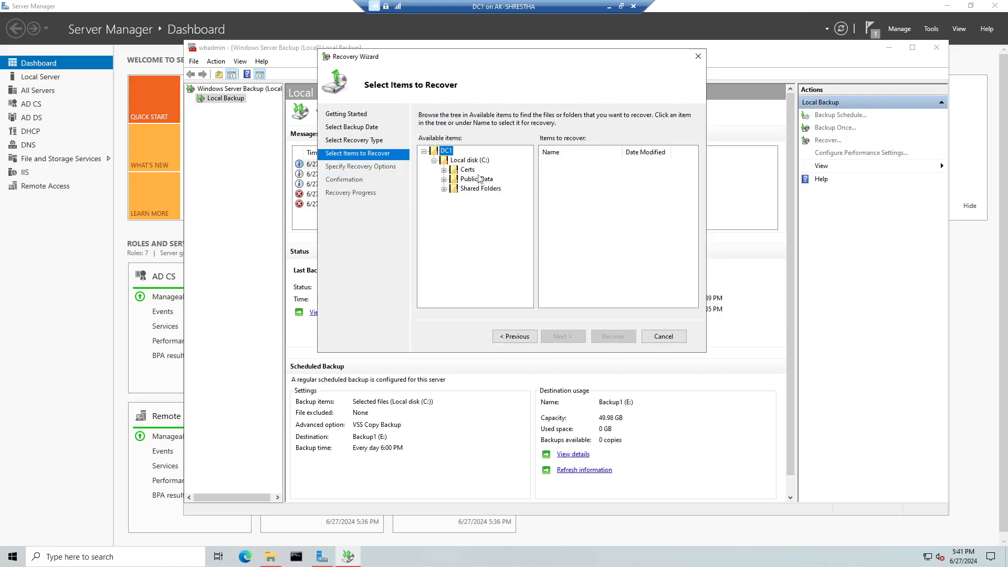
left_click(464, 161)
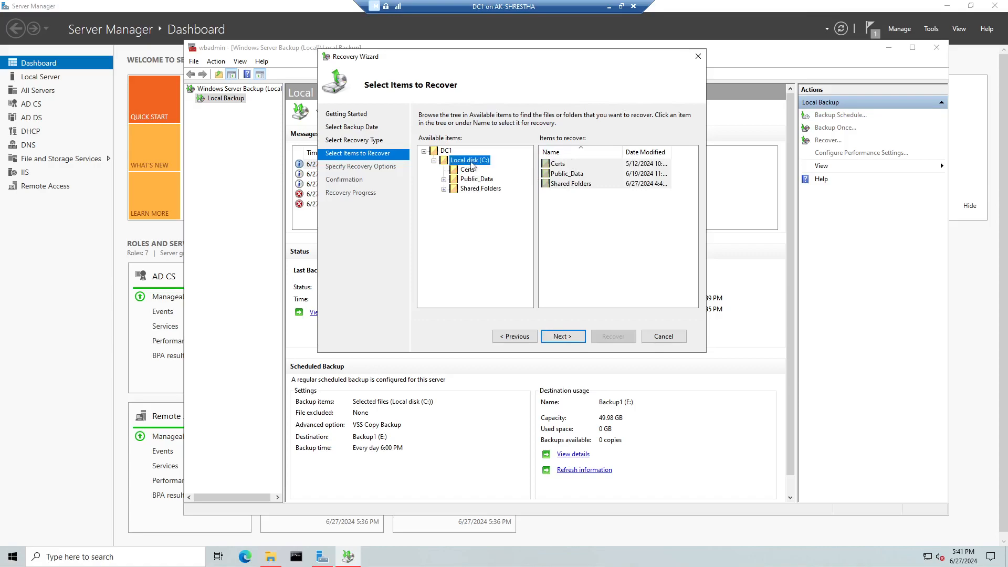
left_click(445, 151)
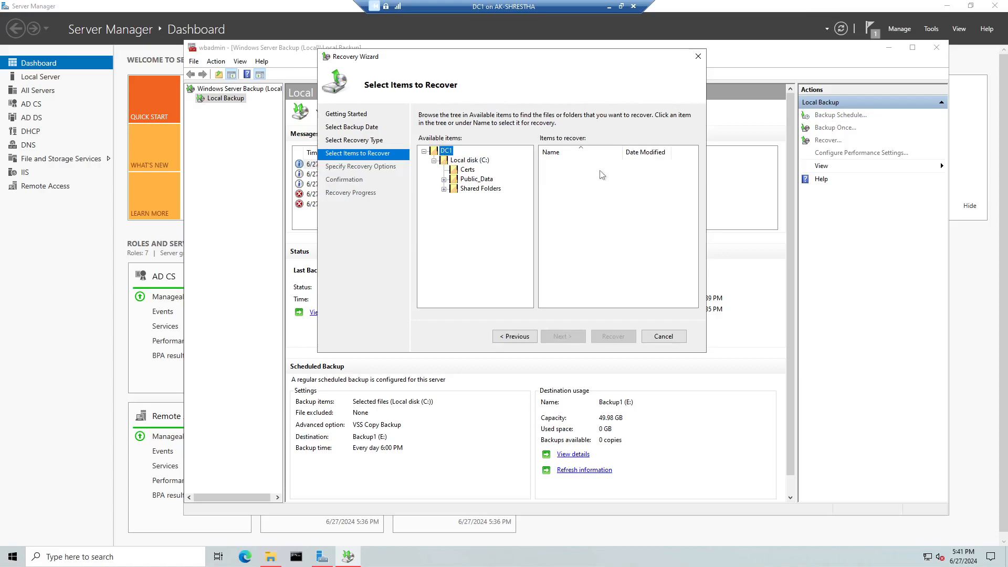
left_click(473, 160)
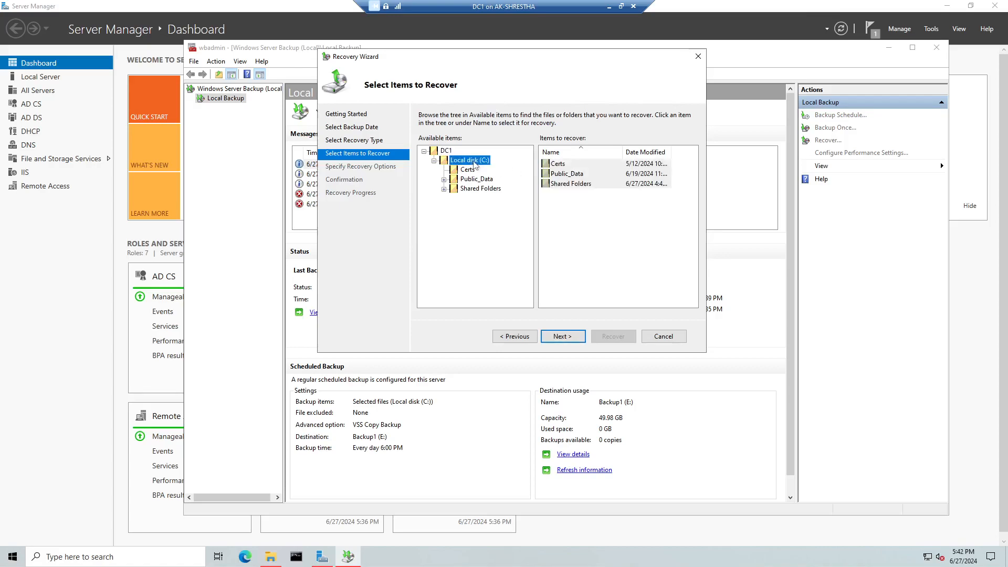
left_click(471, 169)
left_click(471, 189)
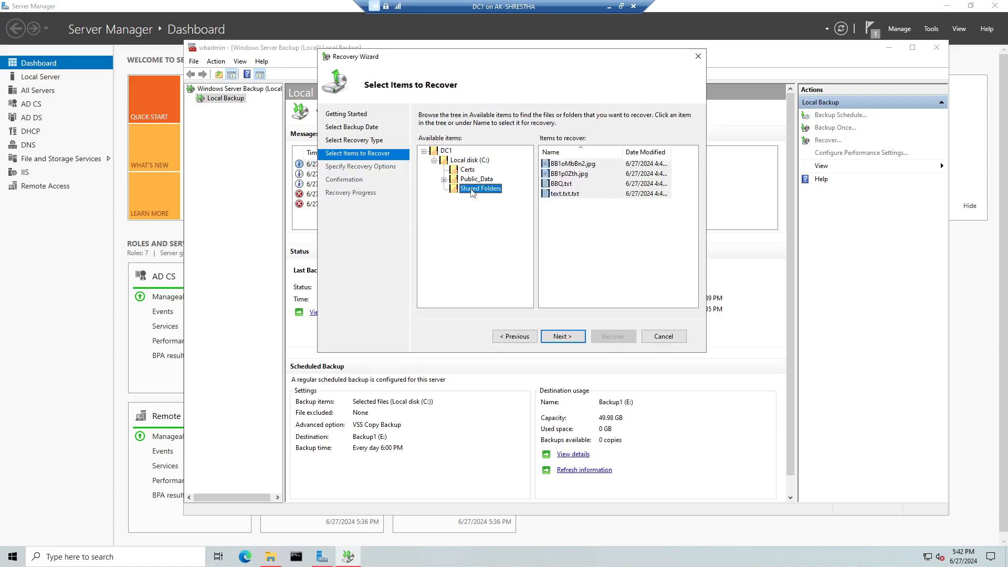
left_click(468, 170)
left_click(473, 180)
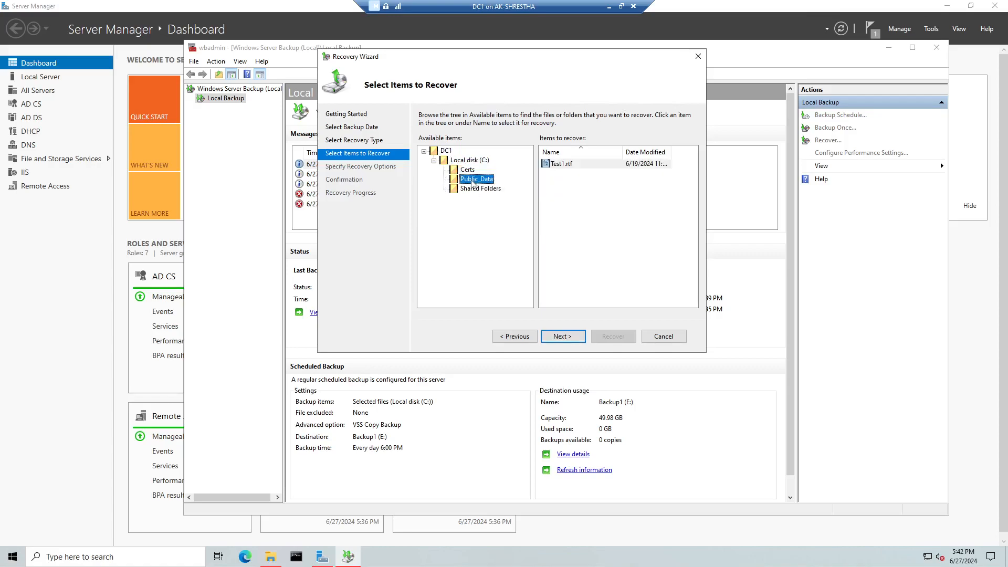
left_click(474, 189)
left_click(470, 162)
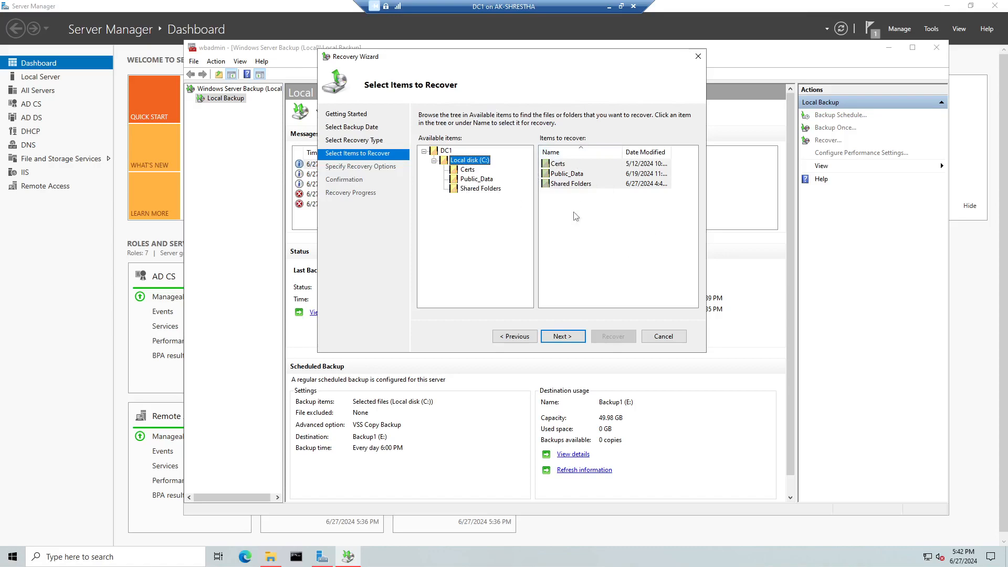
Recover the selected folders to their original location, creating copies of existing items and restoring ACL permissions, and close the wizard
left_click(577, 342)
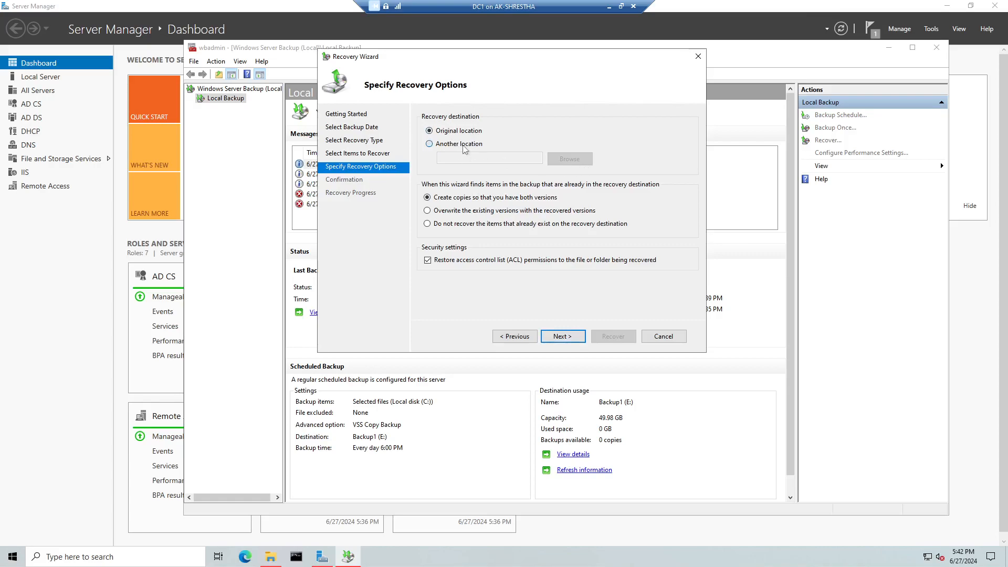
left_click(463, 146)
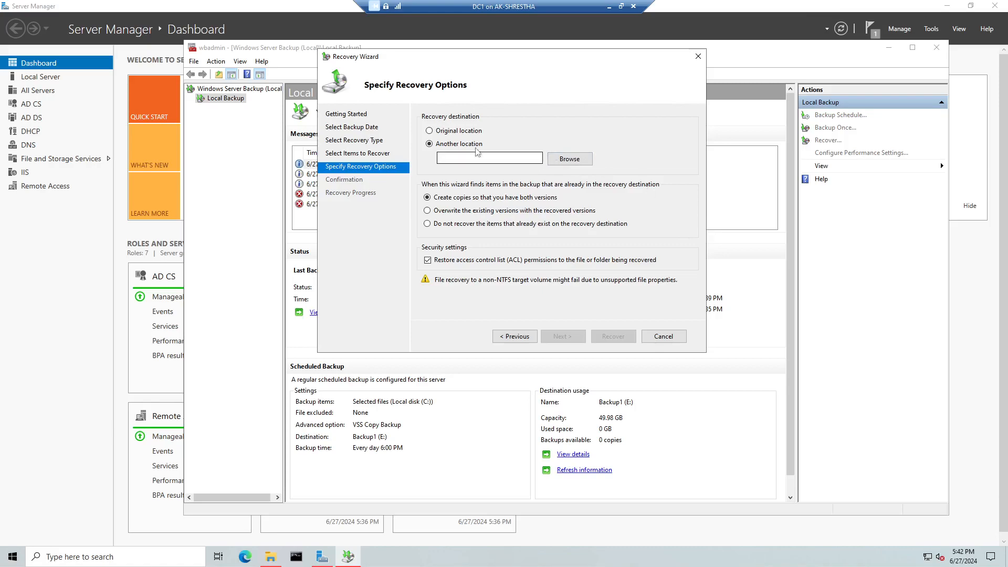
left_click(462, 131)
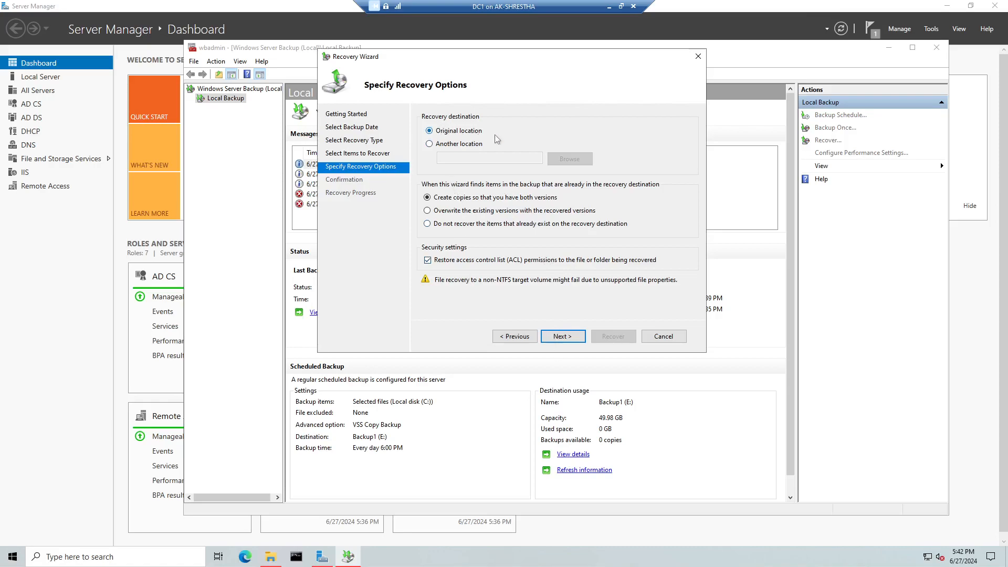
left_click(572, 336)
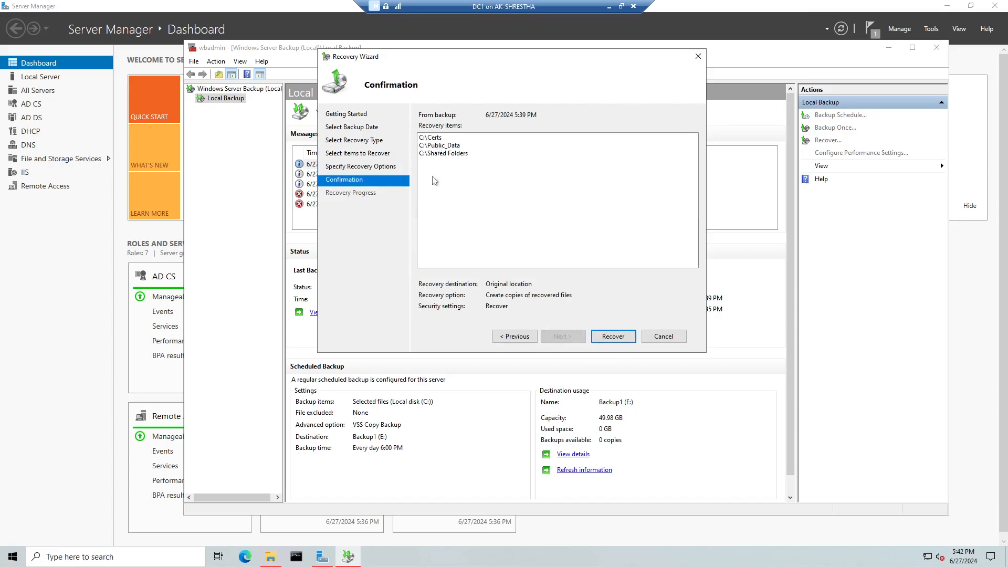
left_click(613, 336)
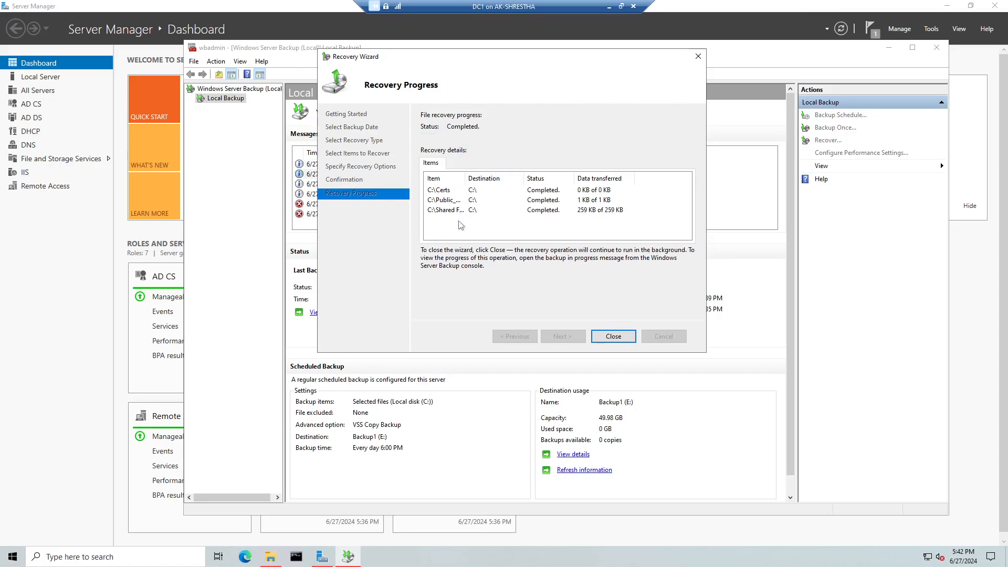
left_click(613, 336)
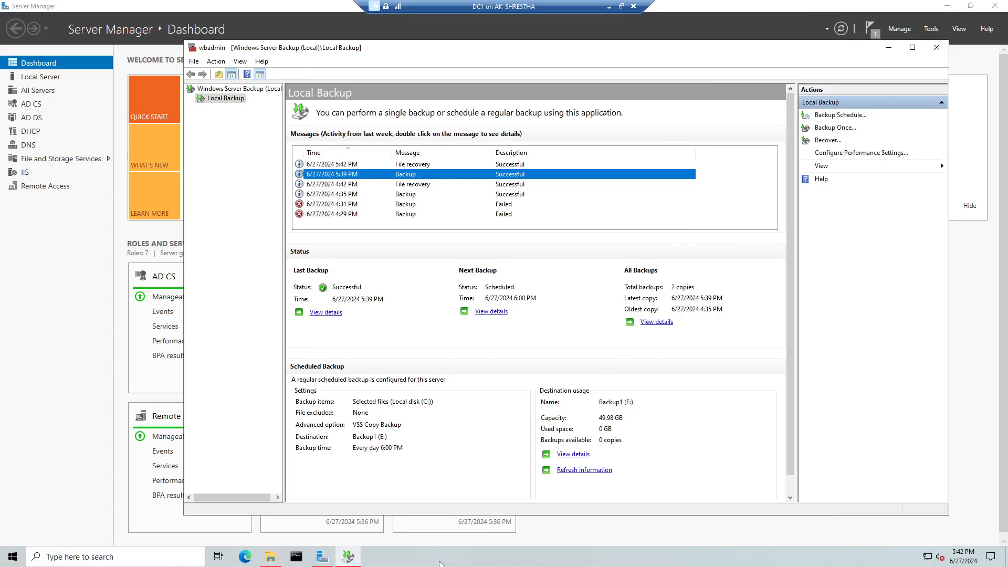
Refresh Local Disk (C:) in File Explorer and check for the recovered Certs, Public_Data and Shared Folders folders
left_click(270, 557)
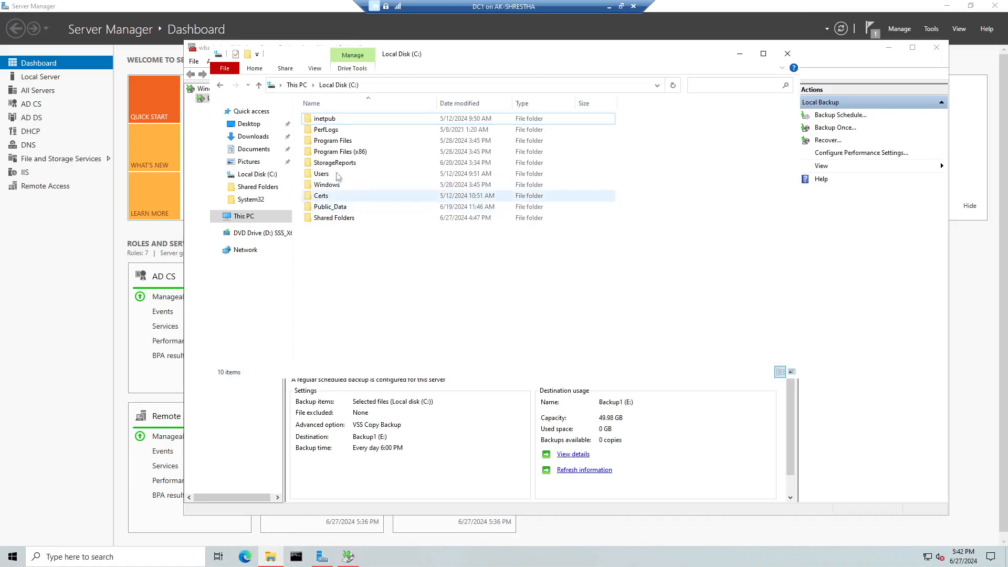
right_click(456, 278)
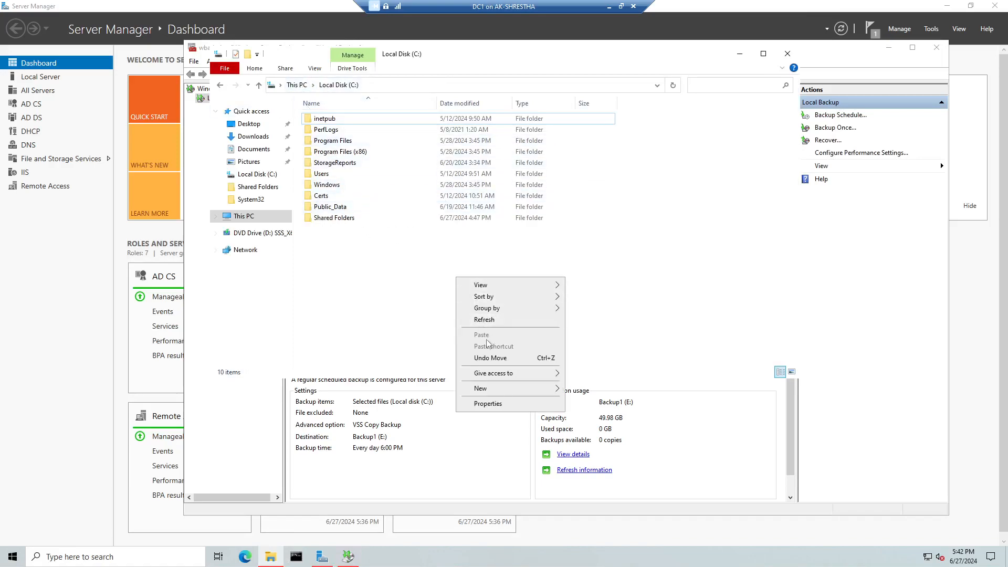
left_click(487, 320)
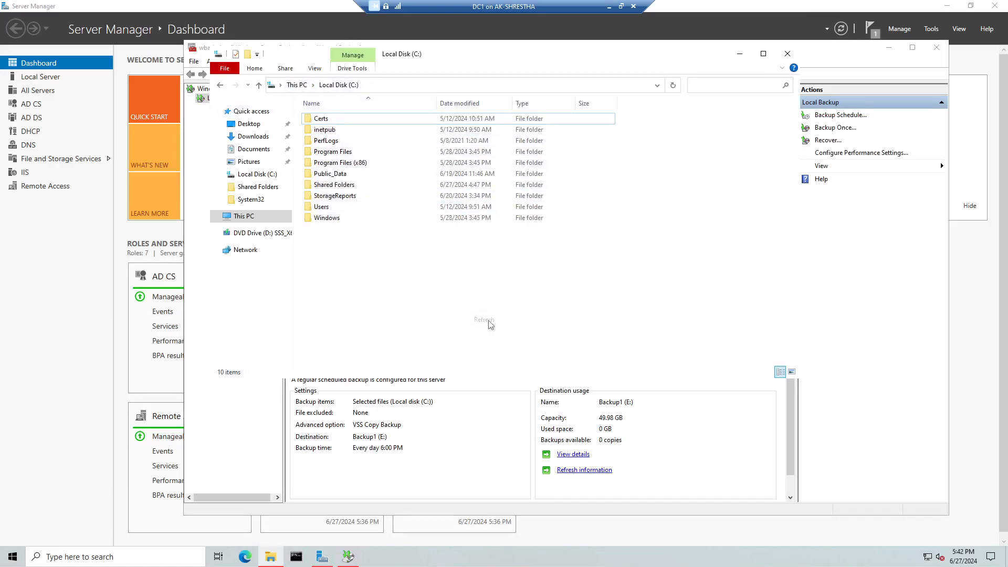
left_click(374, 119)
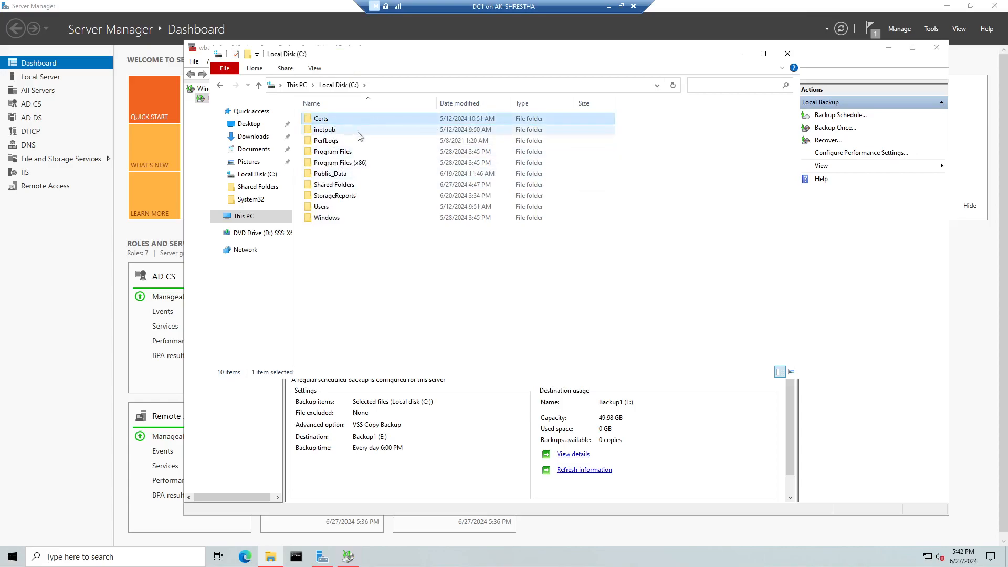
left_click(341, 174, "ctrl")
left_click(346, 185, "ctrl")
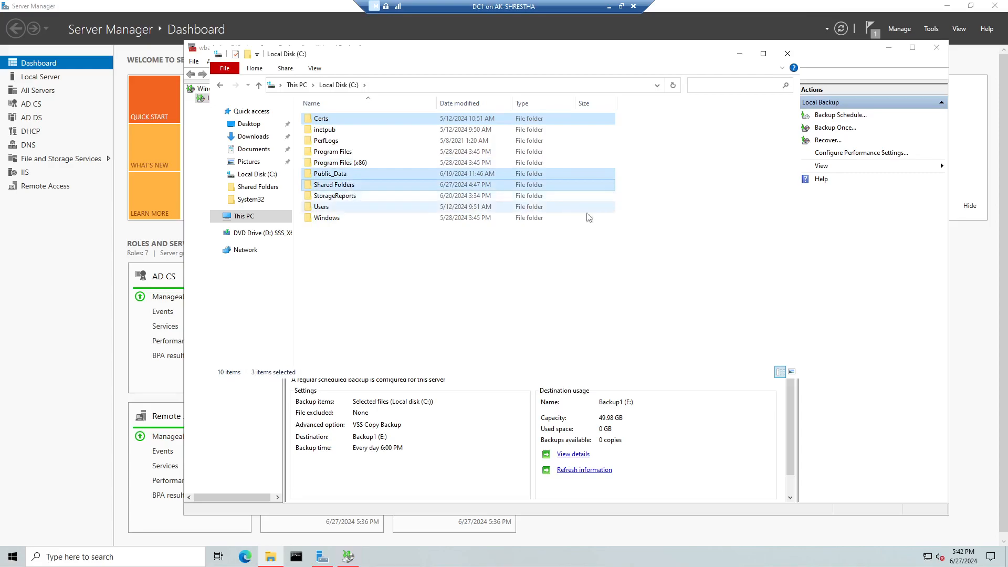
left_click(517, 286)
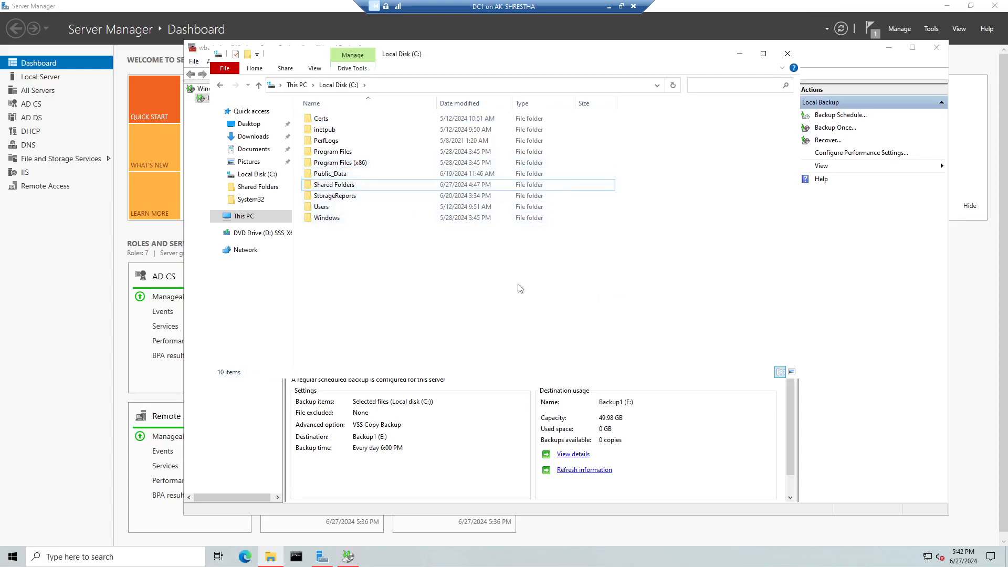
Examine the contents of the recovered Certs, Shared Folders and Public_Data folders, returning to Local Disk (C:)
double_click(362, 119)
left_click(259, 85)
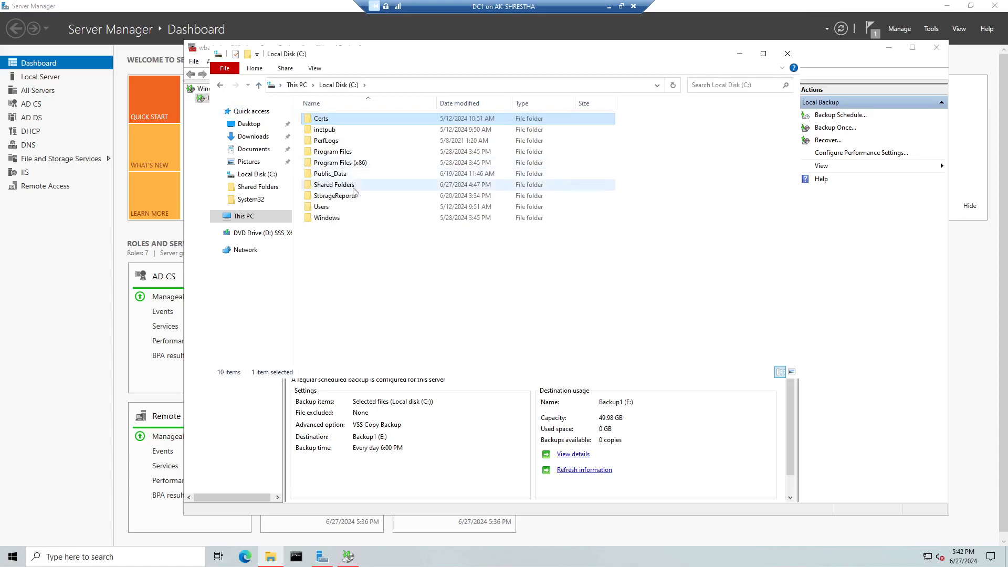
double_click(355, 185)
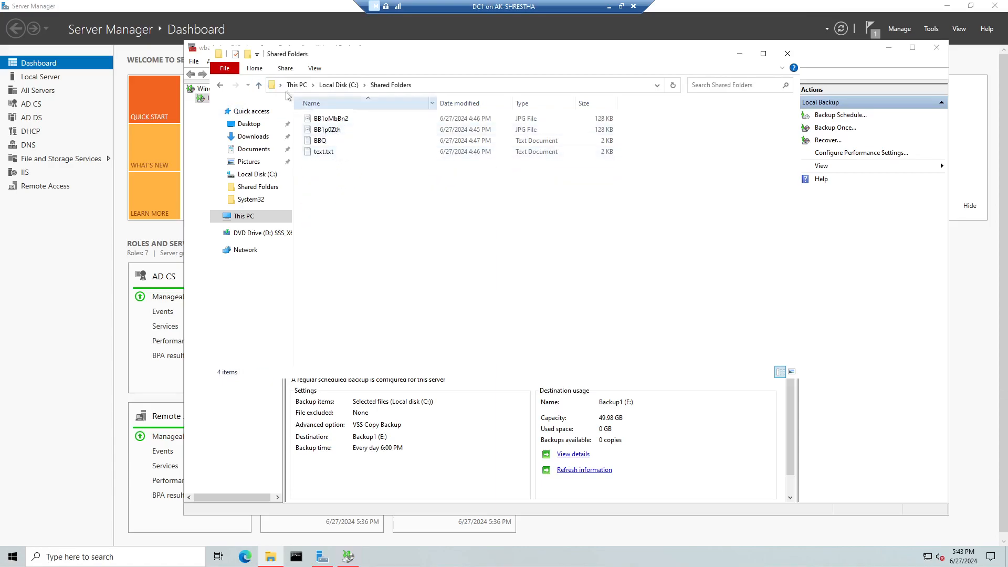
left_click(259, 85)
double_click(353, 177)
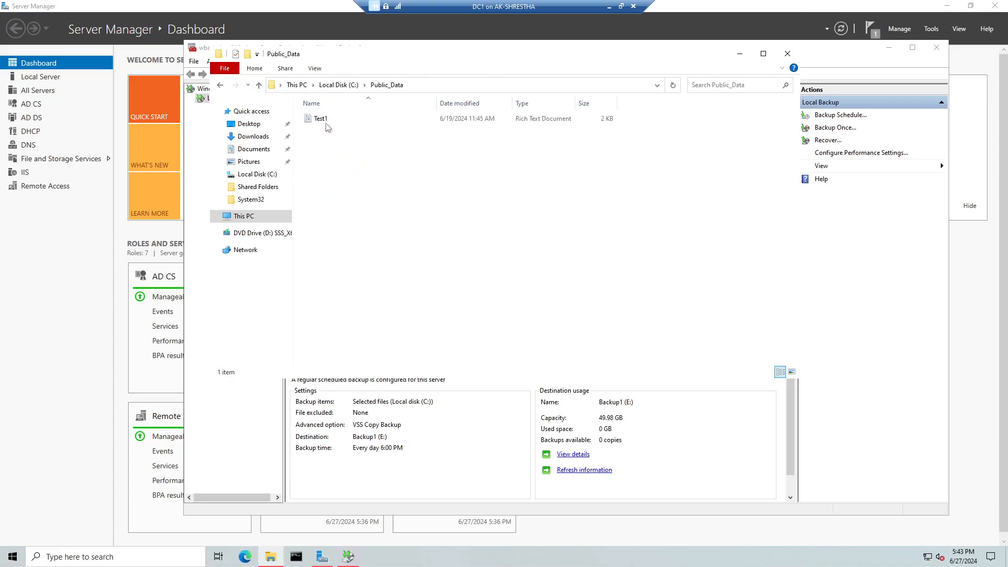
left_click(259, 85)
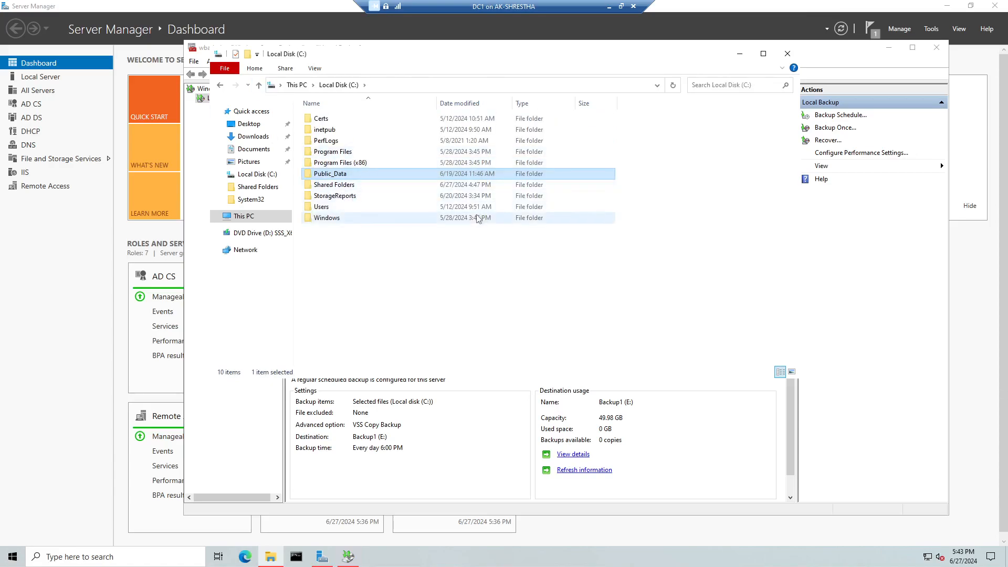
Minimize the Windows Server Backup and Local Disk (C:) windows
left_click(365, 195)
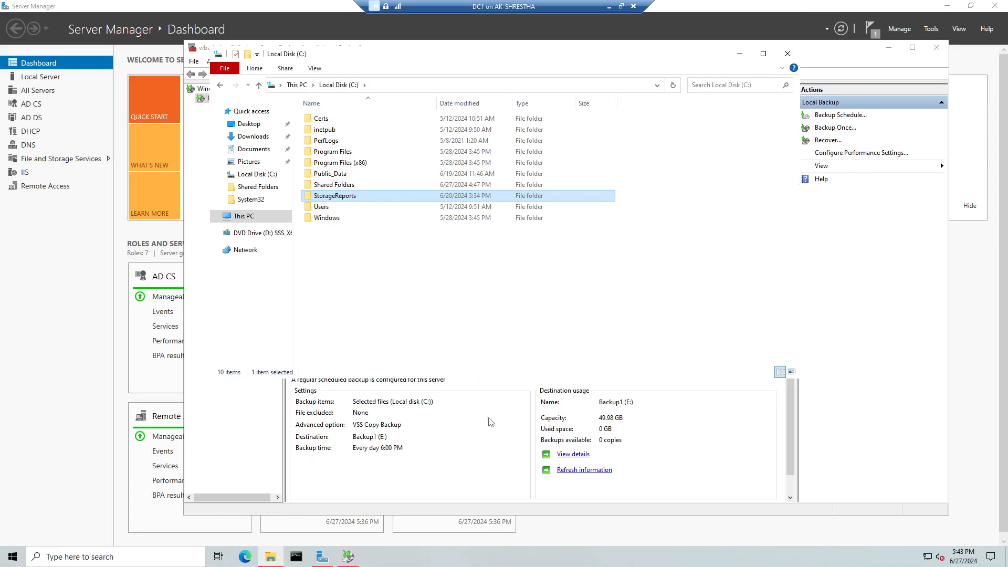
left_click(888, 48)
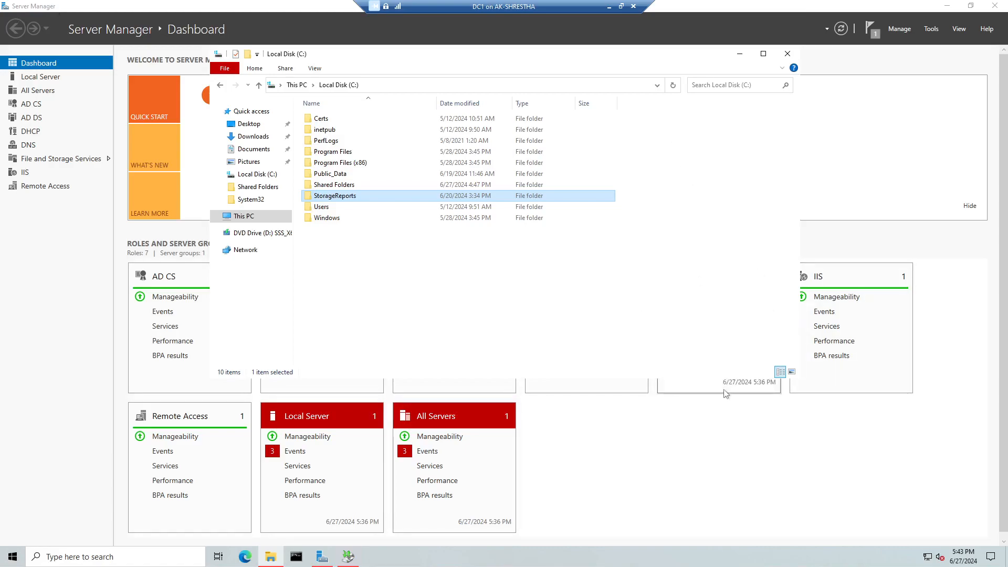
left_click(739, 53)
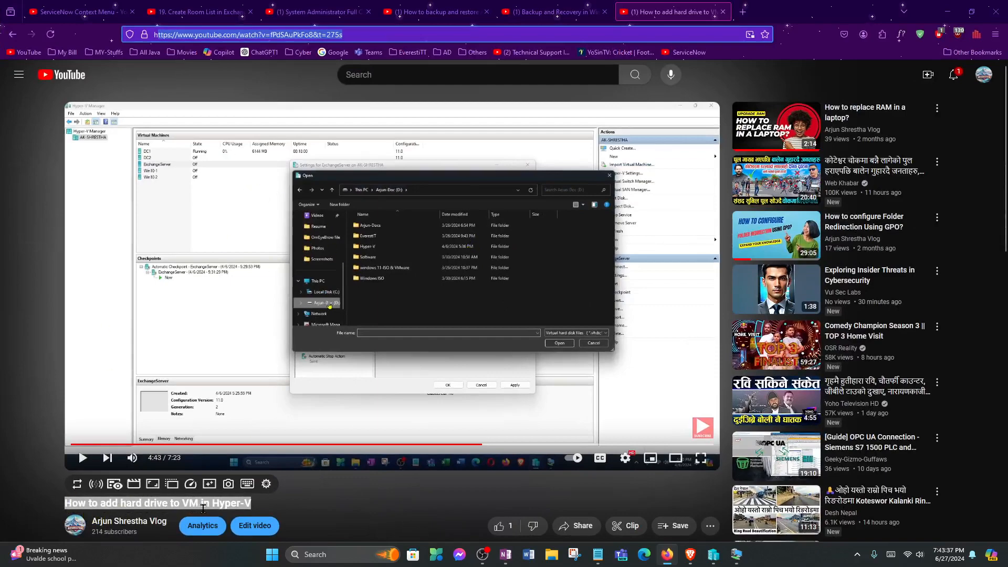
Copy the URL of the YouTube video "How to add hard drive to VM in Hyper-V" in the host's browser and return to DC1
left_click(270, 505)
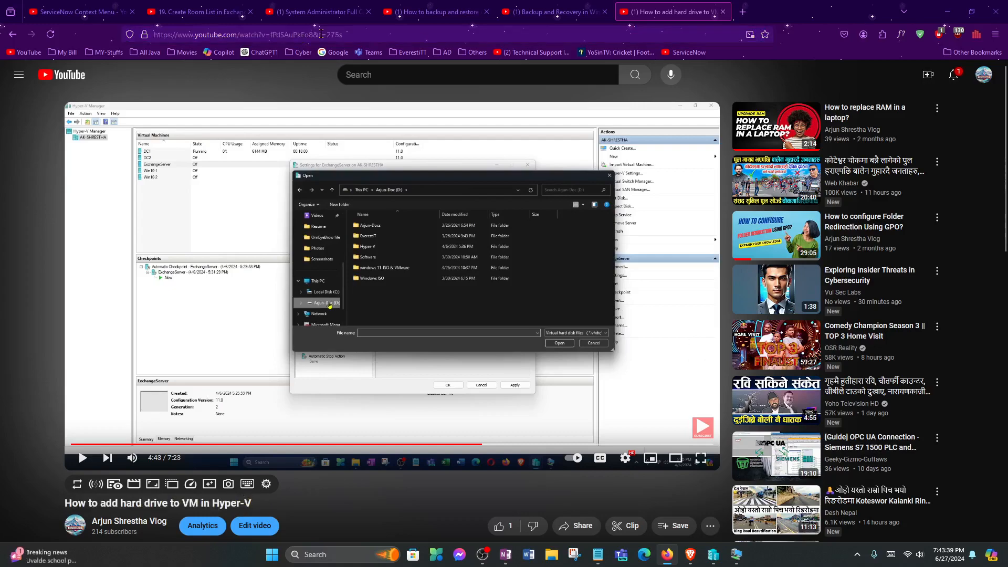
left_click(365, 33)
right_click(325, 33)
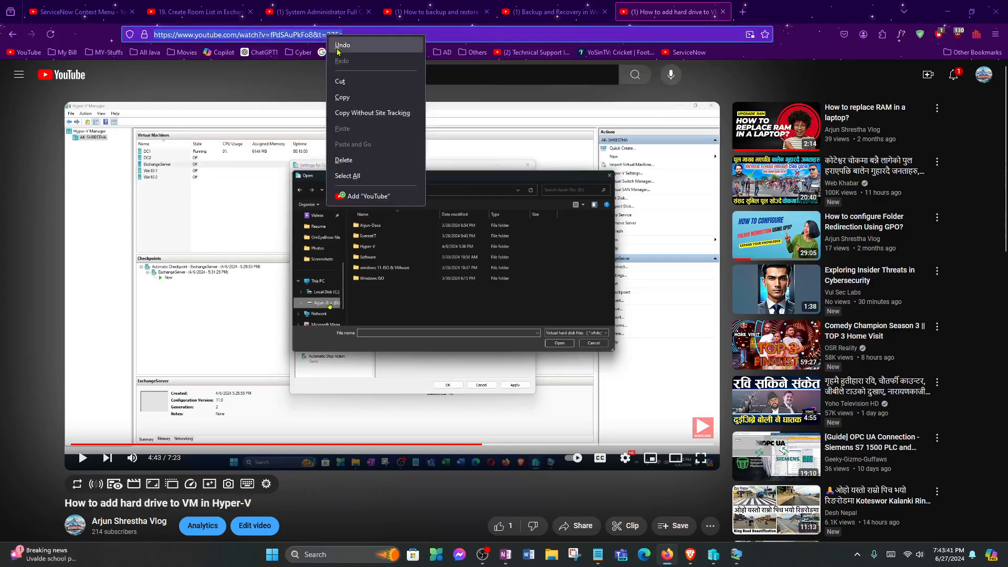
left_click(349, 97)
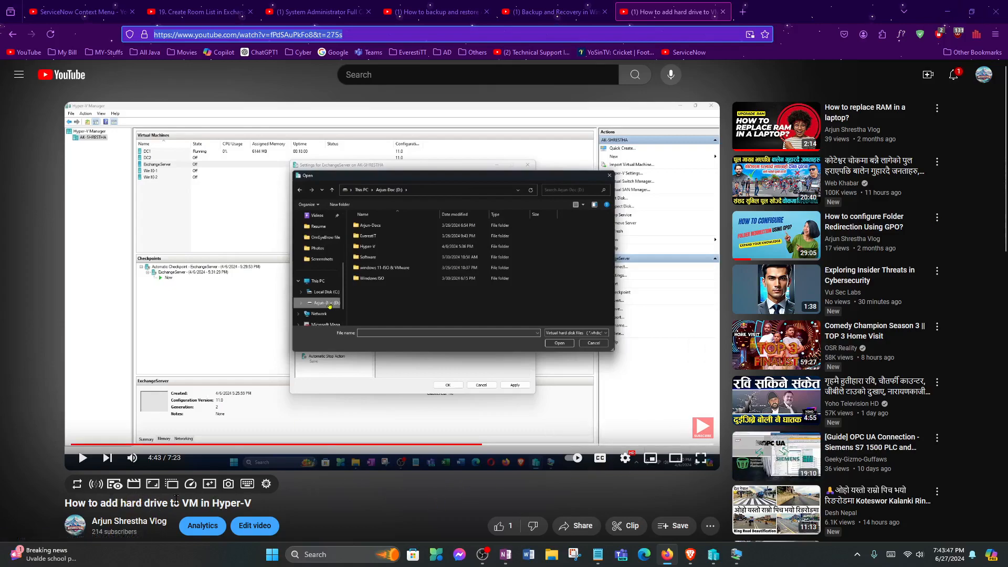
left_click(950, 12)
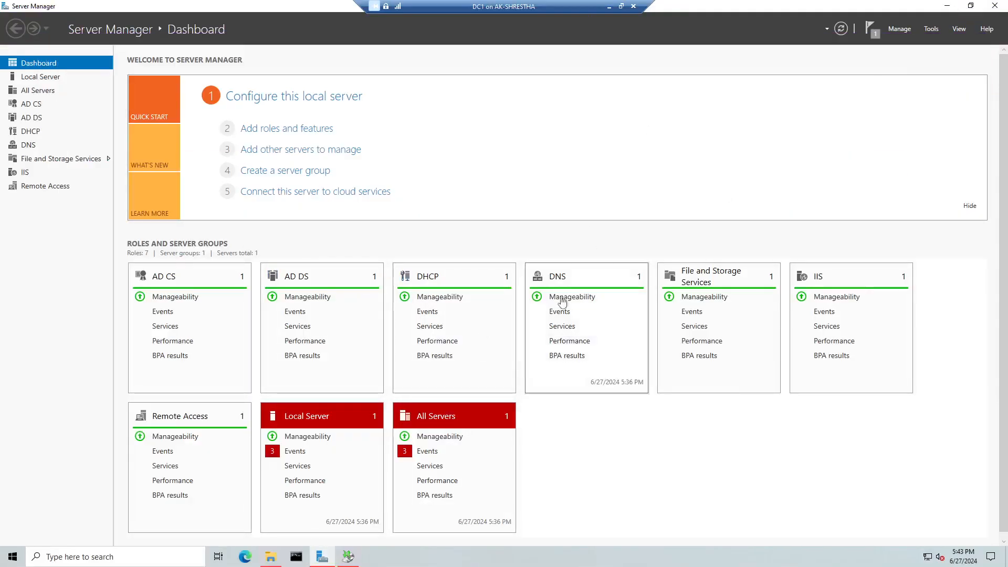
Restore the Local Disk (C:) window, clear its selection and reposition it over the Server Manager dashboard
left_click(270, 556)
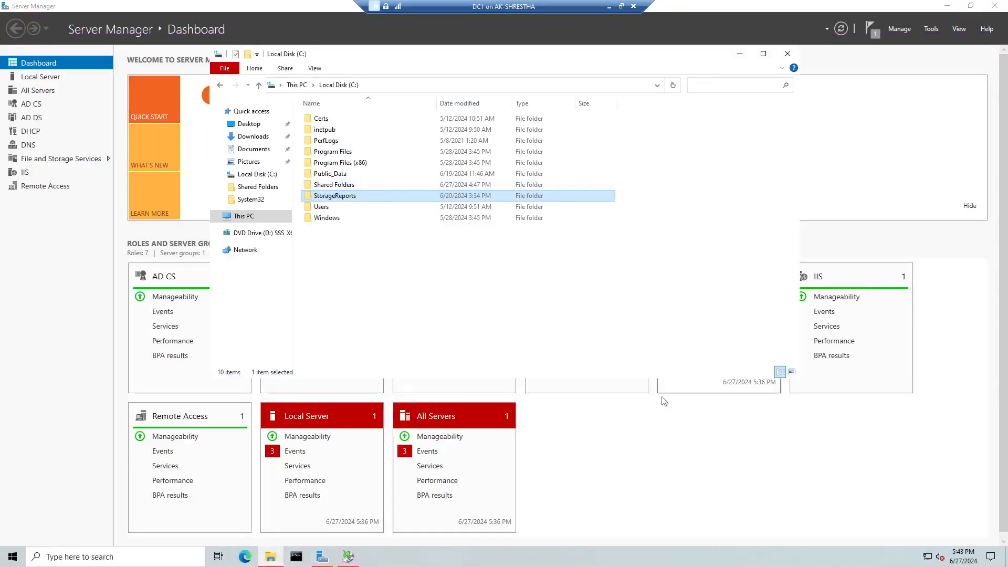
left_click(639, 301)
left_click_drag(872, 122, 716, 76)
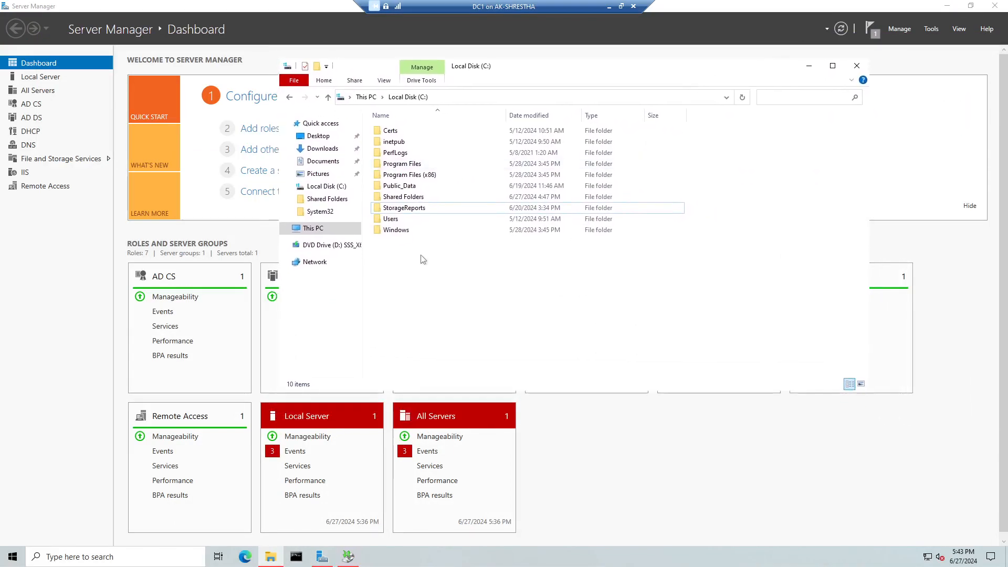